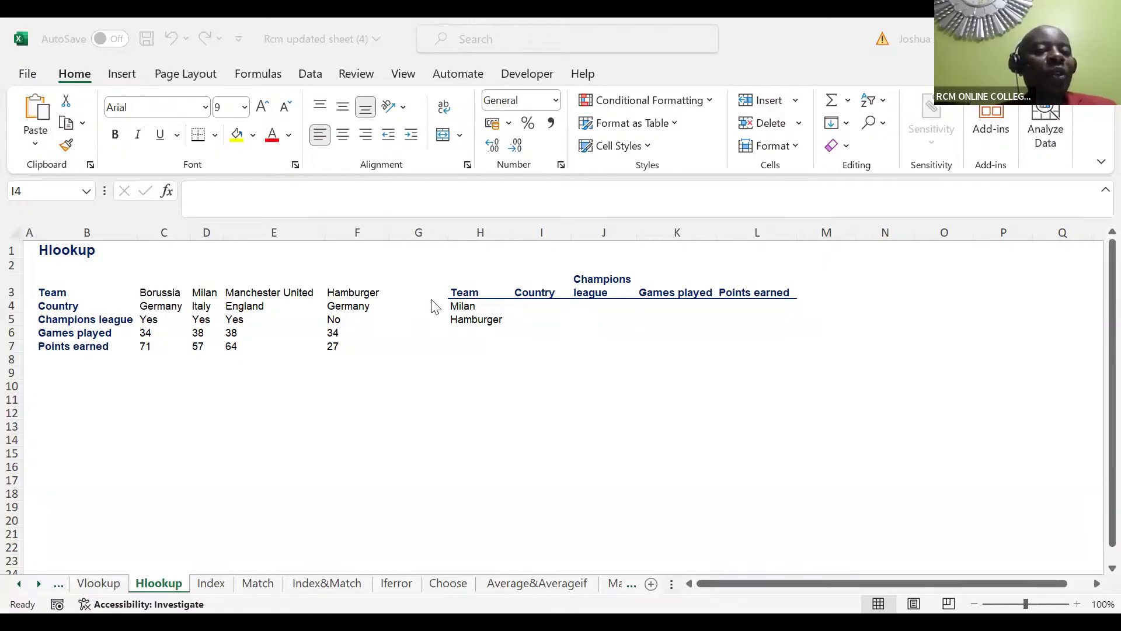
Start an HLOOKUP formula in I4 for the selected range I4:L5, using $H4 as the lookup value.
double_click(536, 305)
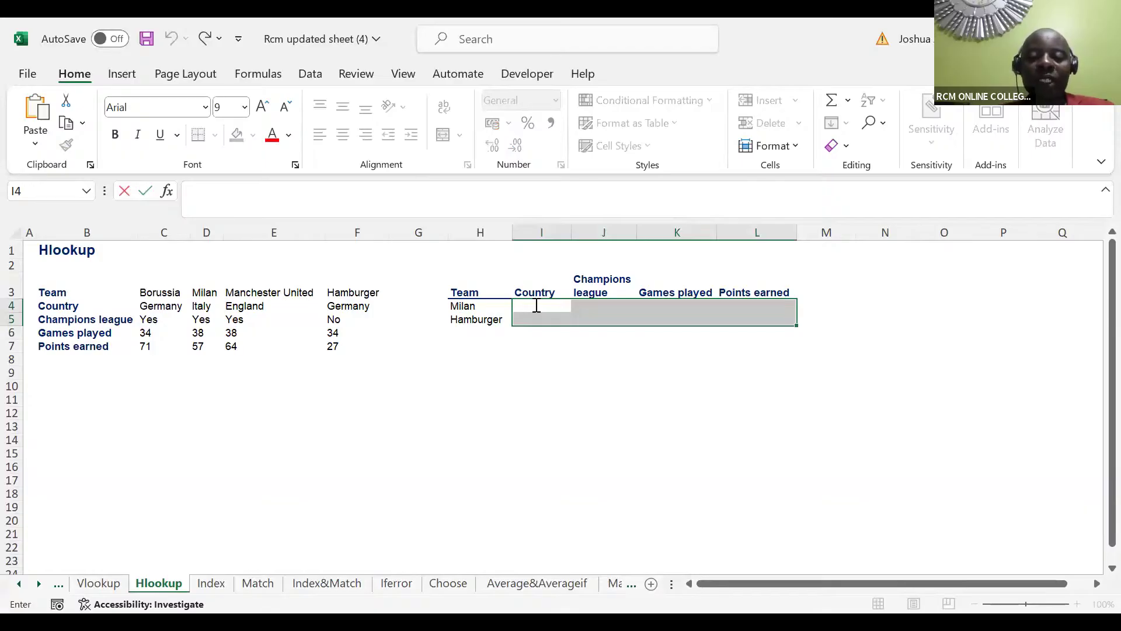
text(=)
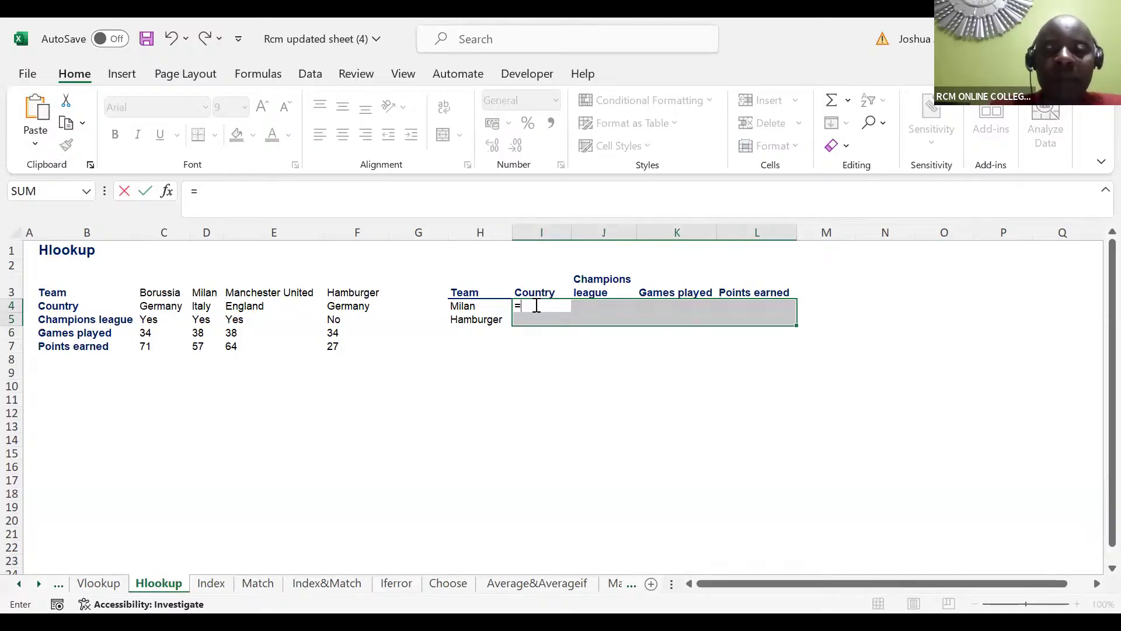
text(h)
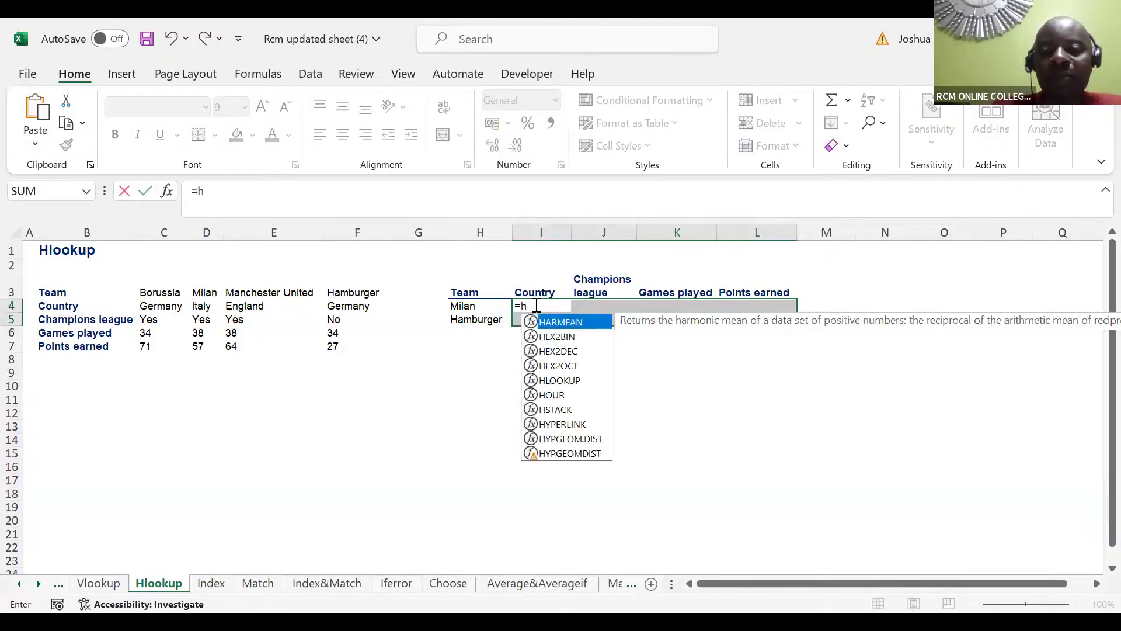
text(lo)
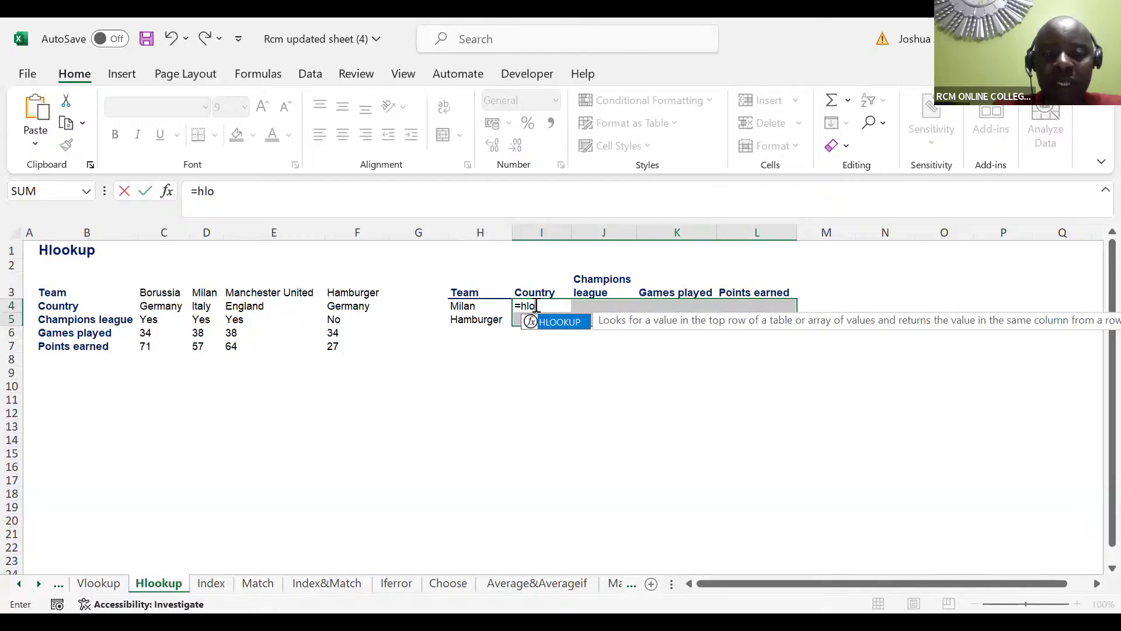
key(Tab)
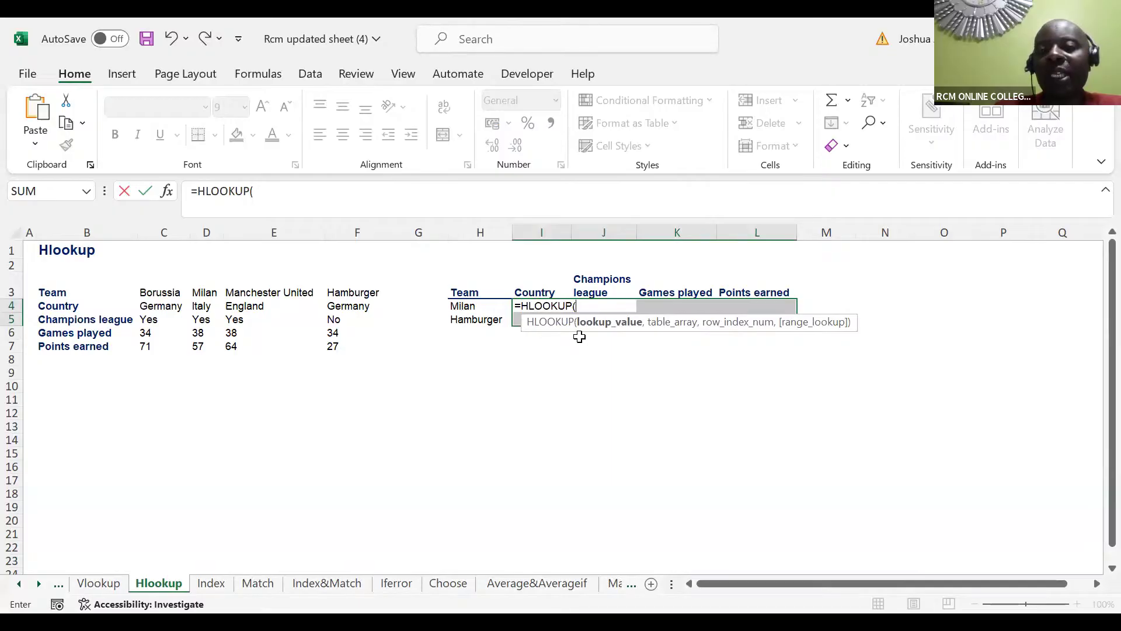
click(472, 306)
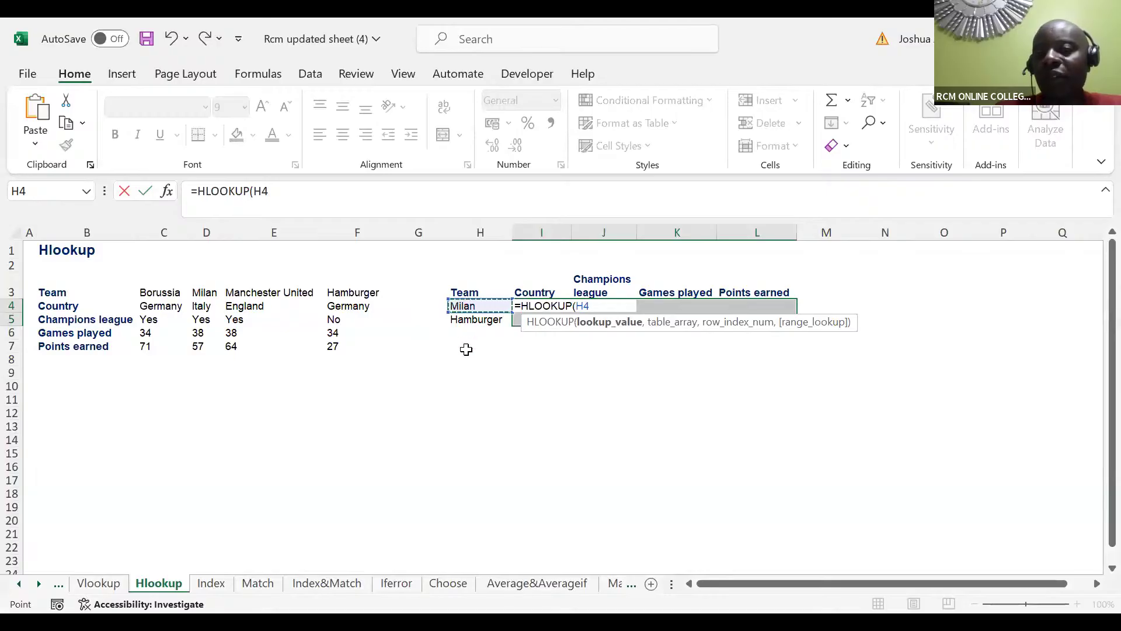
click(576, 308)
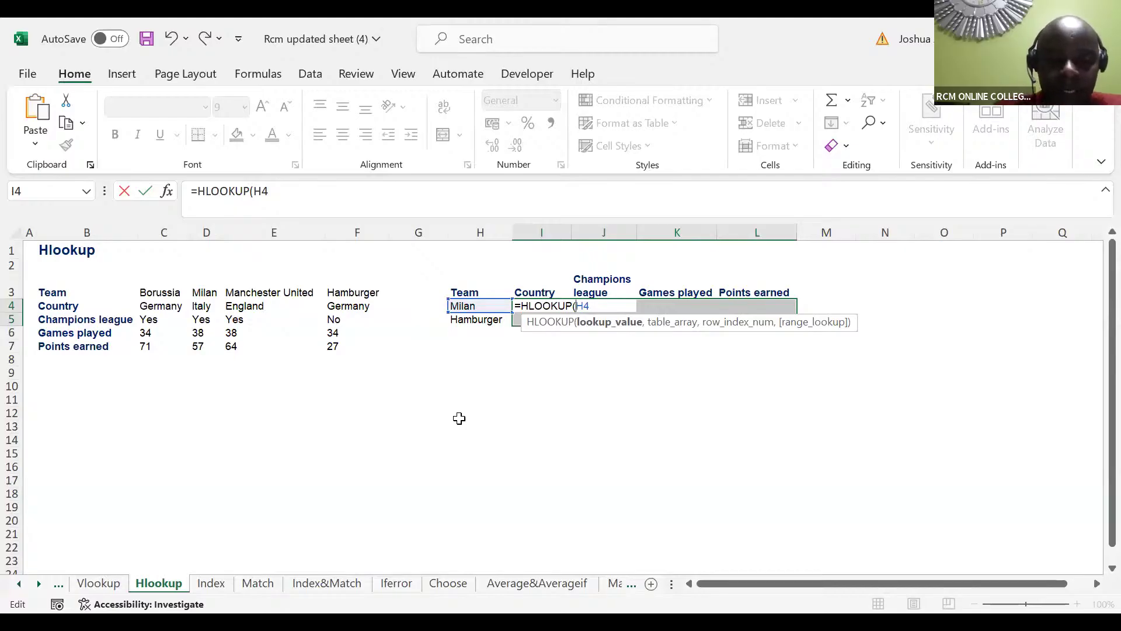
text($)
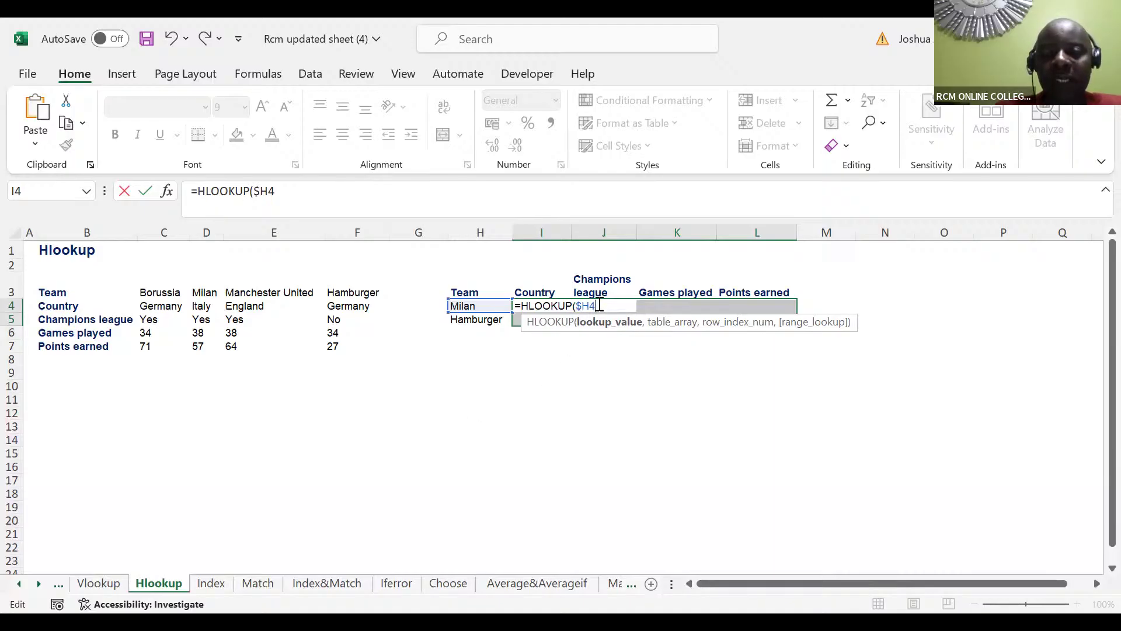
text(,)
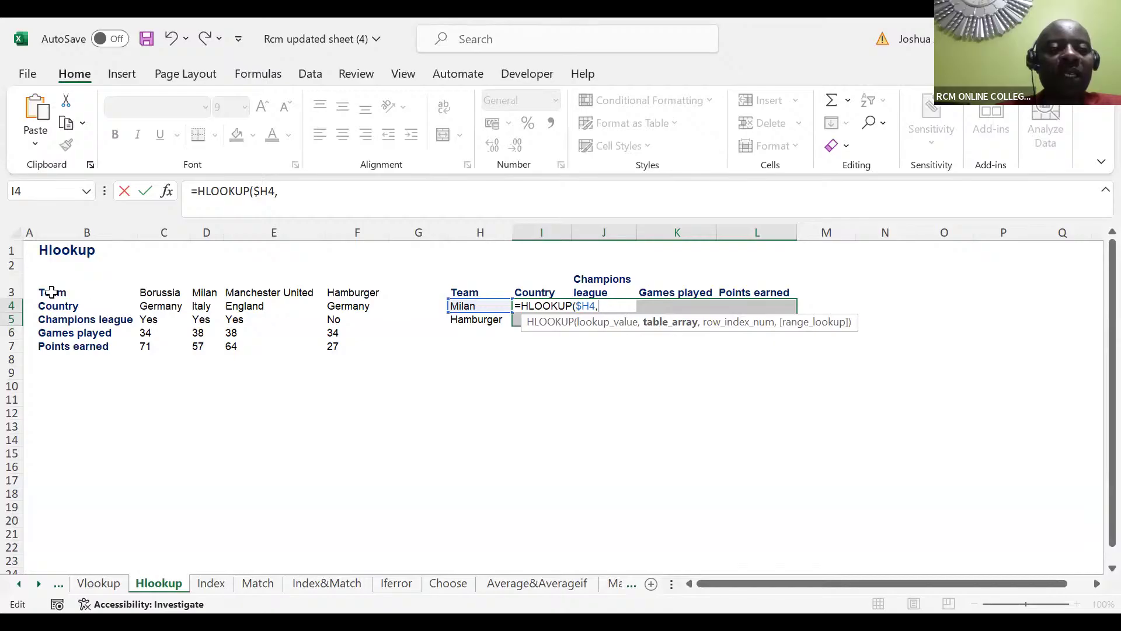
Add the team table B3:F7 to the formula as the absolute table array $B$3:$F$7.
click(51, 292)
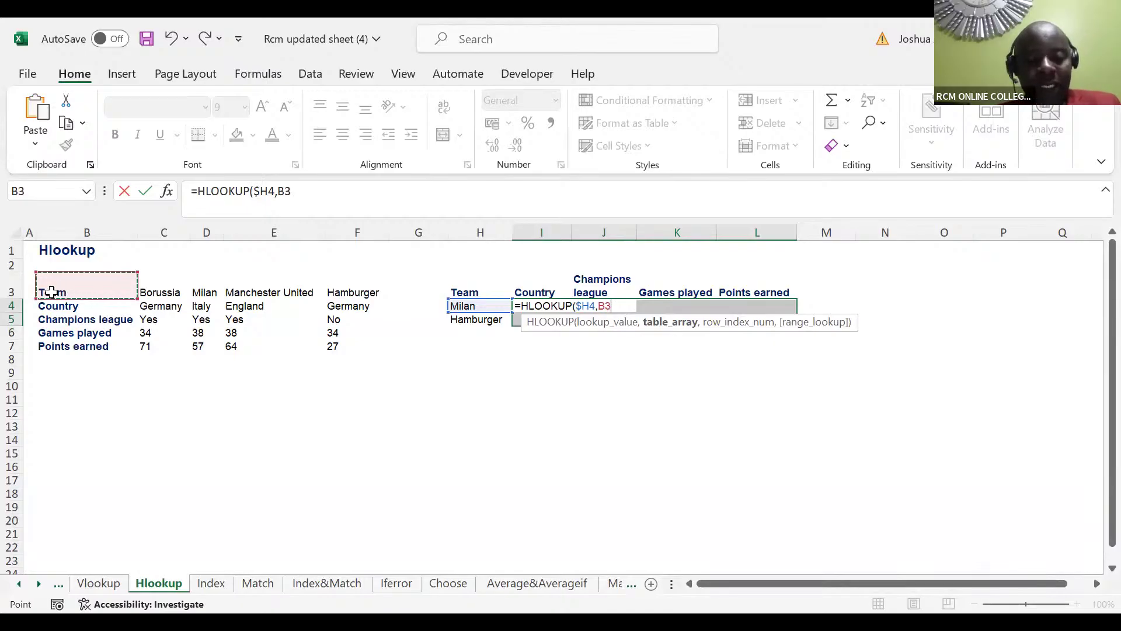
key(ctrl+shift+Right)
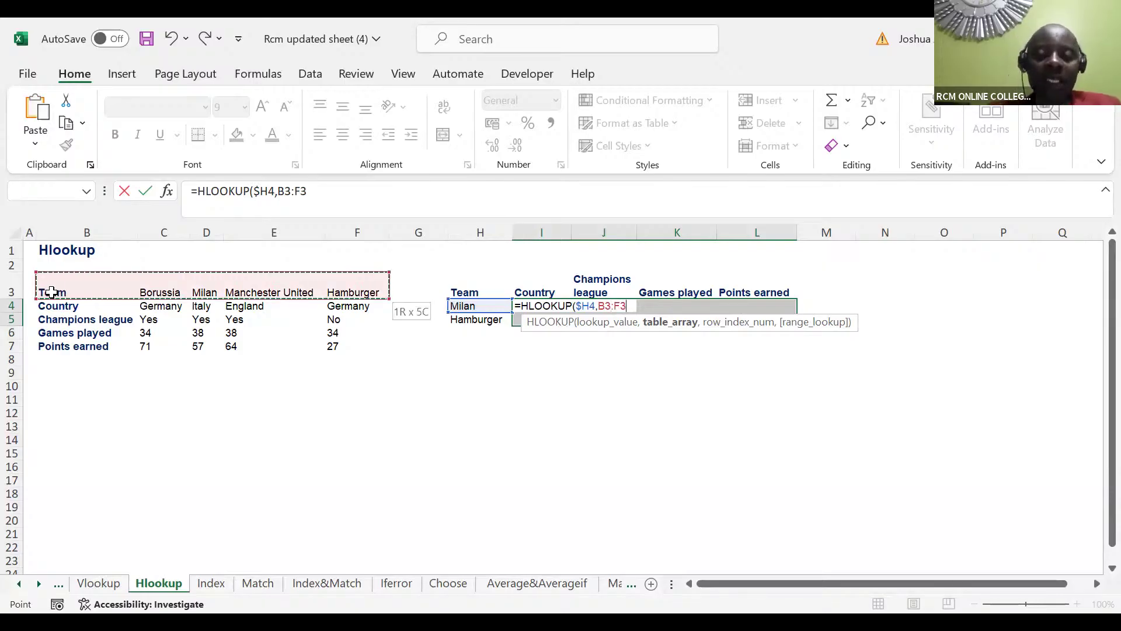
key(ctrl+shift+Down)
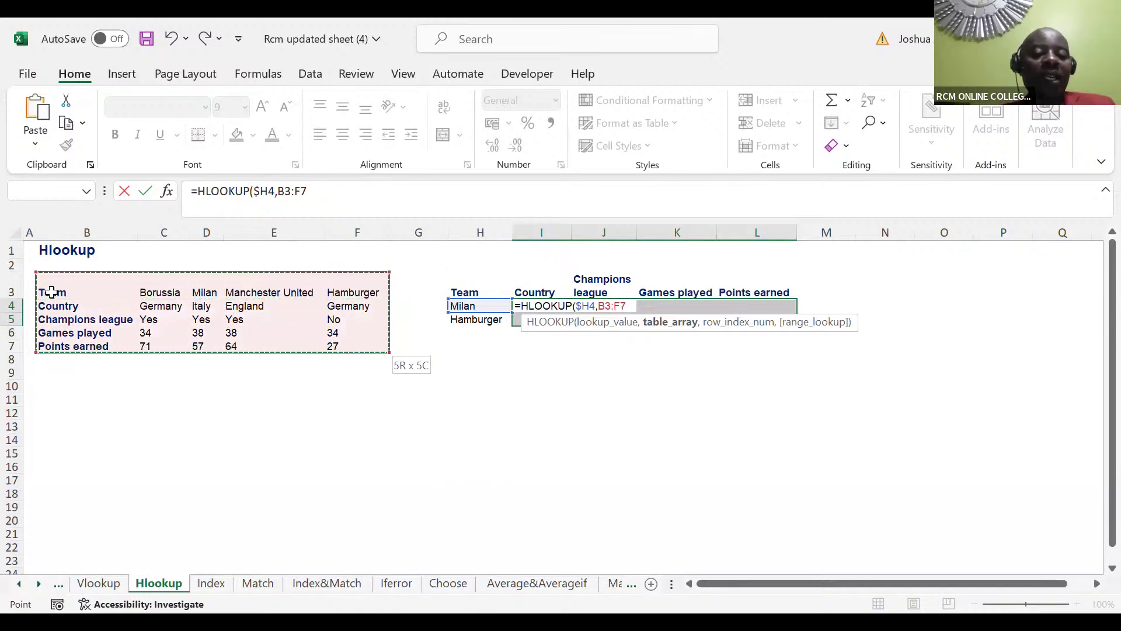
key(F4)
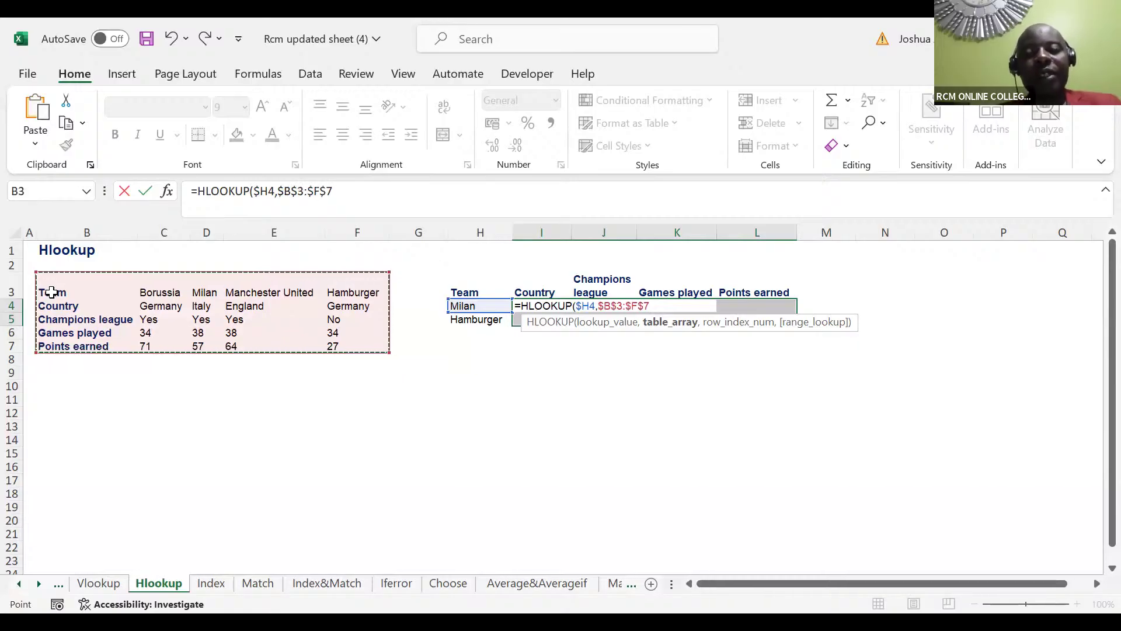
text(,)
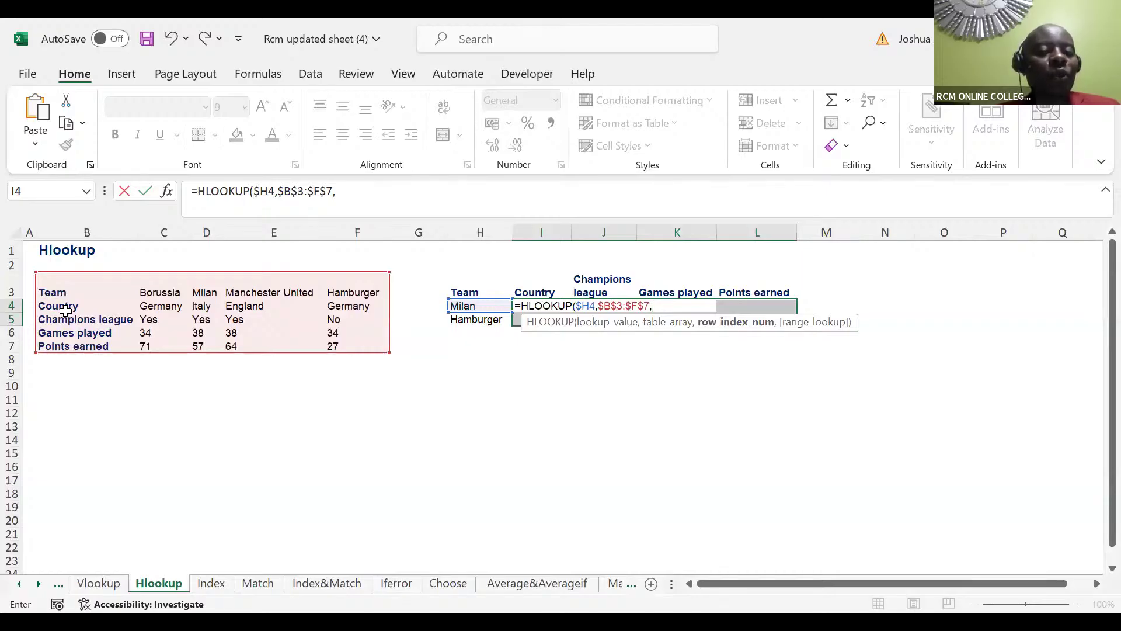
Try to complete the HLOOKUP with row indexes {2,3,4,5} and exact match 0, entering it in all cells of I4:L5.
text(2)
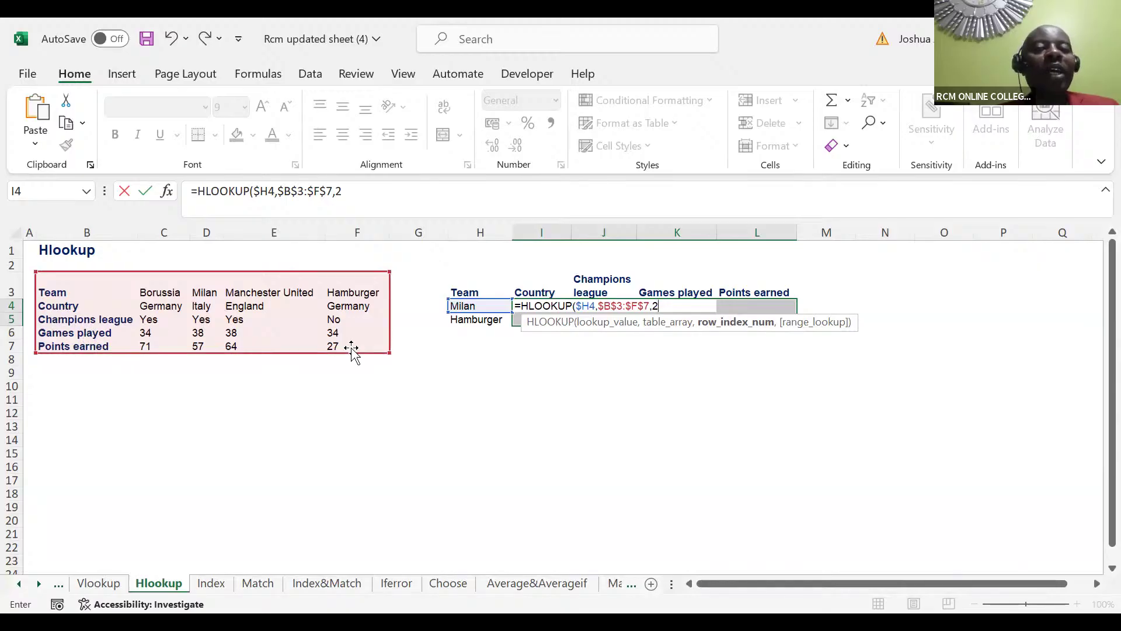
key(BackSpace)
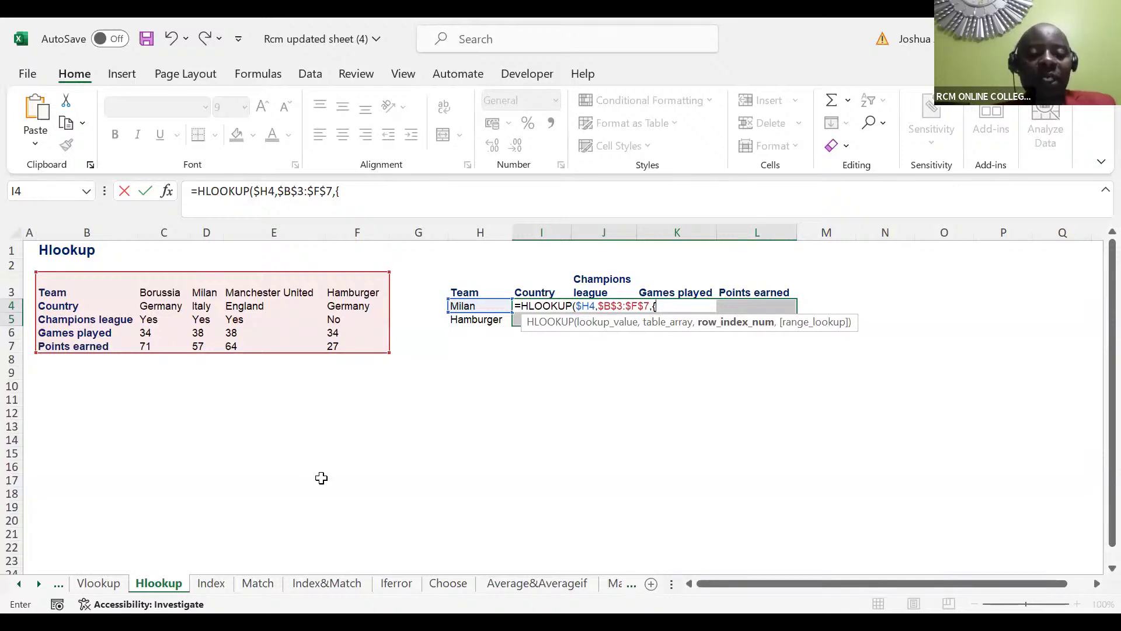
text(2,3,)
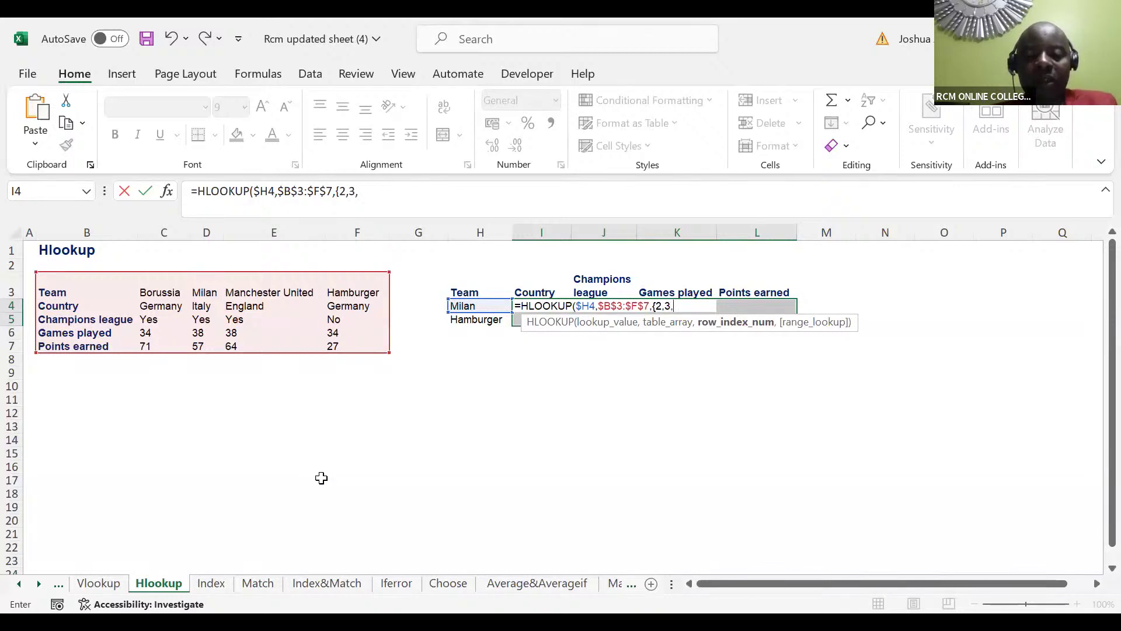
text(4,5)
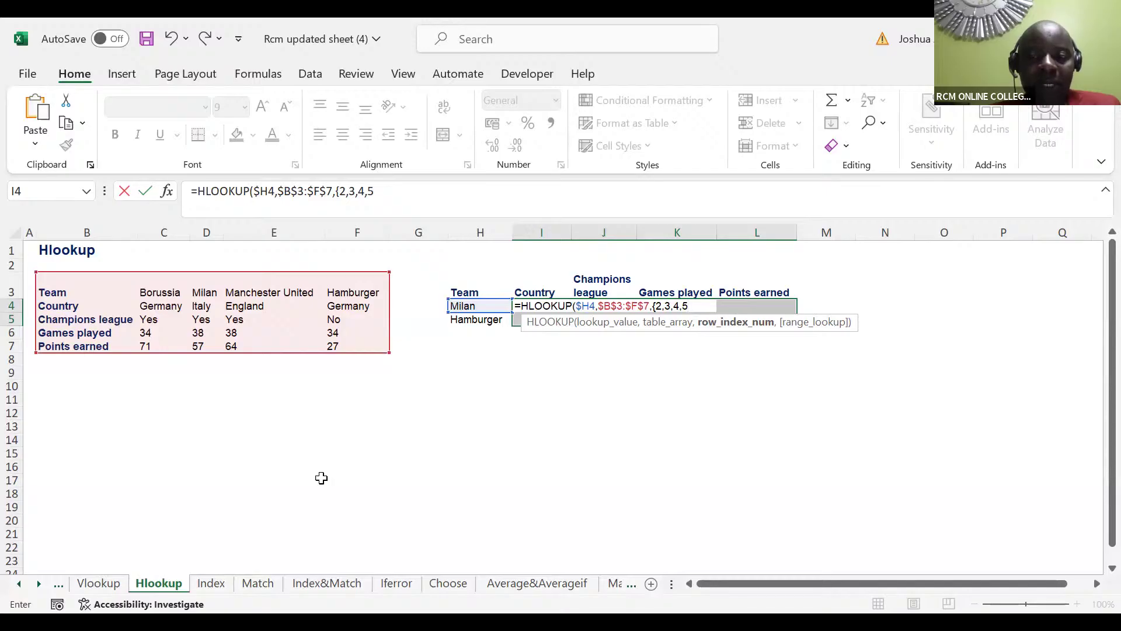
text(})
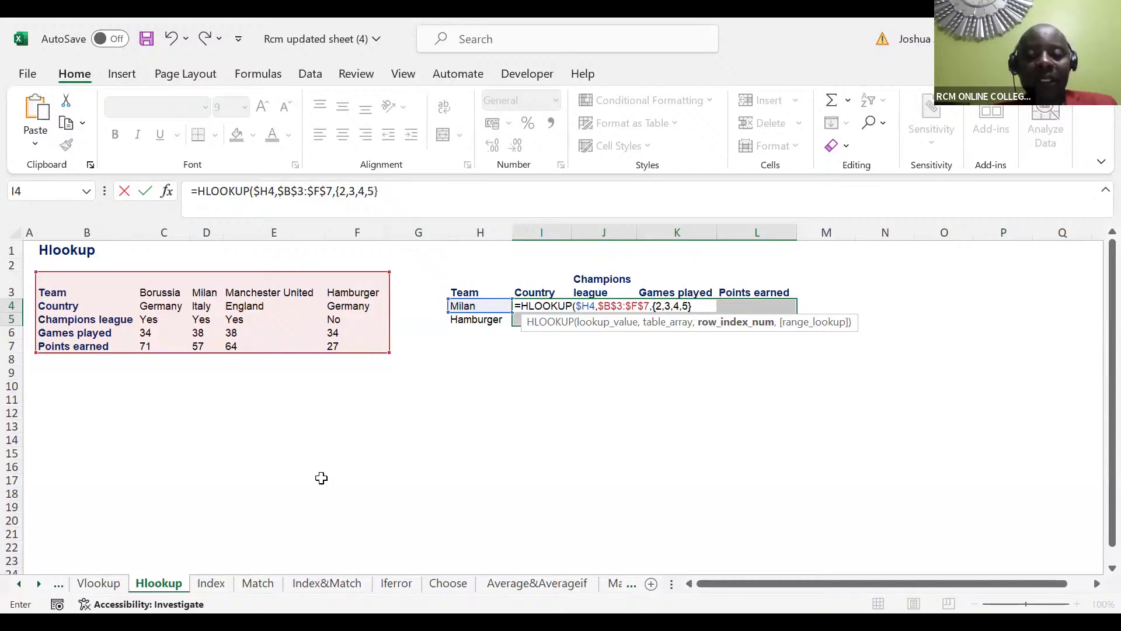
text(,)
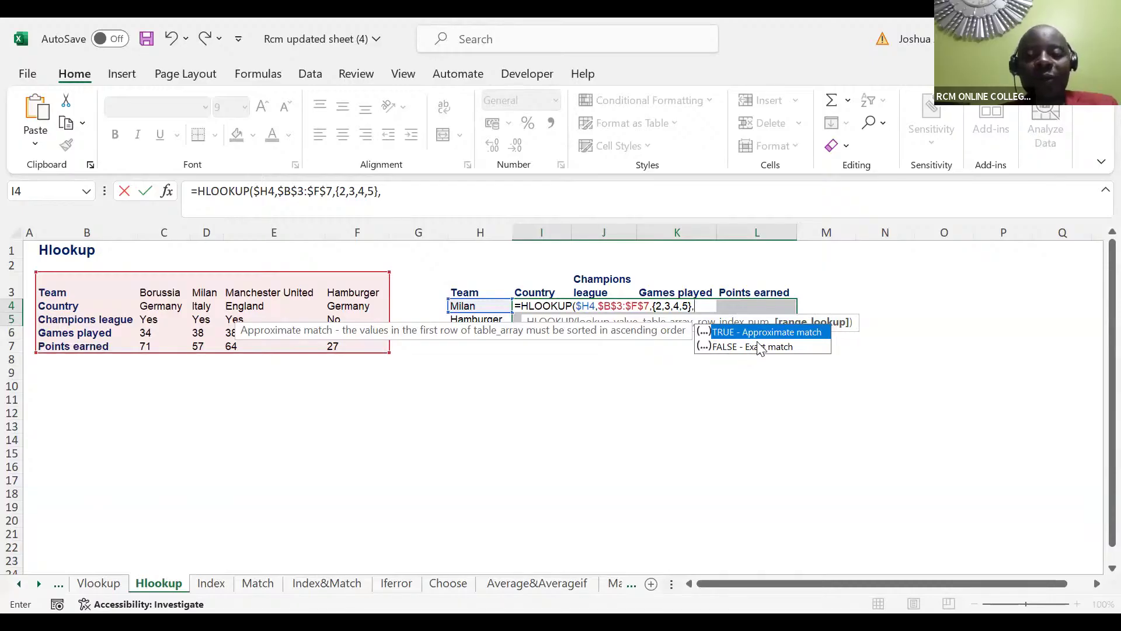
text(0)
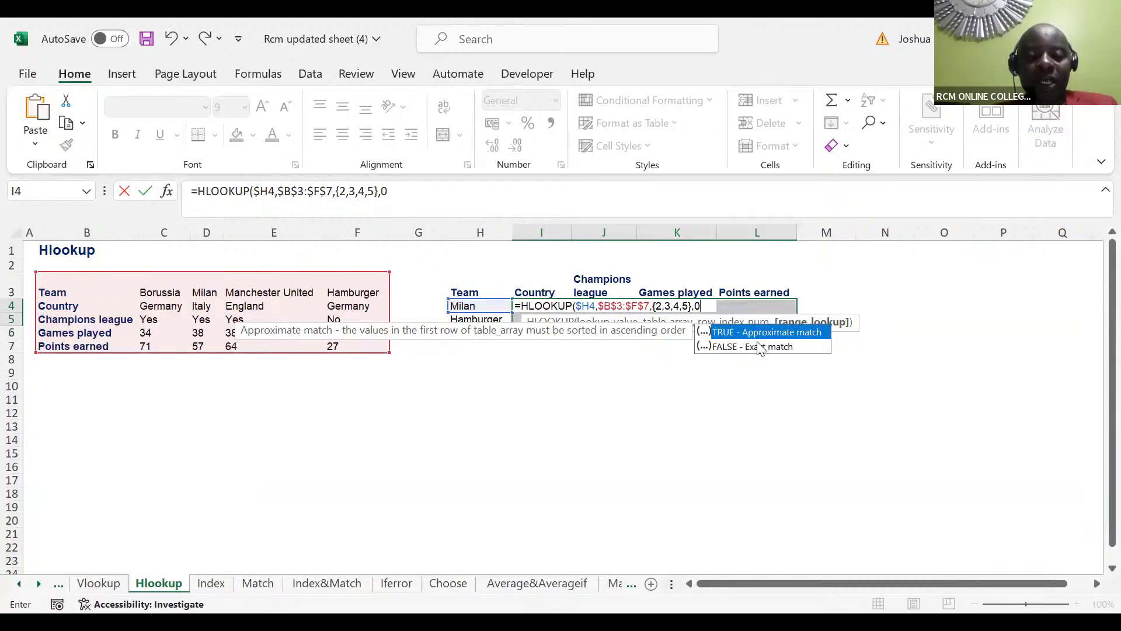
text())
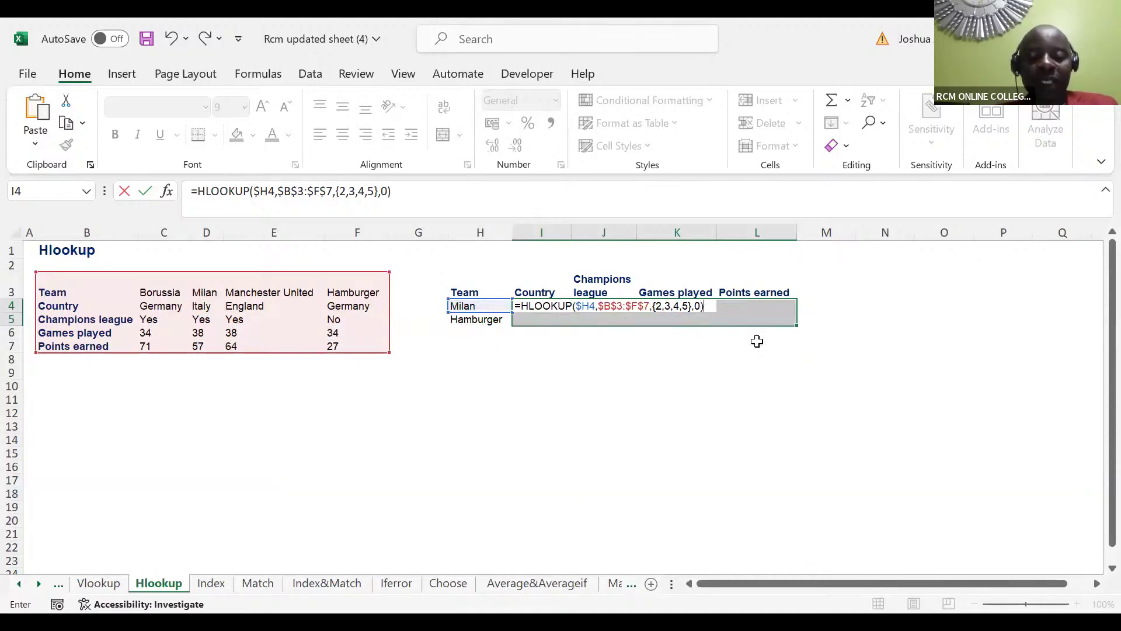
key(ctrl+Return)
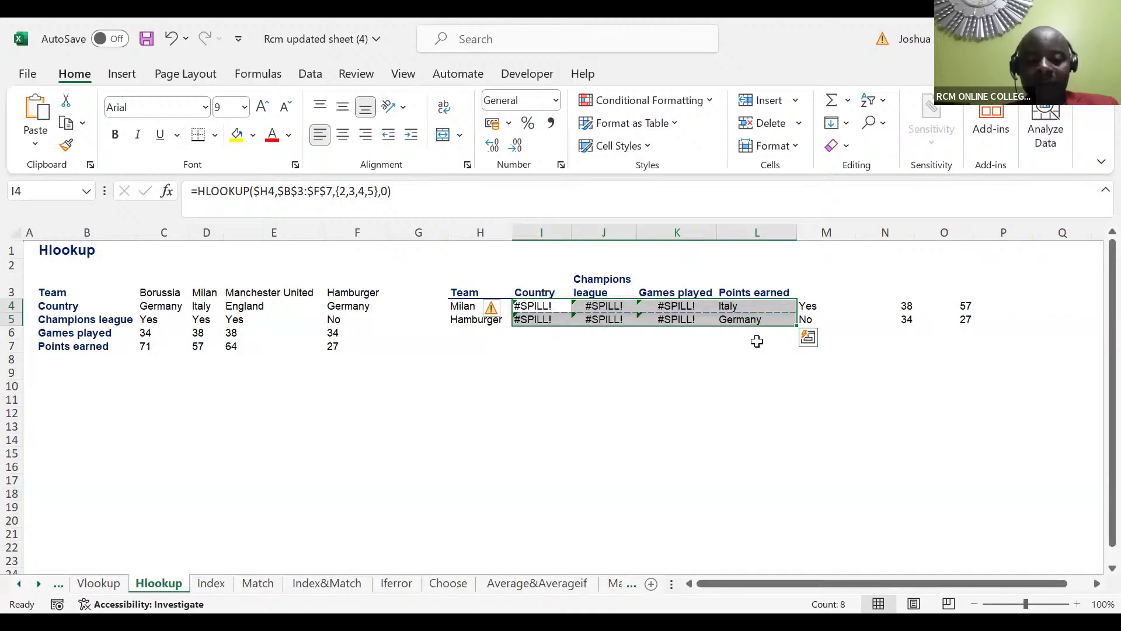
Clear the HLOOKUP formulas from I4:L5.
key(Delete)
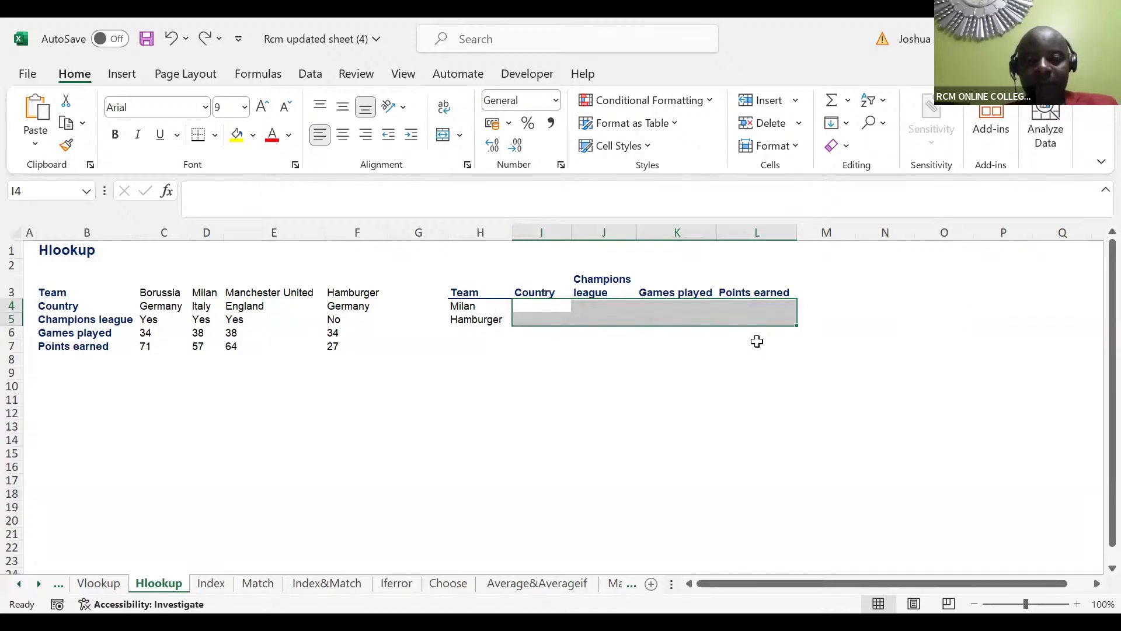
click(649, 375)
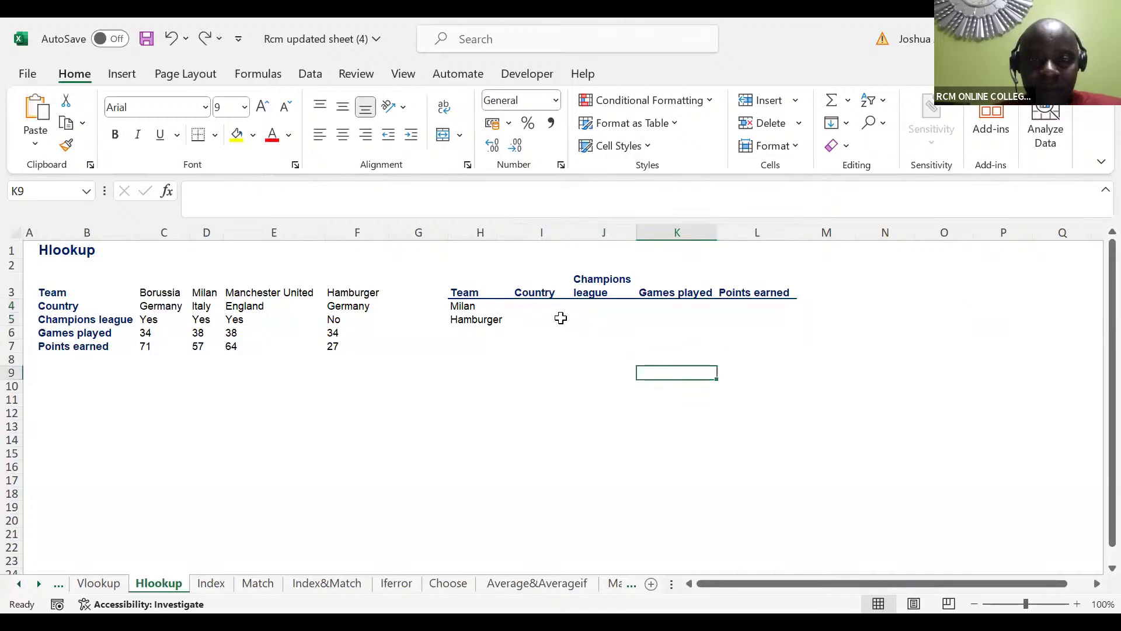
click(536, 306)
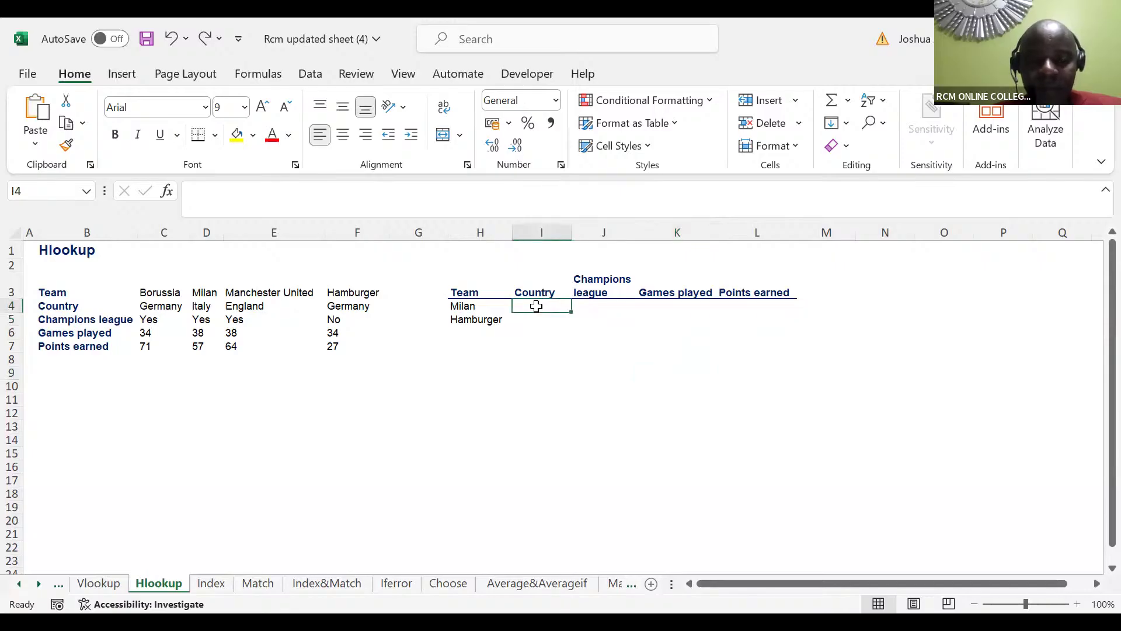
drag(537, 307, 745, 315)
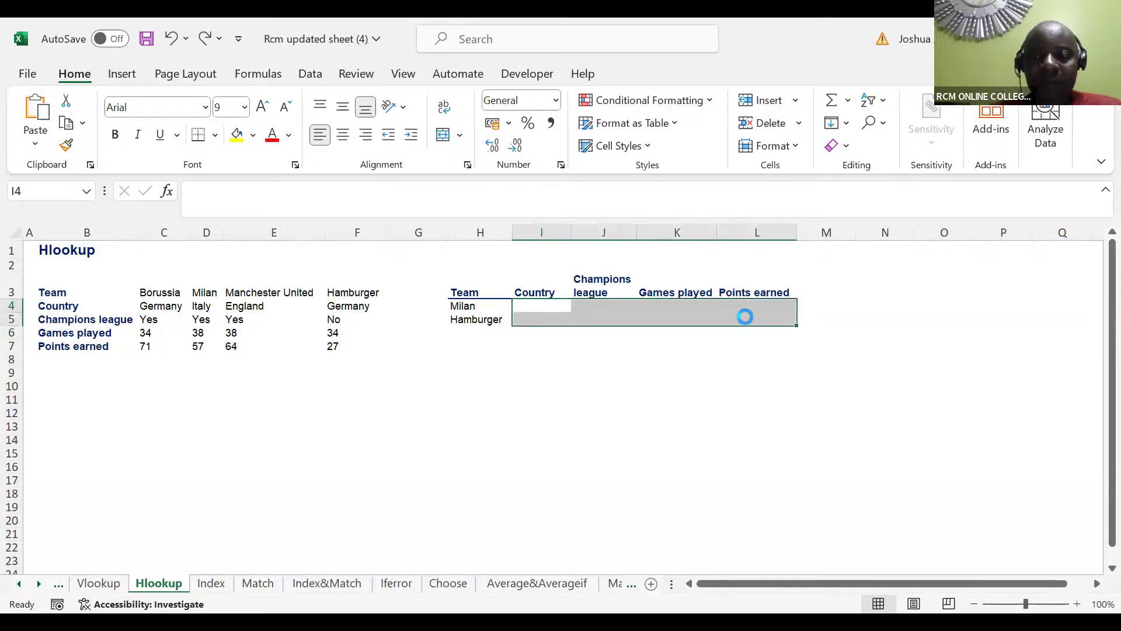
Start an HLOOKUP formula in cell I4 alone, using $H4 with its column locked as the lookup value.
click(533, 307)
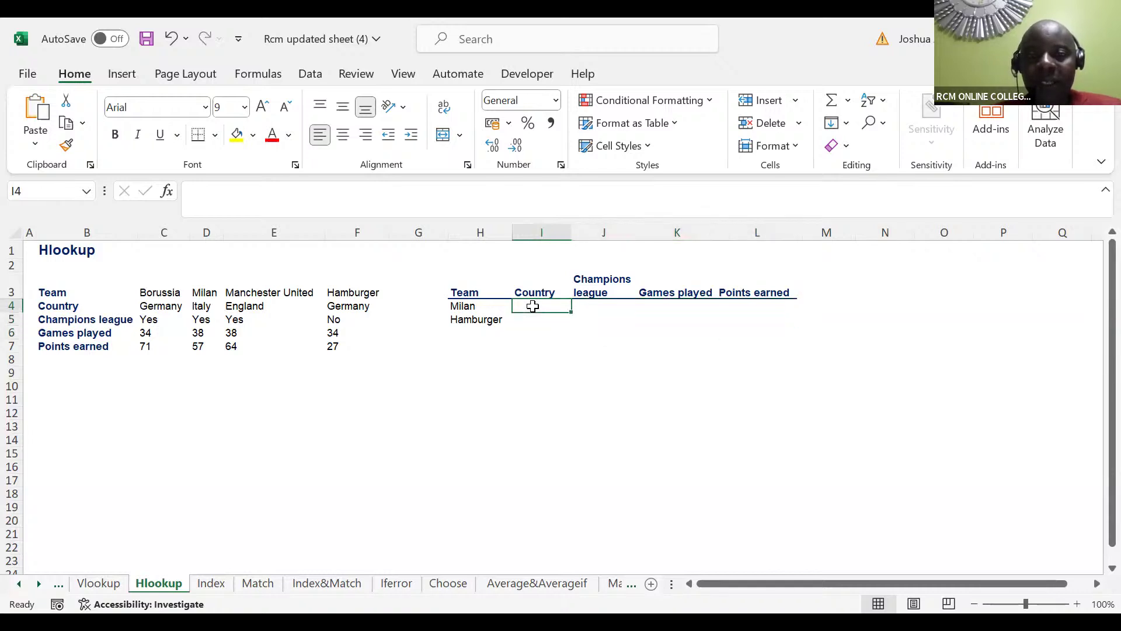
text(=)
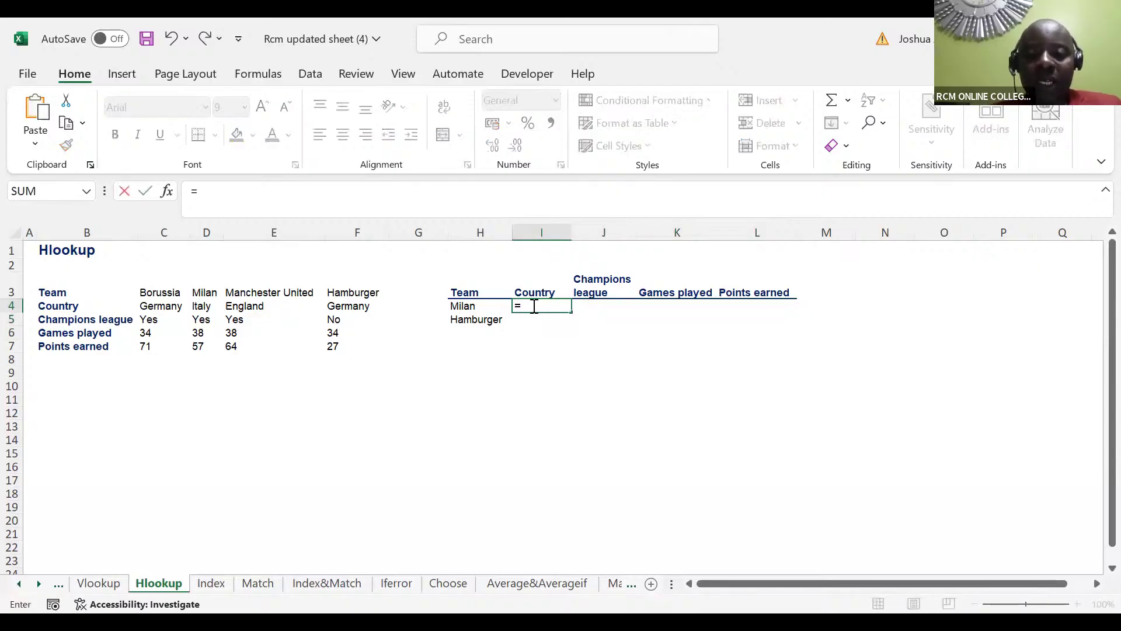
text(hloo)
key(Tab)
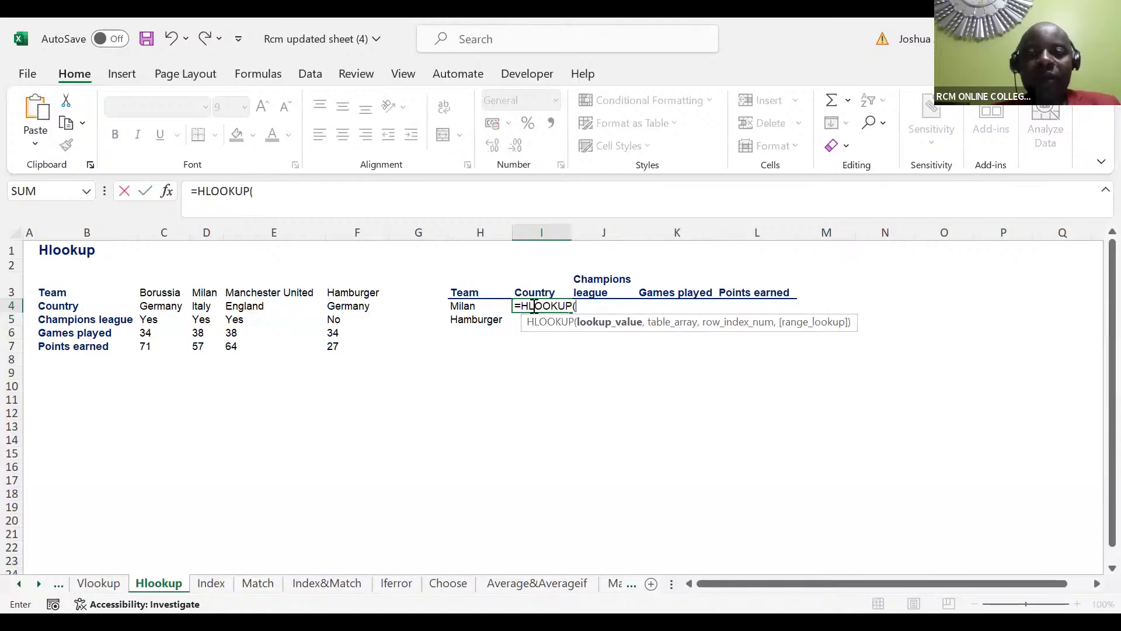
click(475, 308)
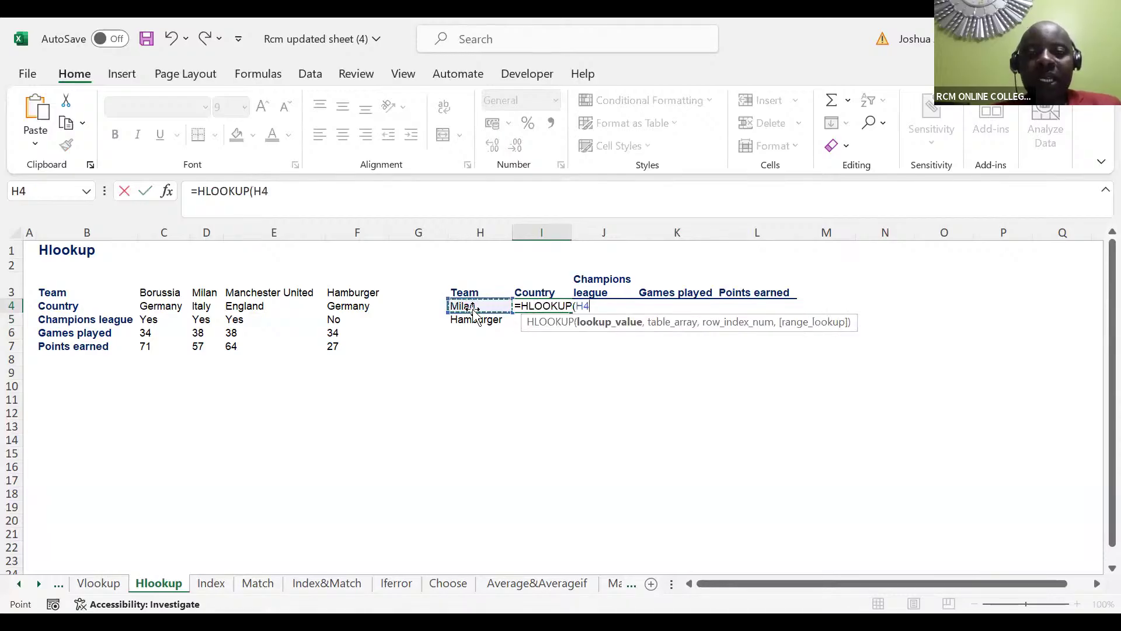
click(579, 309)
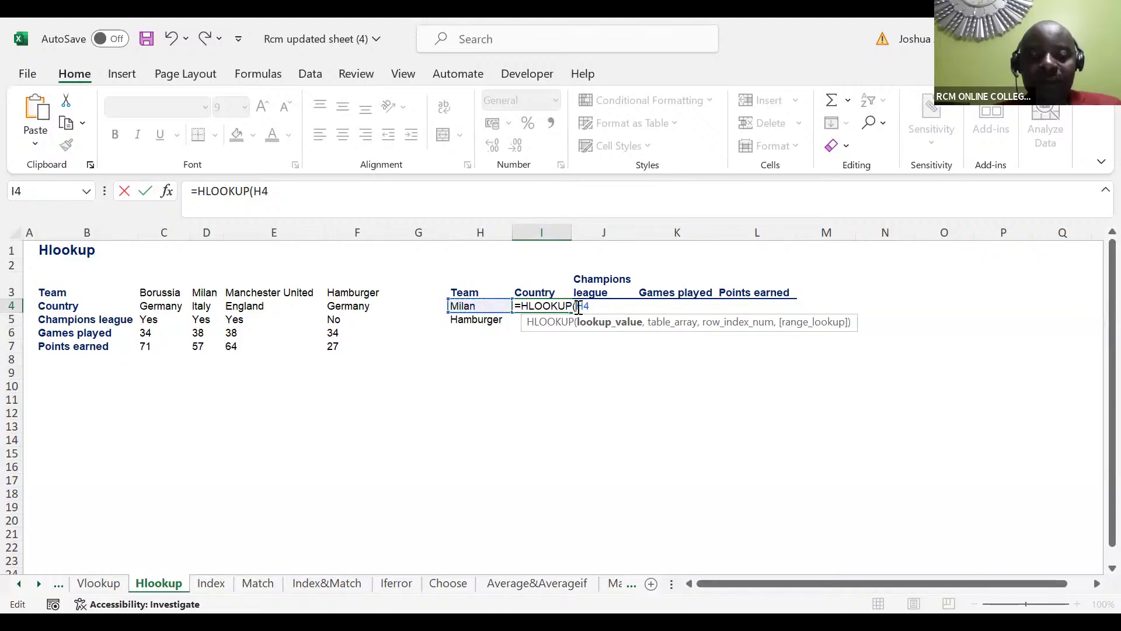
text($H4)
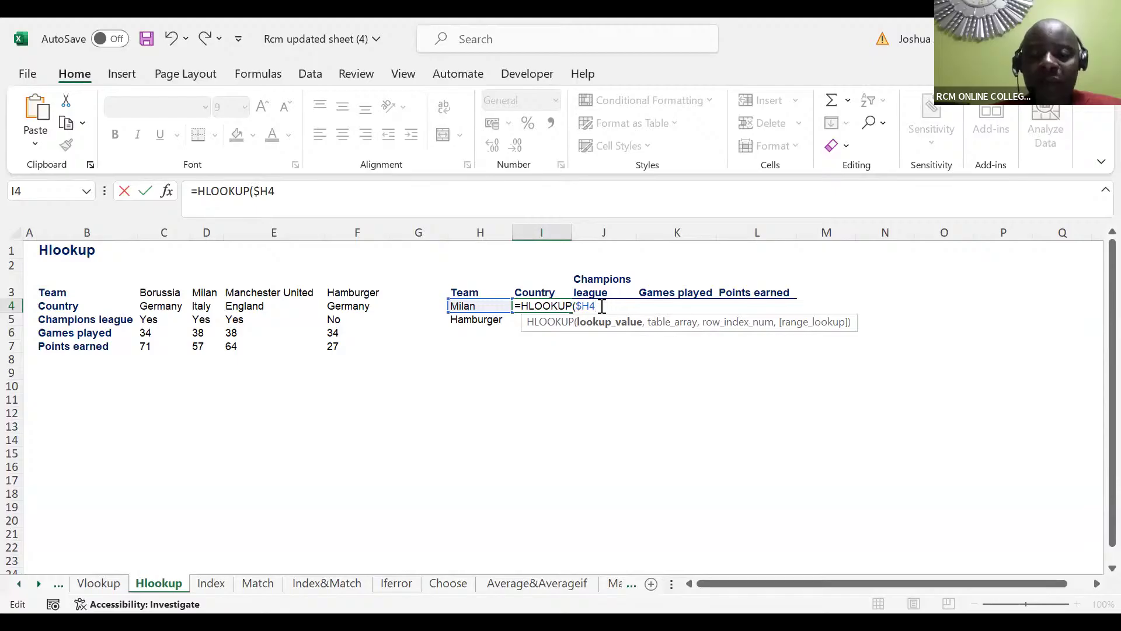
text(,)
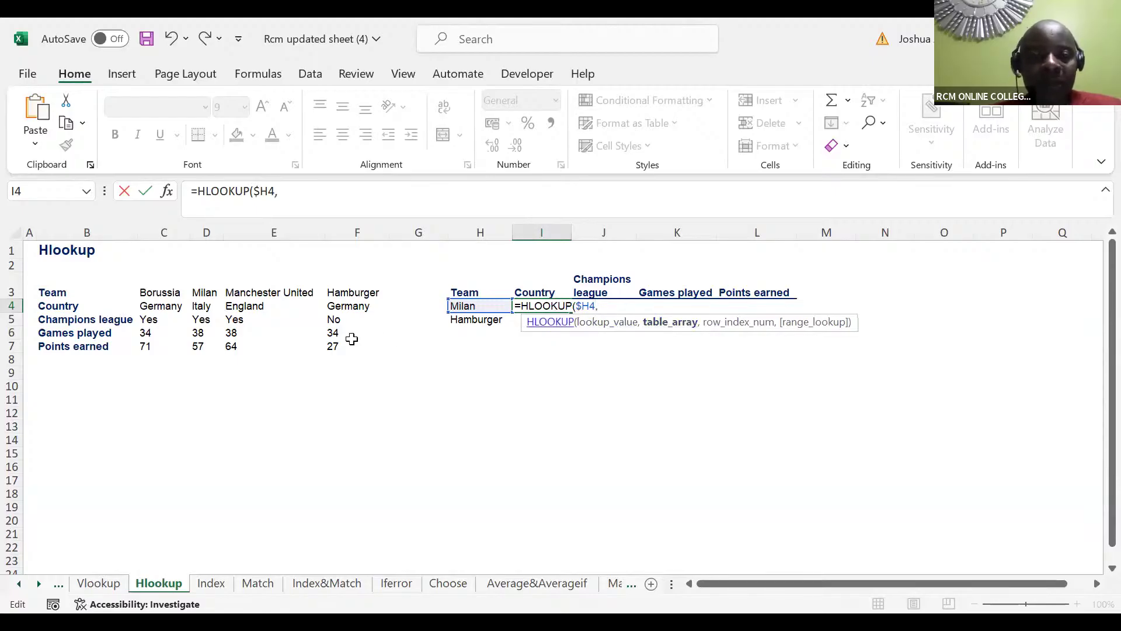
Add the team table B3:F7 to the I4 formula as the absolute table array $B$3:$F$7.
click(59, 293)
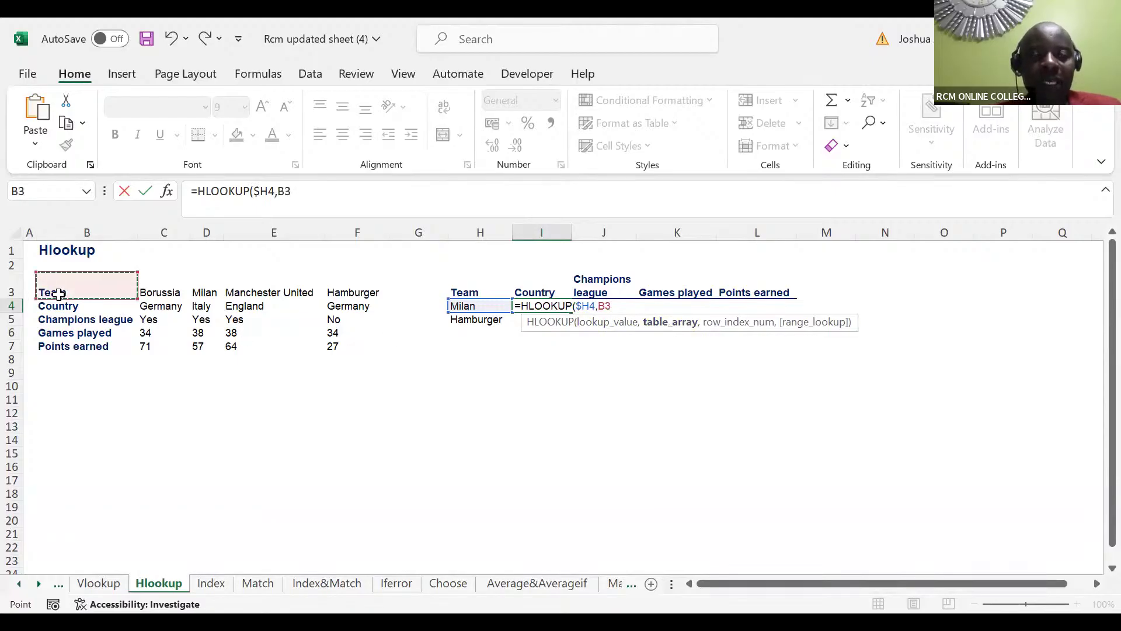
key(ctrl+shift+Right)
key(ctrl+shift+Down)
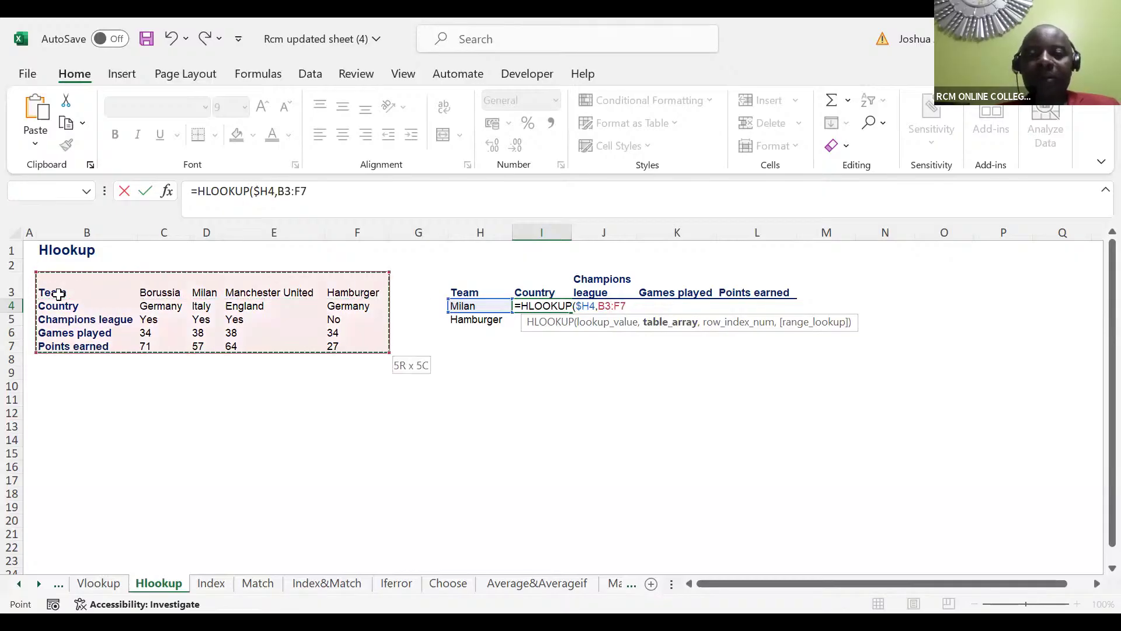
key(F4)
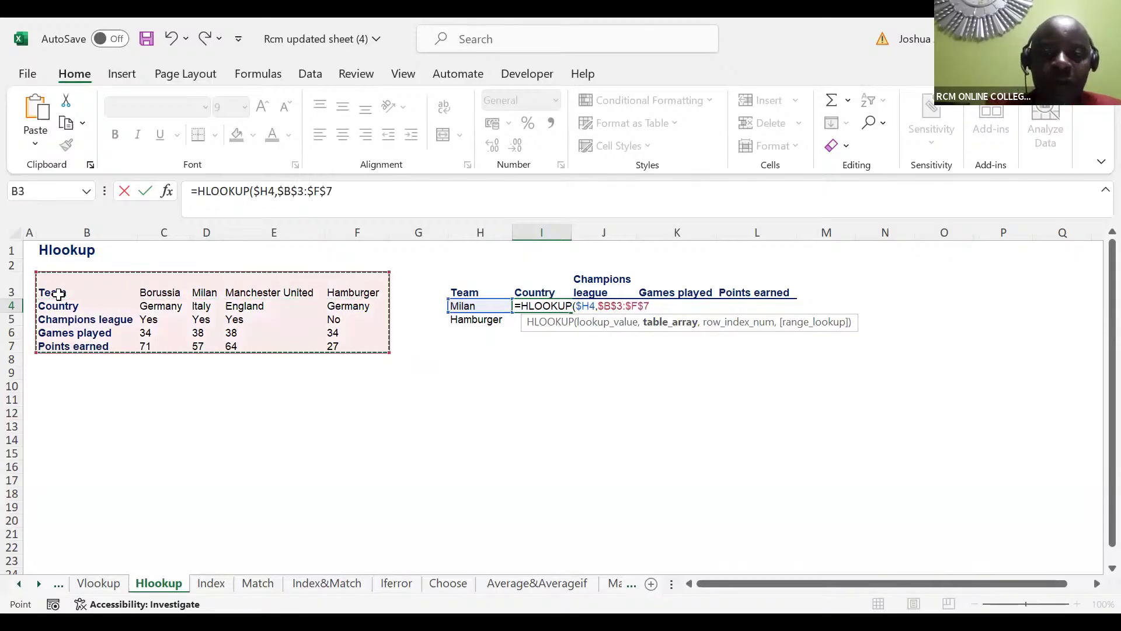
text(,)
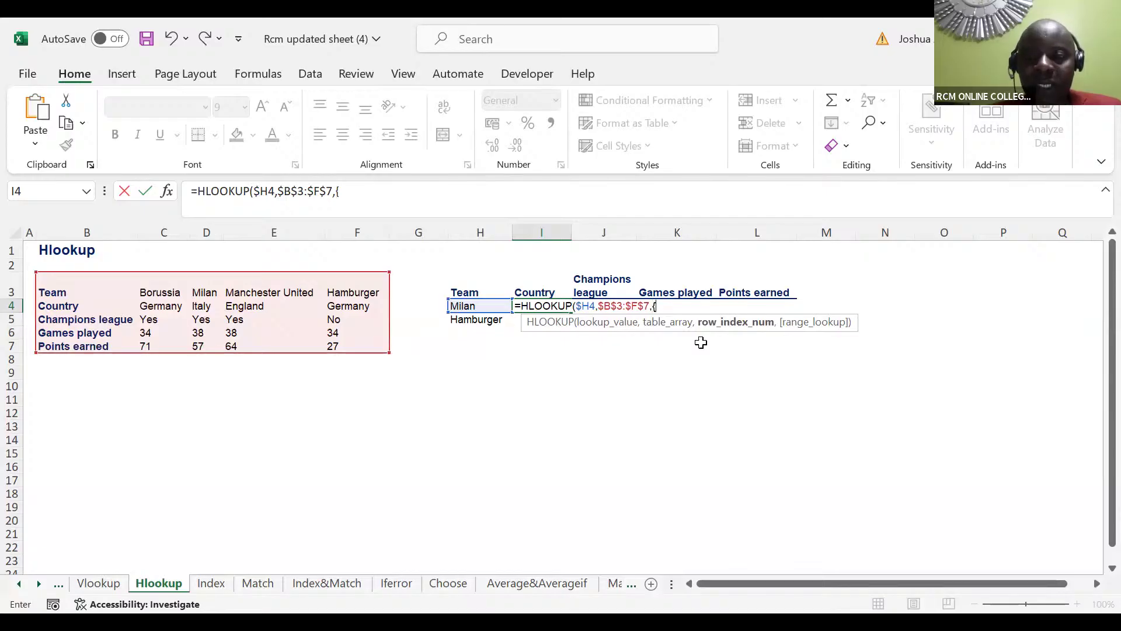
Complete the HLOOKUP in I4 with row indexes {2,3,4,5} and exact match 0, and fill it down to I5.
text({2,3)
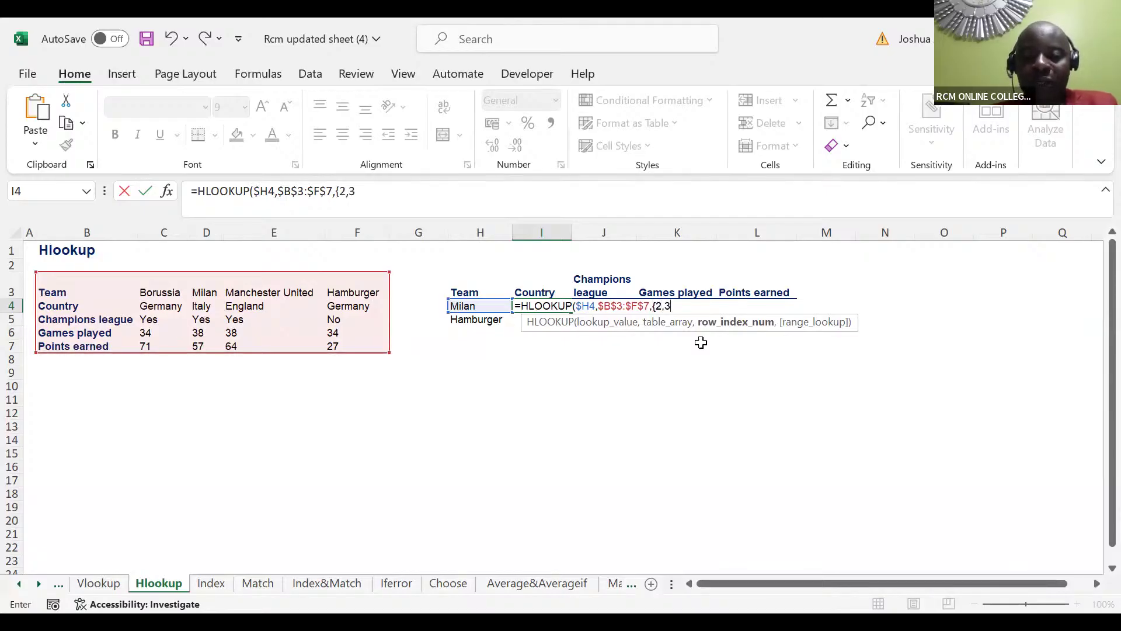
text(,4,5)
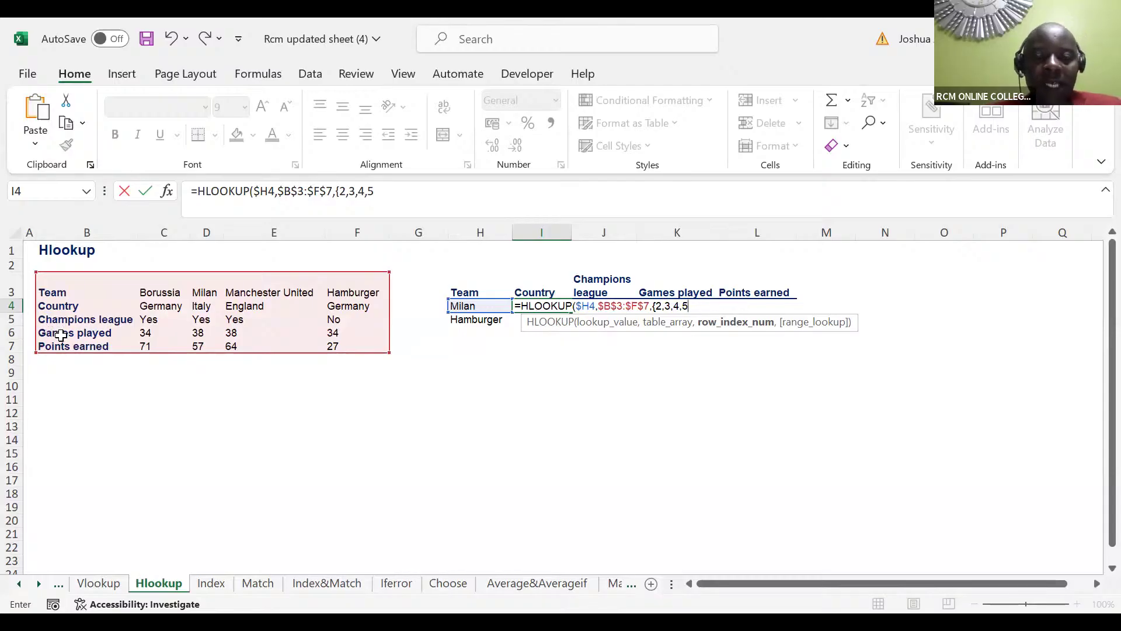
text(})
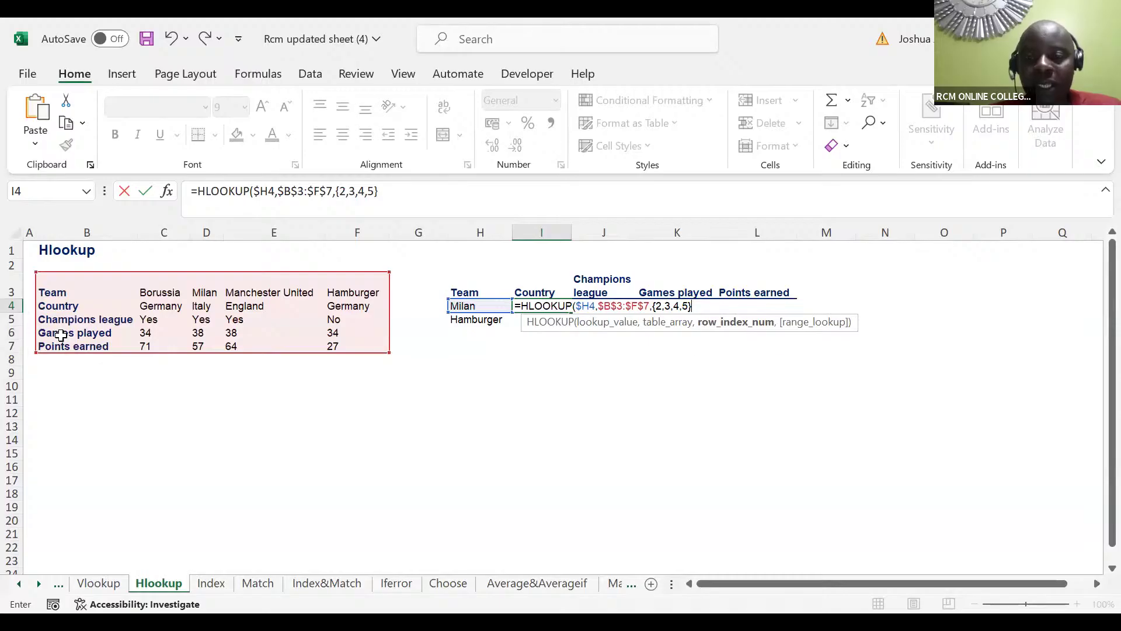
text(,0)
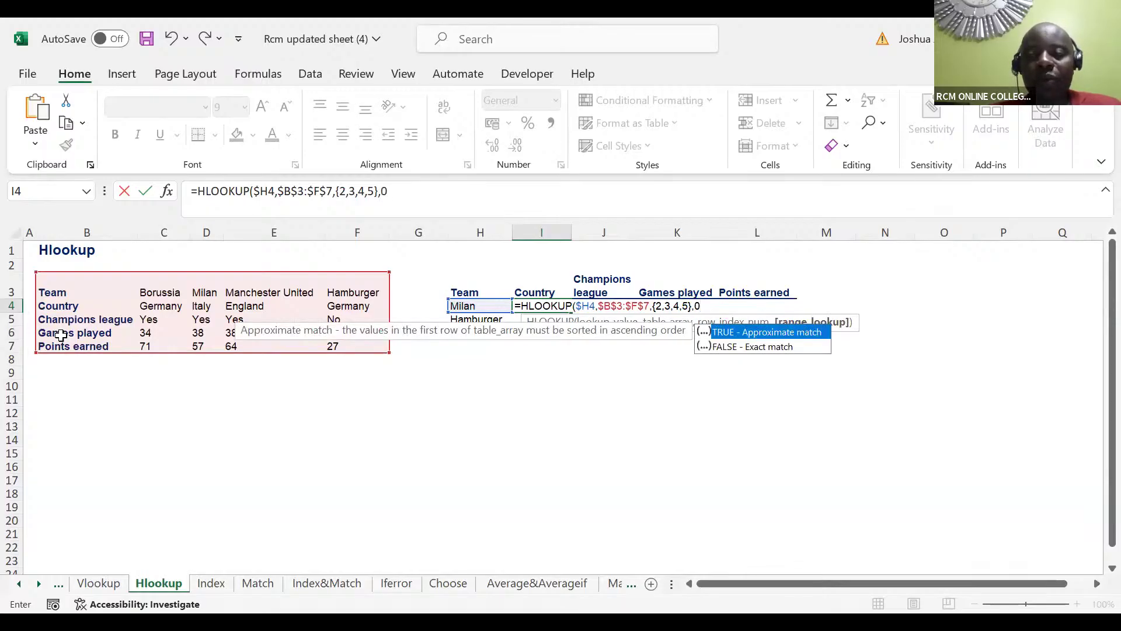
text())
key(Return)
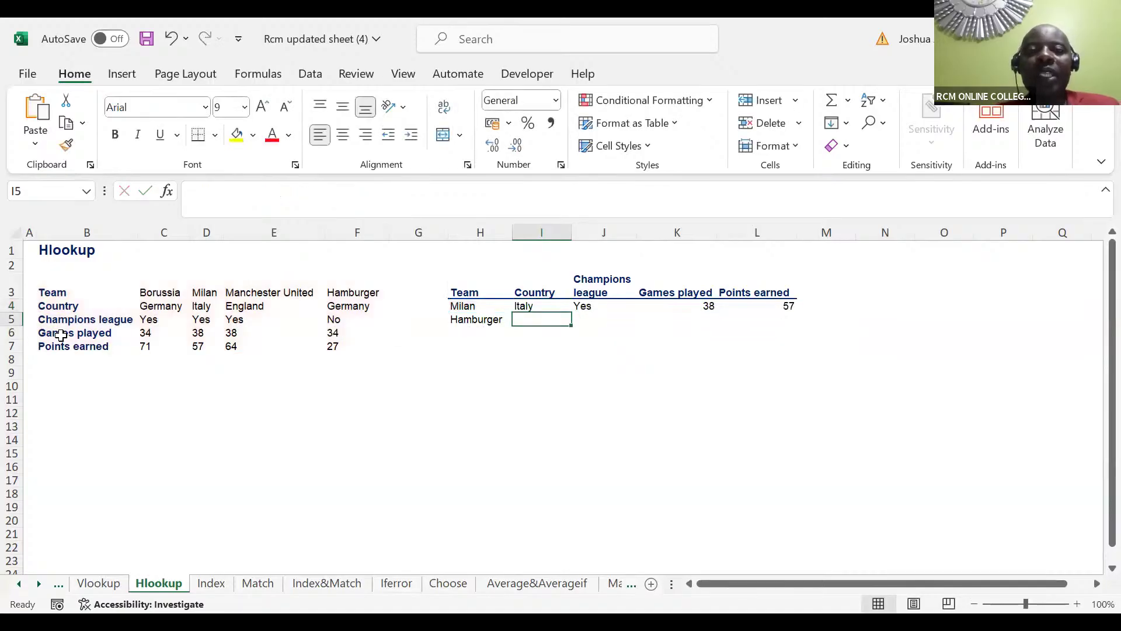
click(538, 309)
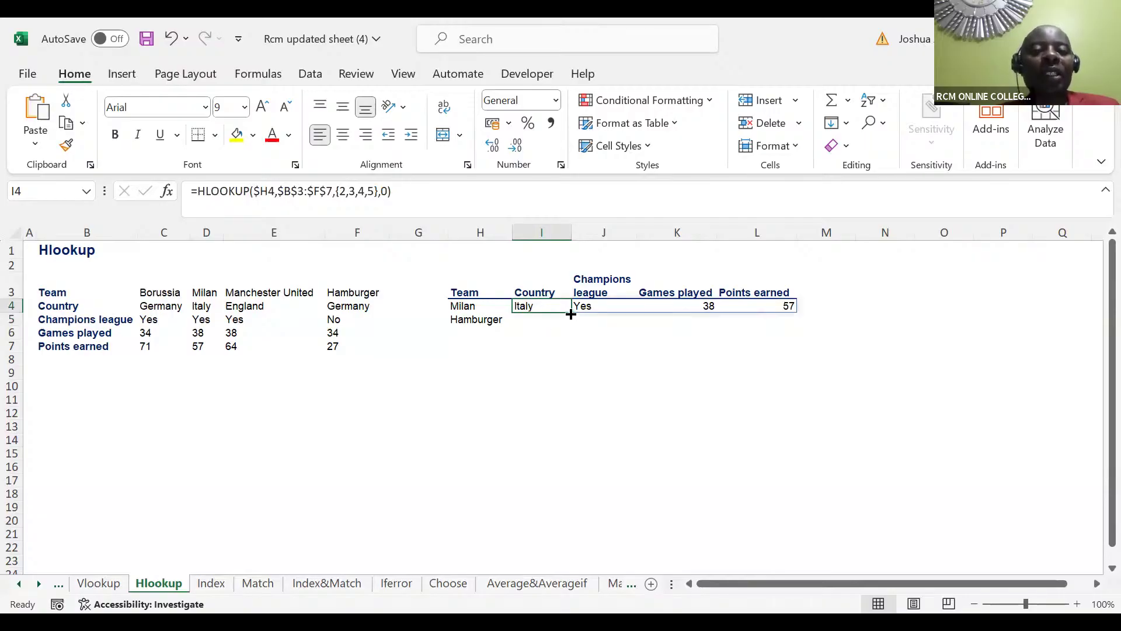
drag(571, 314, 571, 325)
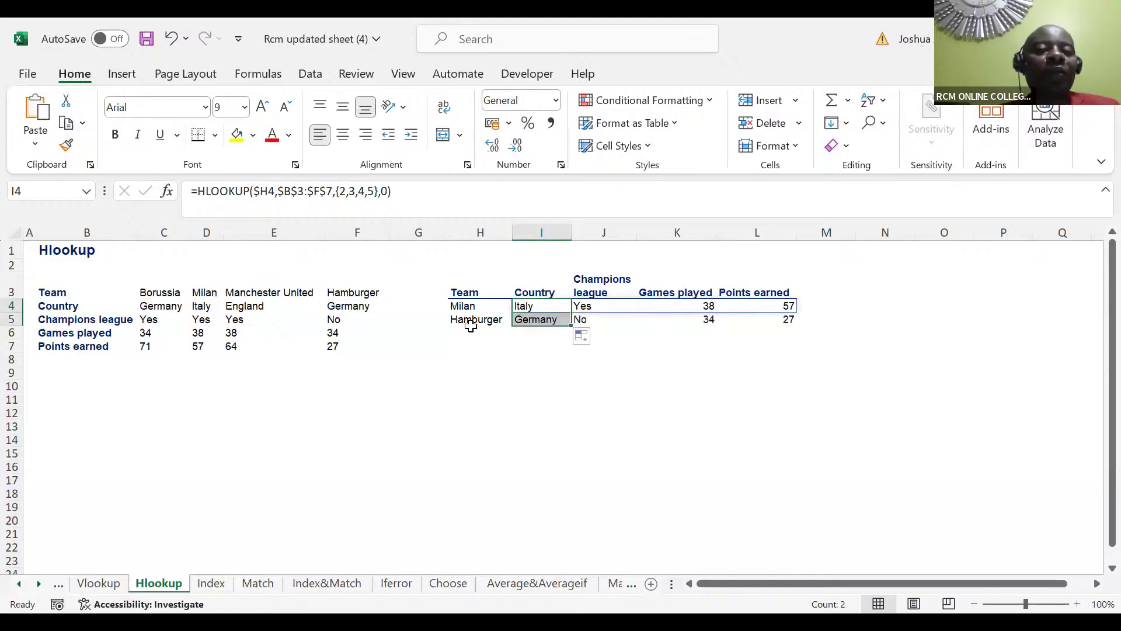
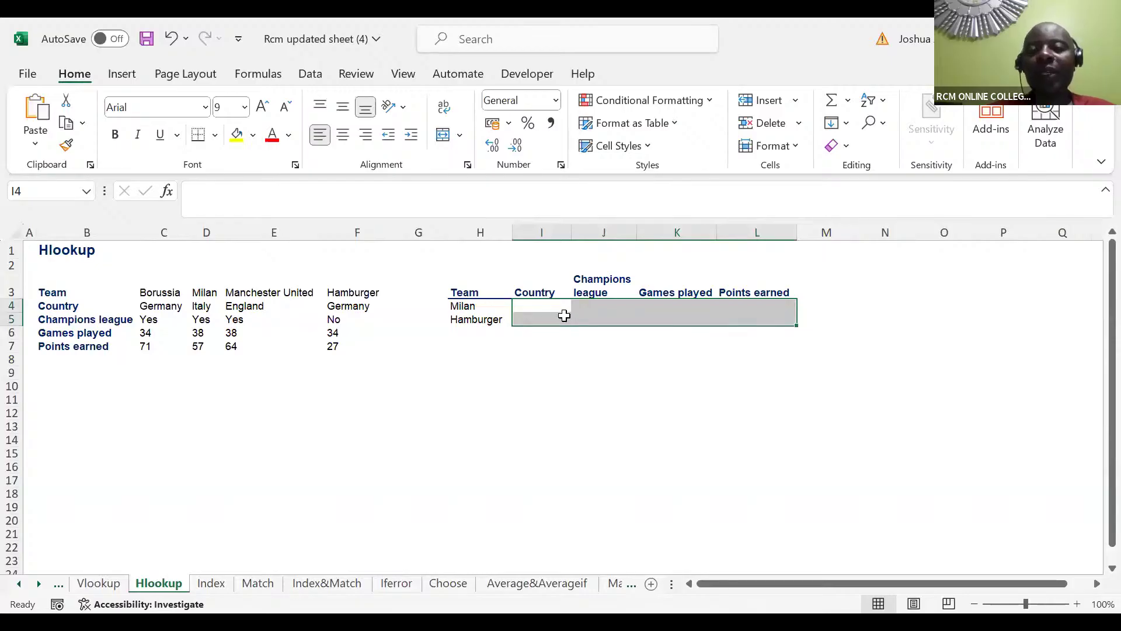
Set the vertical alignment of the empty cell I4 to top.
click(548, 306)
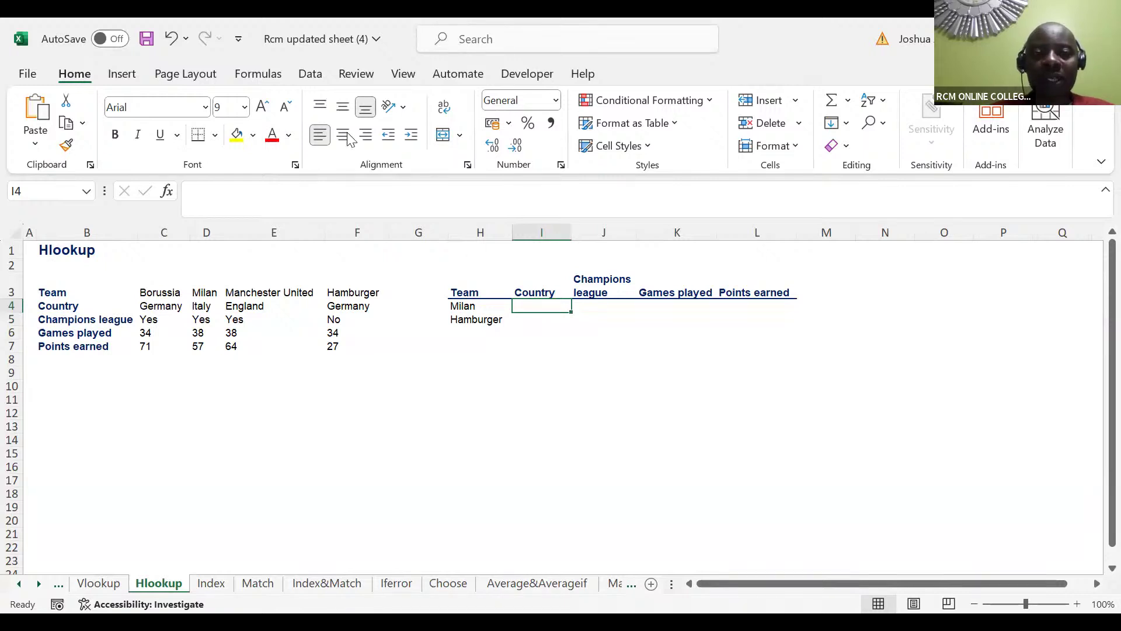
click(322, 110)
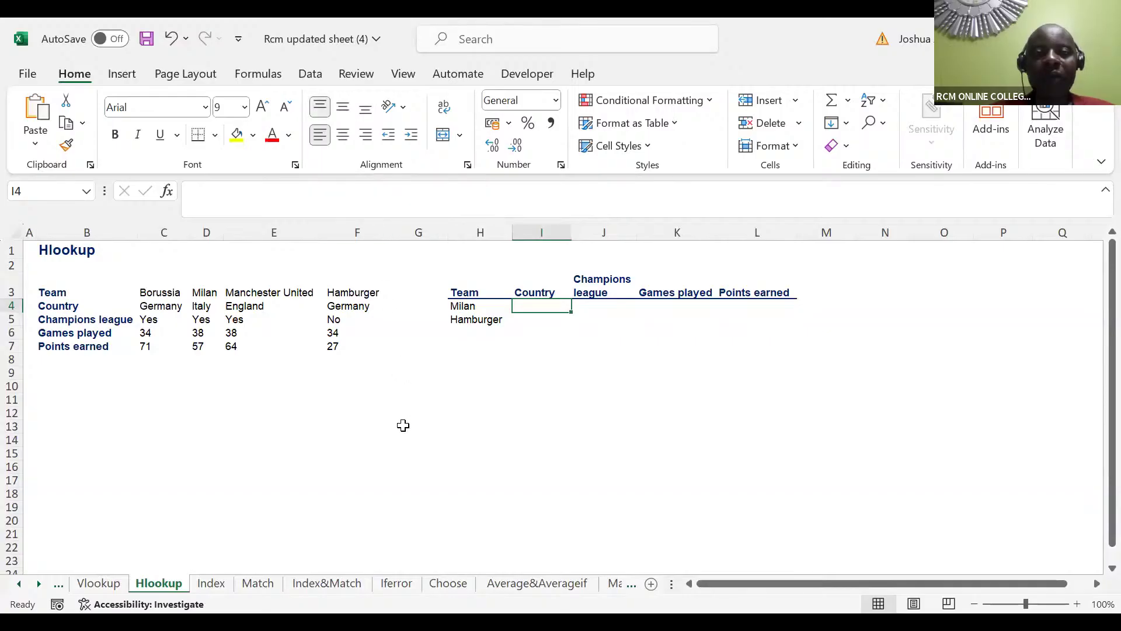
text(=)
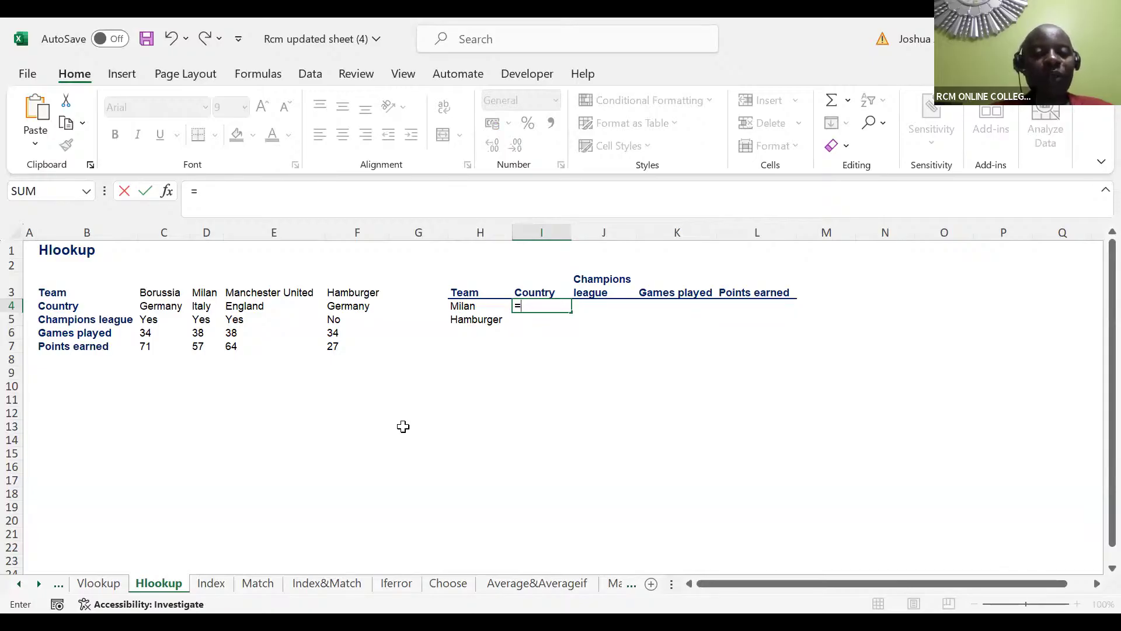
key(Escape)
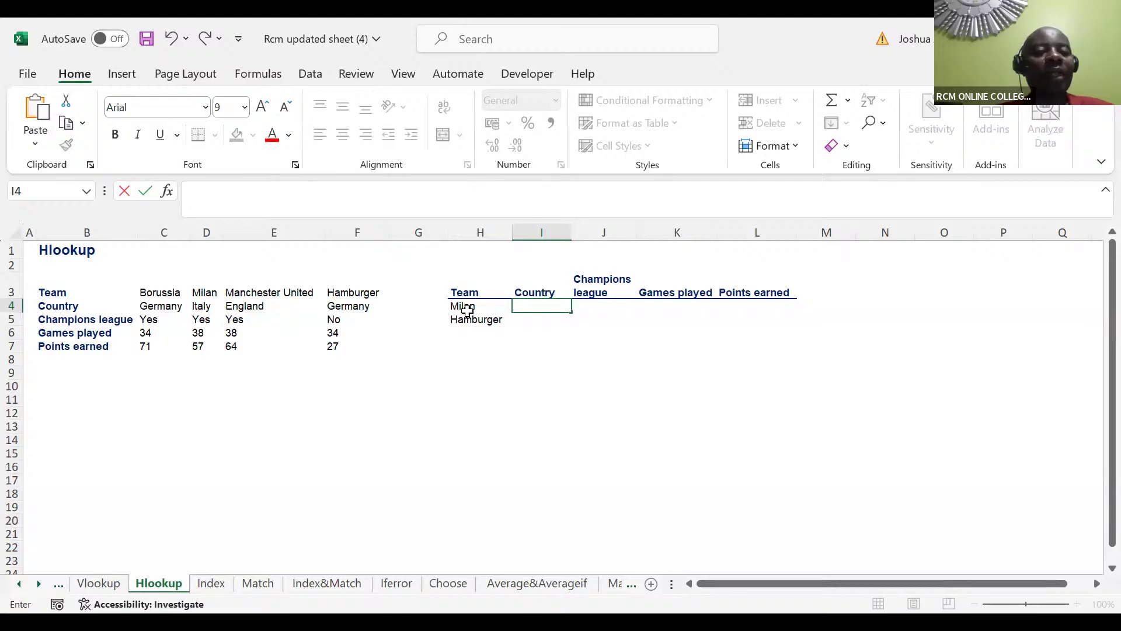
click(493, 397)
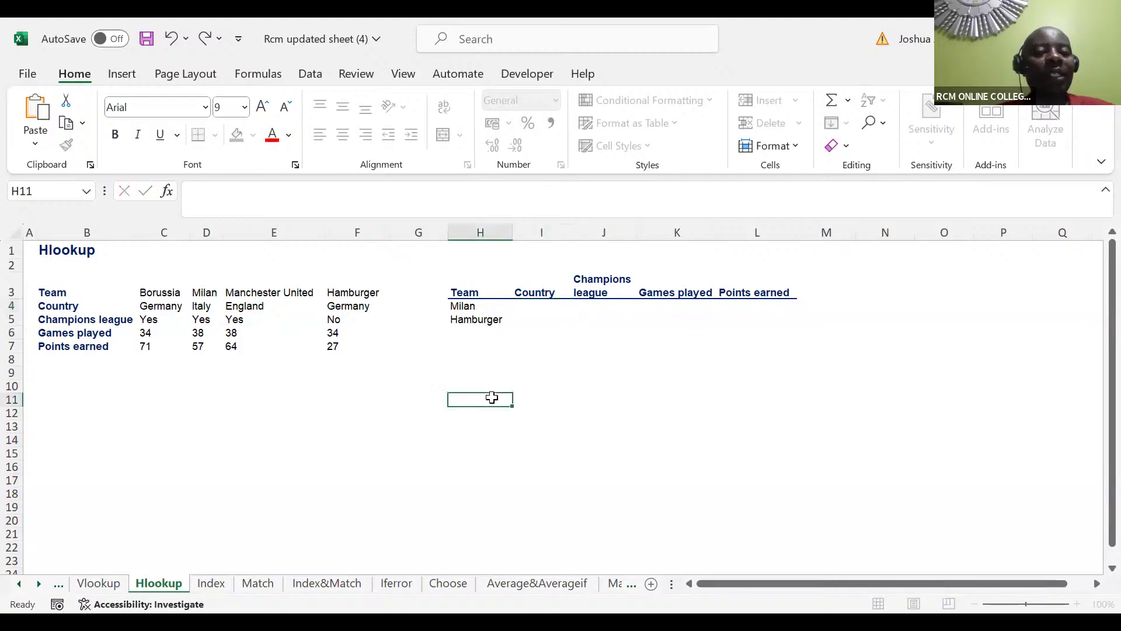
click(536, 310)
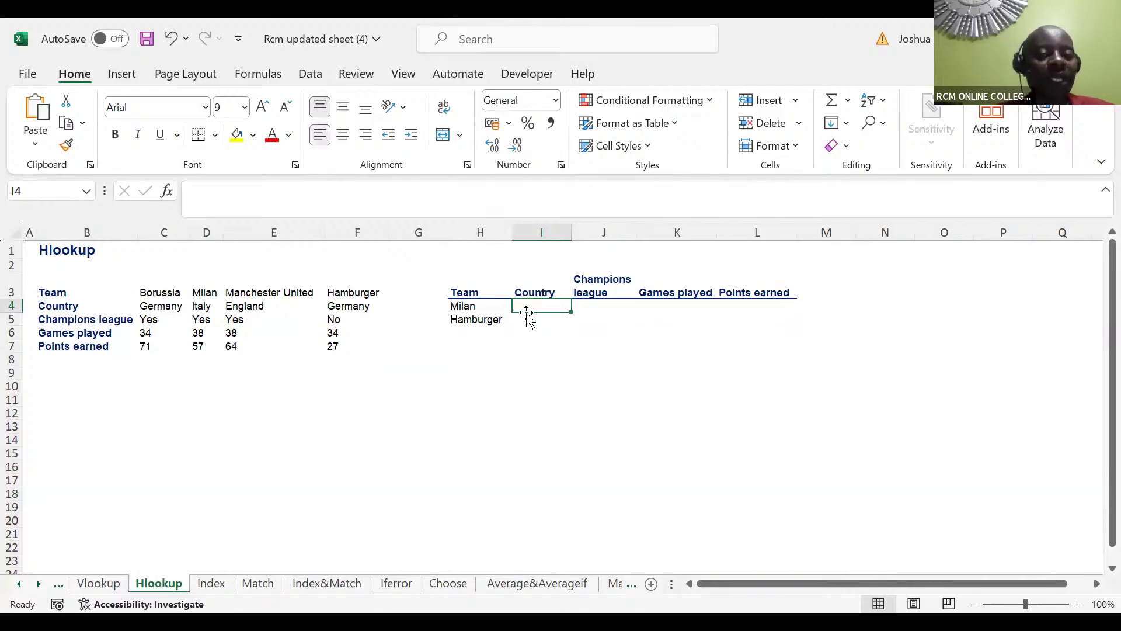
text(=)
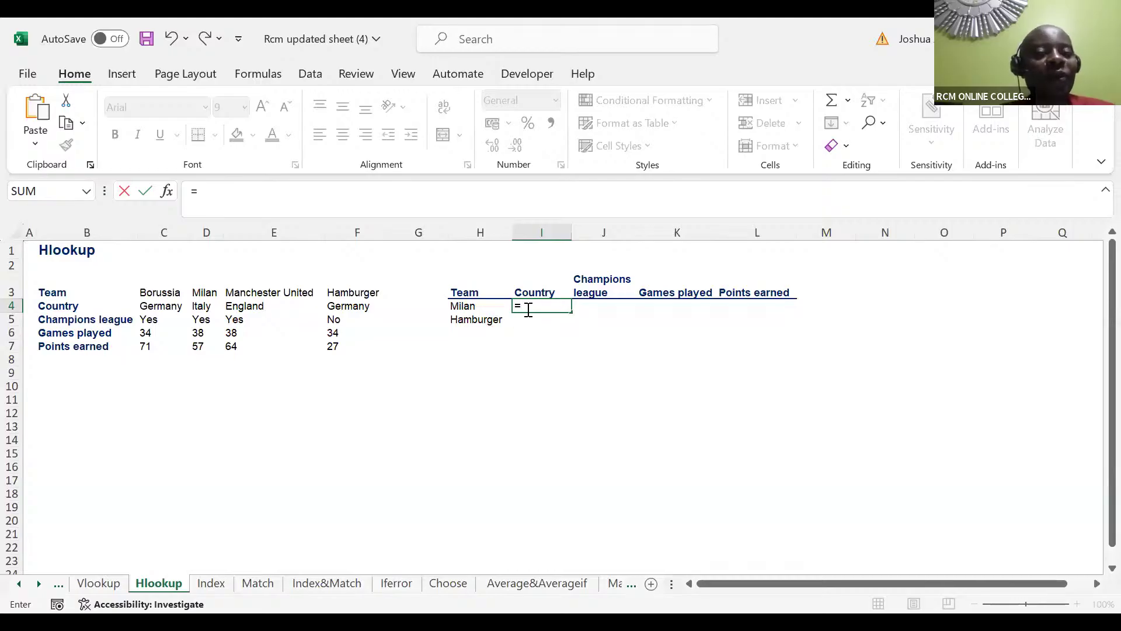
click(530, 359)
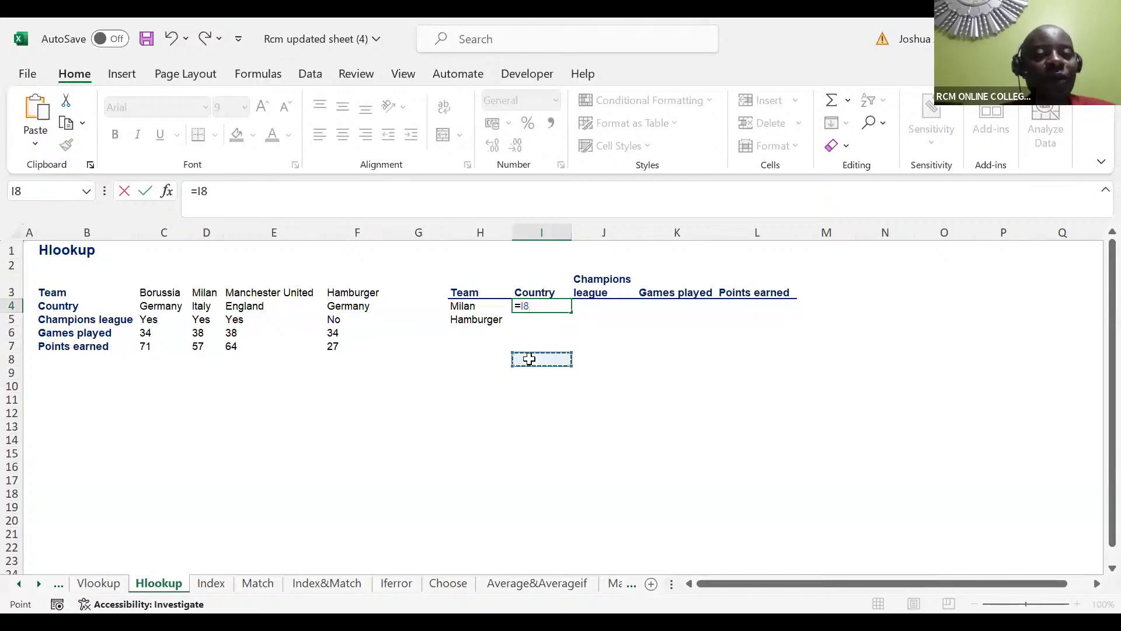
key(Escape)
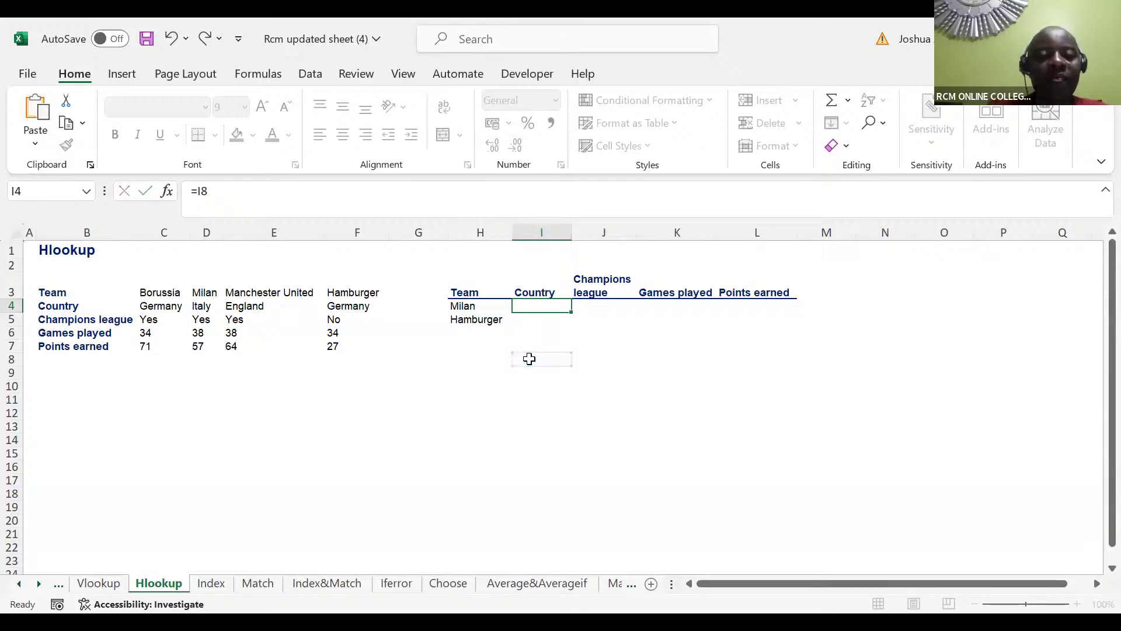
click(484, 386)
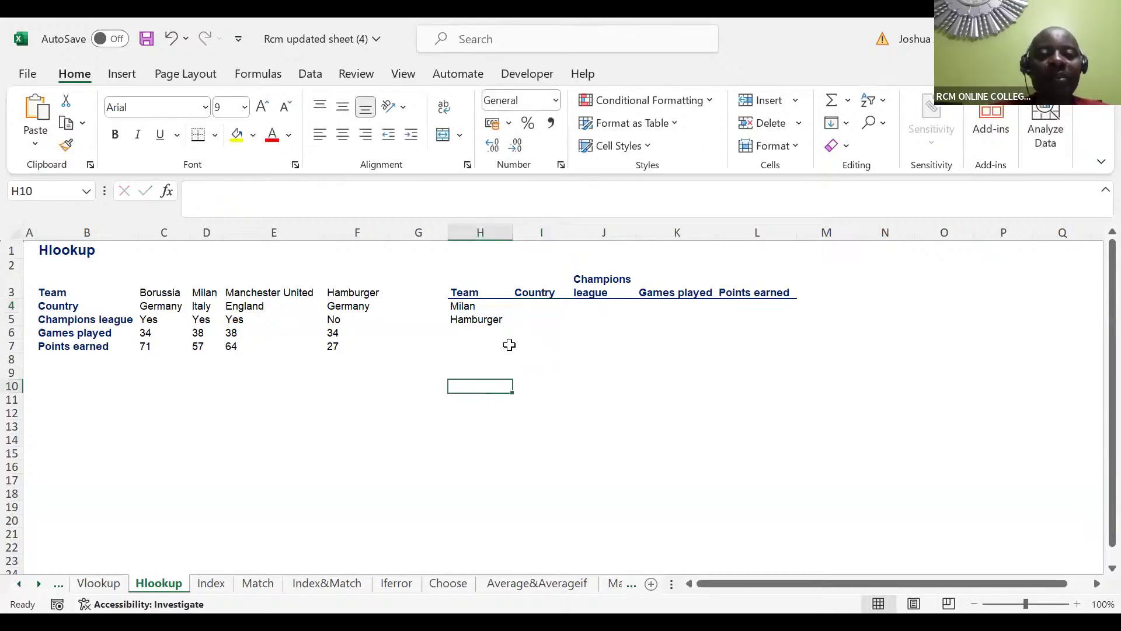
click(538, 306)
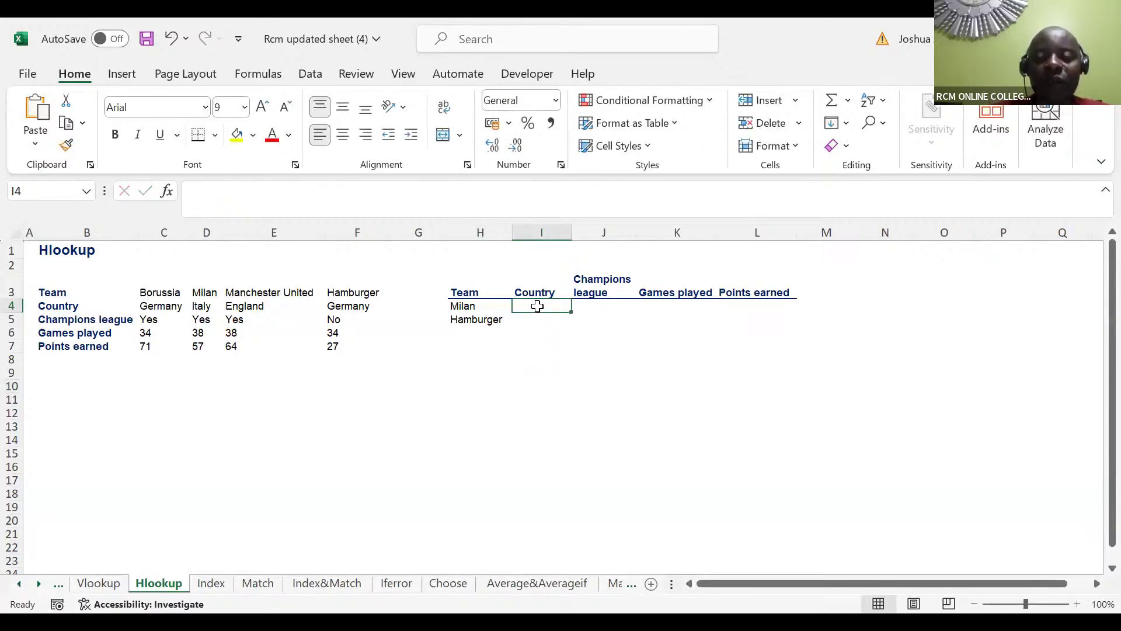
text(=)
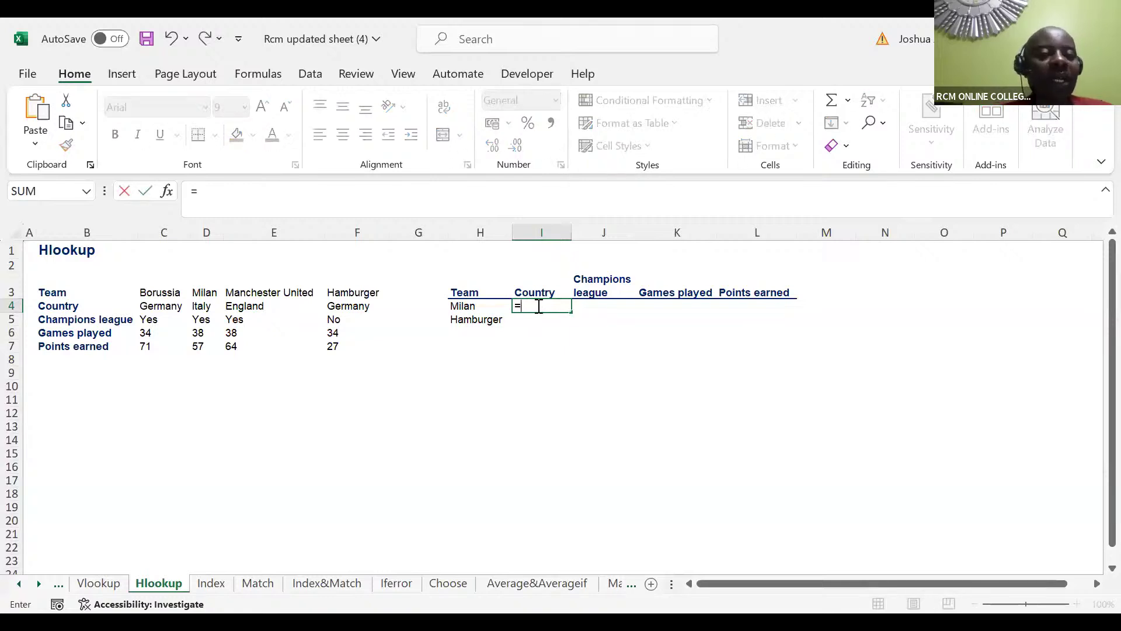
key(Escape)
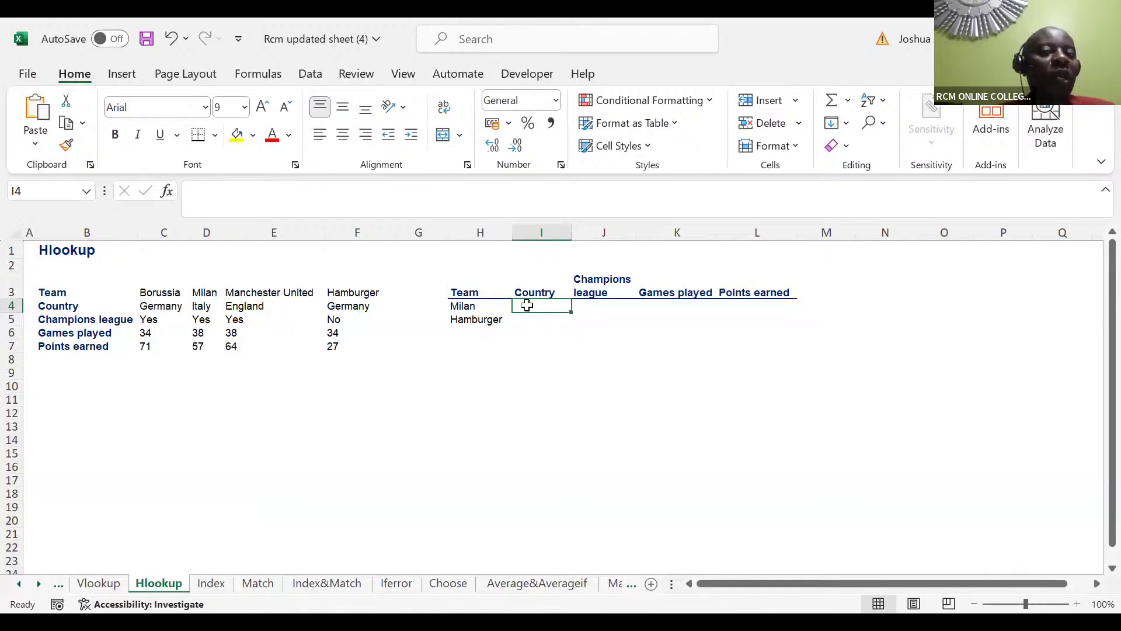
Start an HLOOKUP formula in the empty cell I4, using $H4 with its column locked as the lookup value.
text(=)
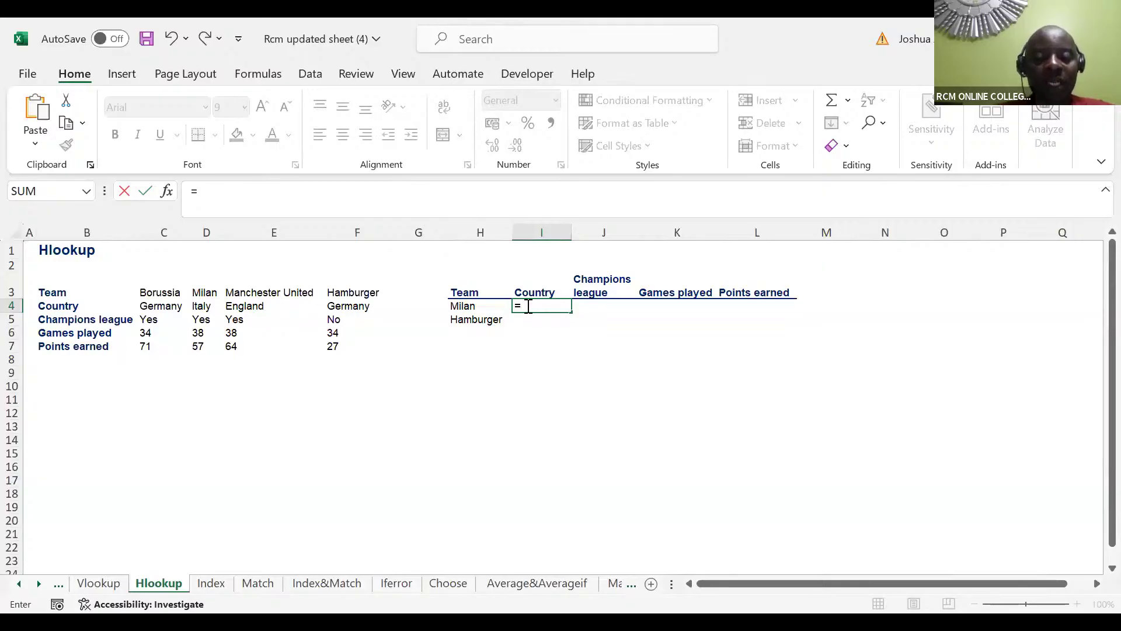
text(hlo)
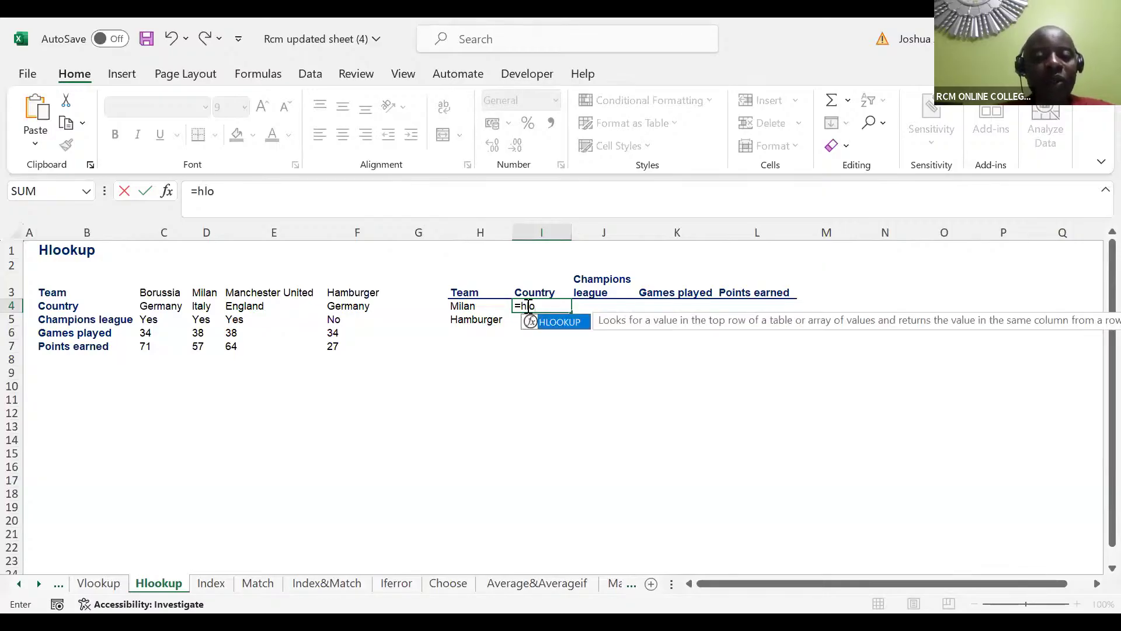
key(Tab)
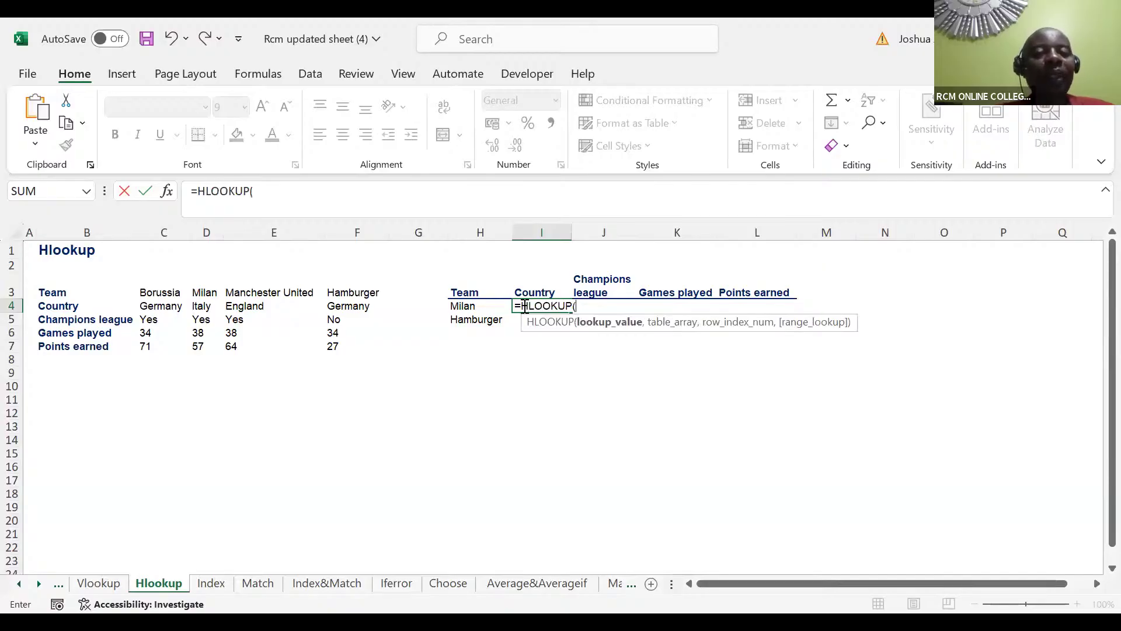
click(464, 309)
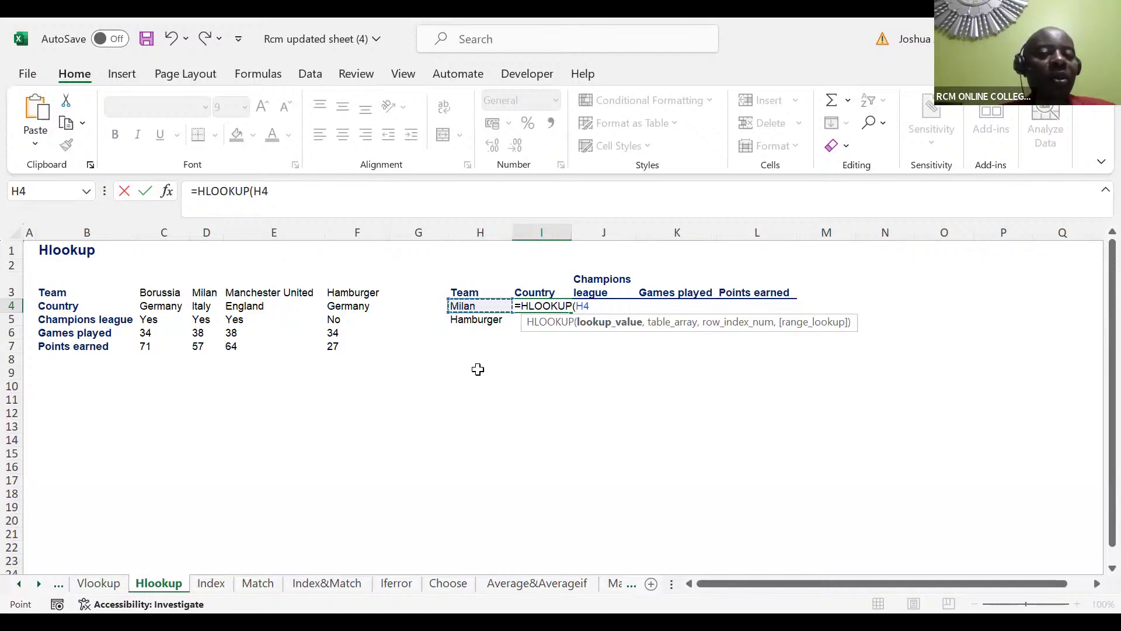
click(576, 305)
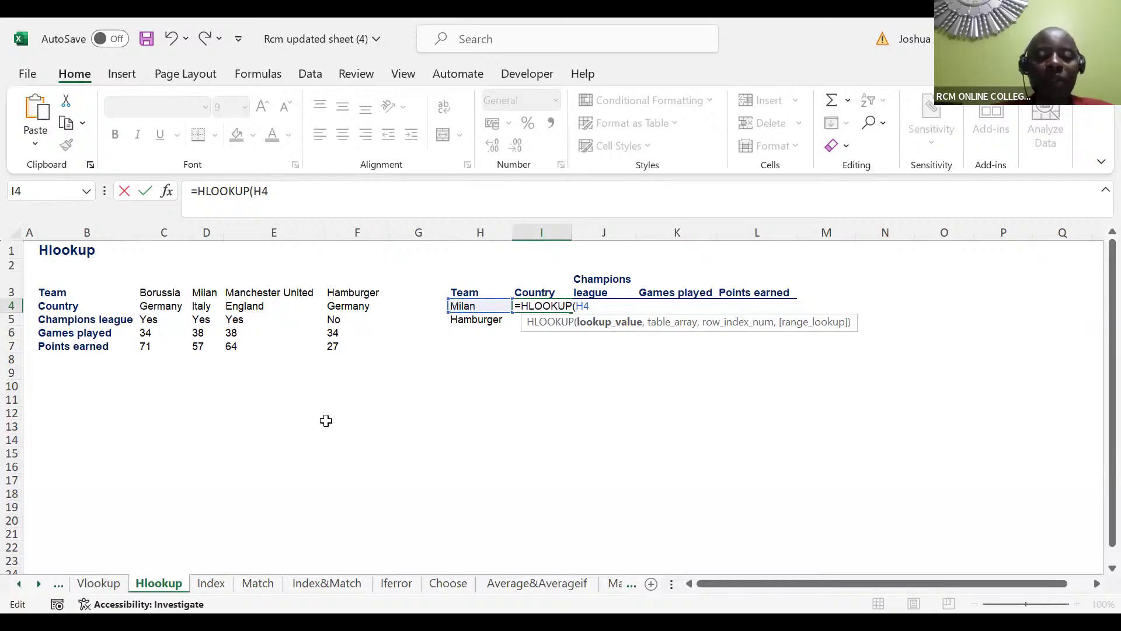
text($H4)
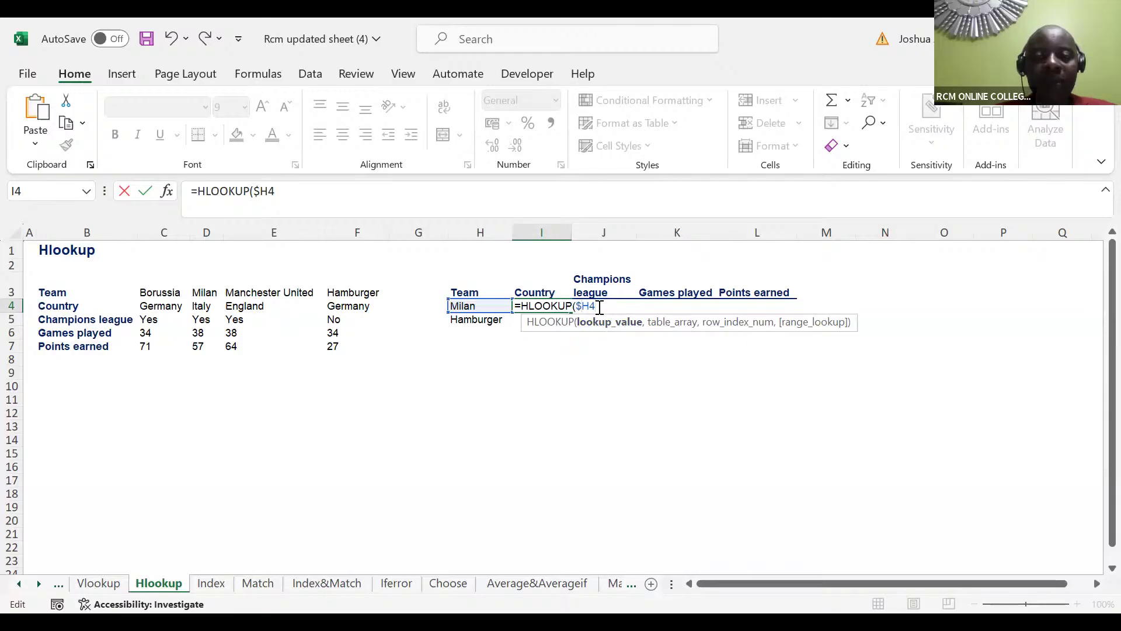
text(,)
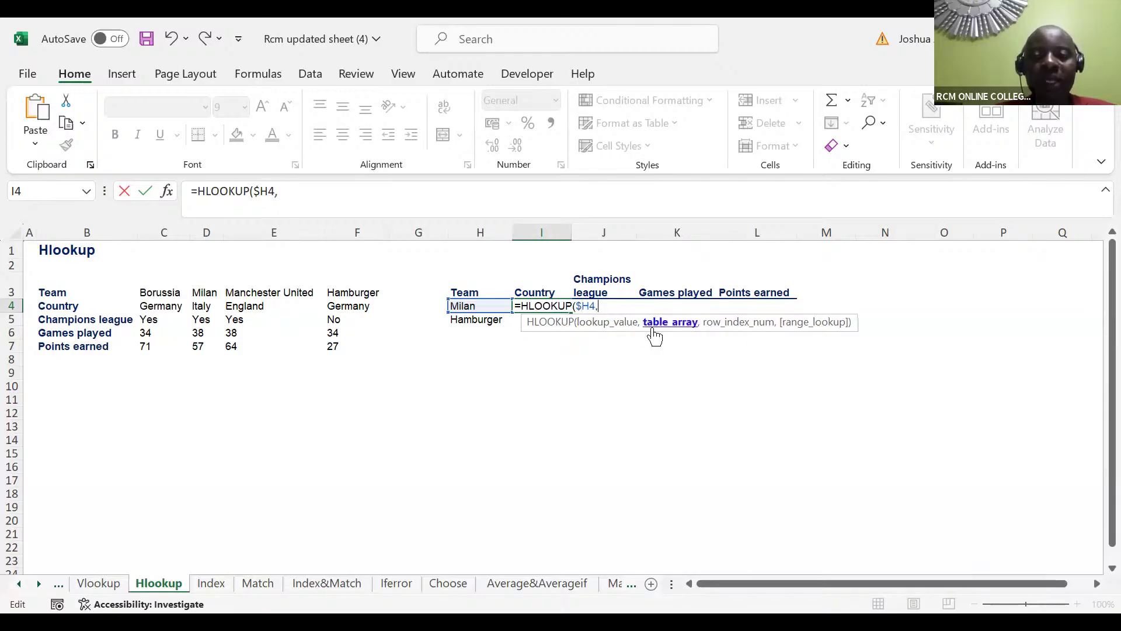
Supply B3:F7 as the absolute table array $B$3:$F$7 and begin a curly-brace array for the row index argument.
click(48, 293)
drag(48, 293, 179, 305)
drag(267, 340, 328, 350)
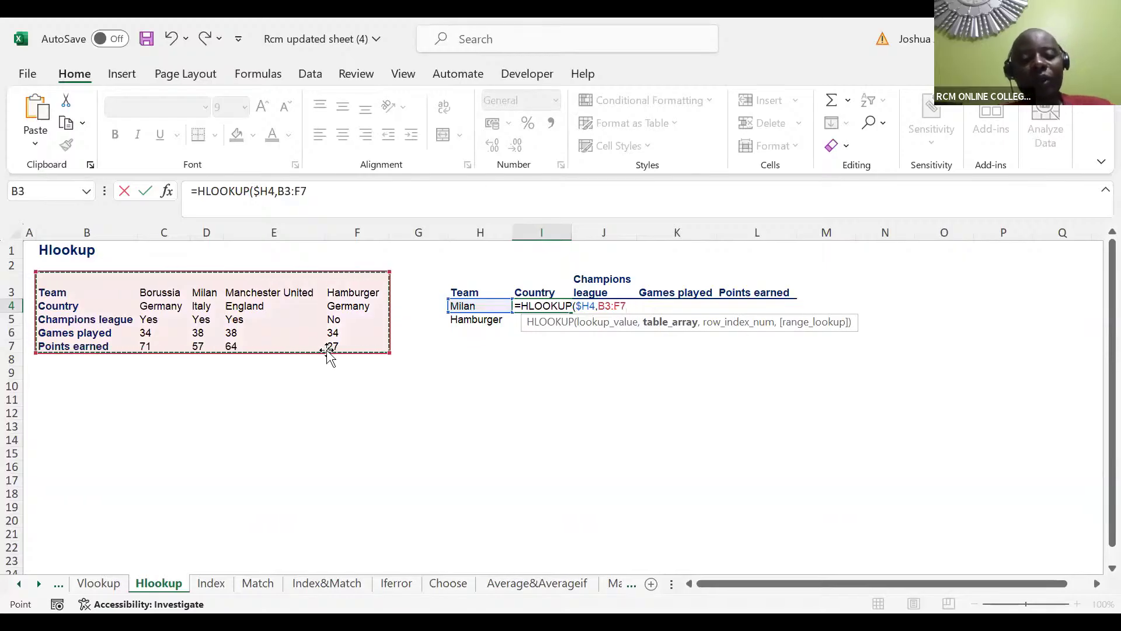
key(F4)
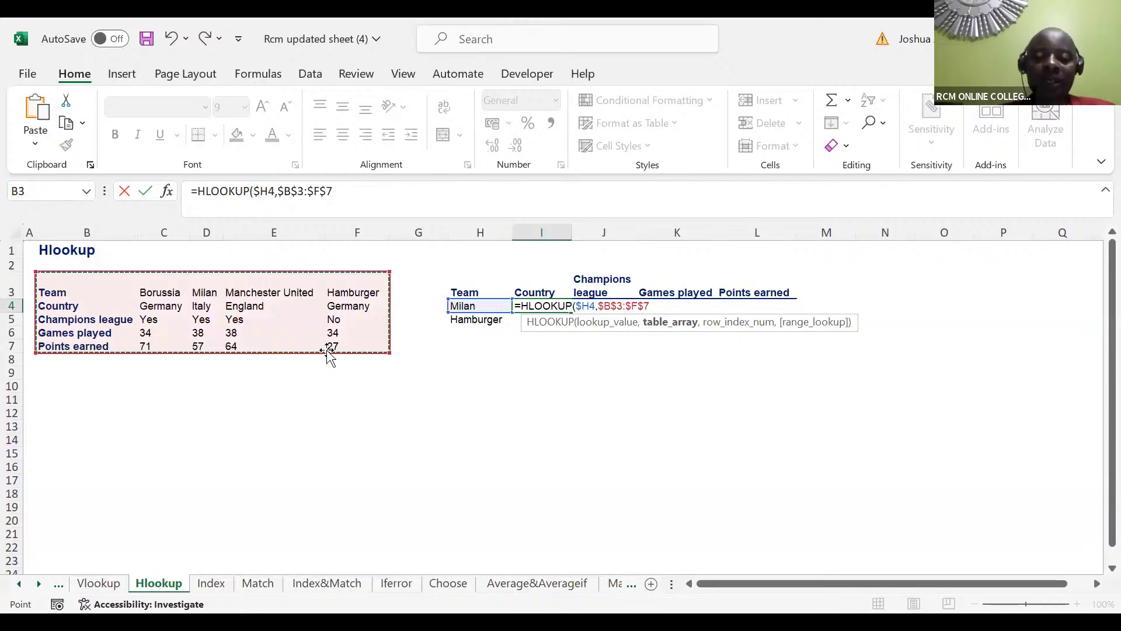
text(,{)
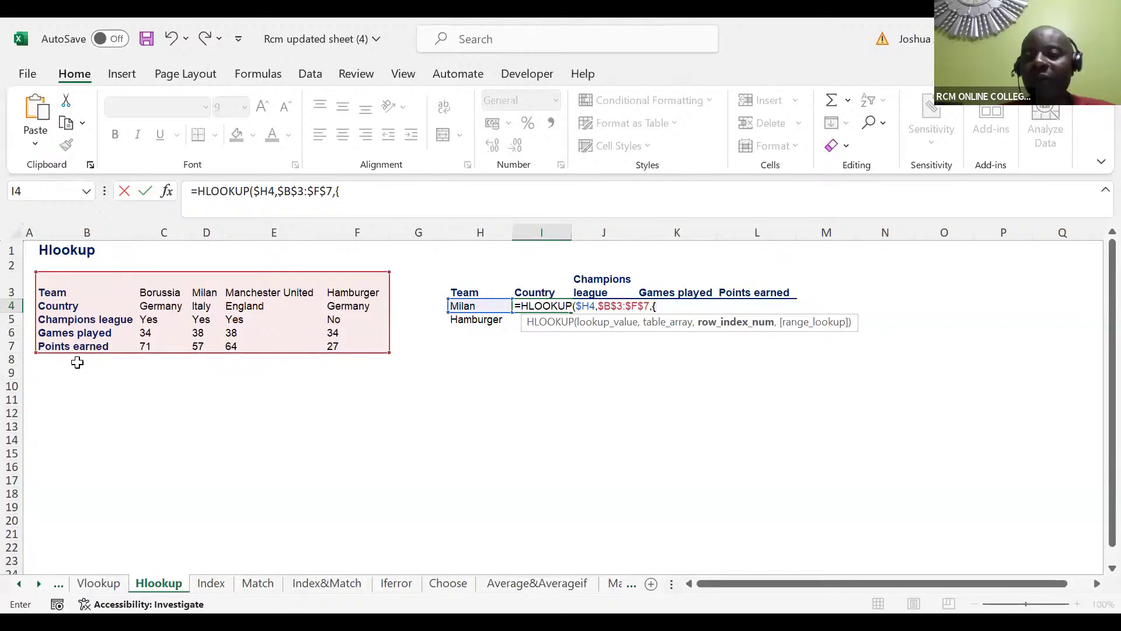
Complete the HLOOKUP in I4 with the row index array {2,3,4,5} and exact match 0.
text(2)
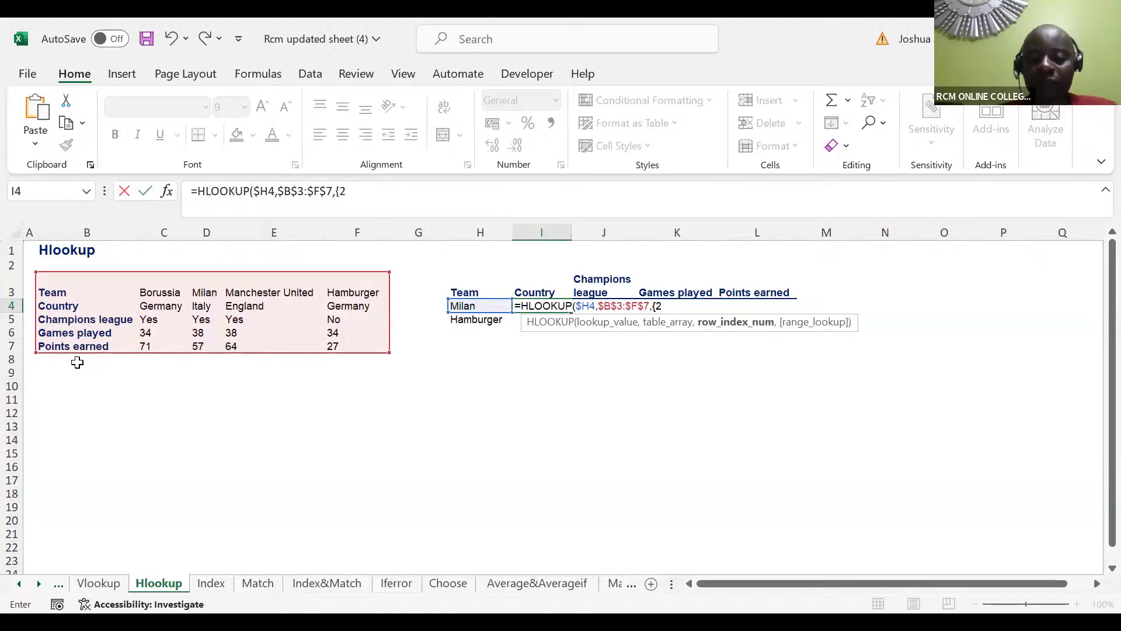
text(,3,)
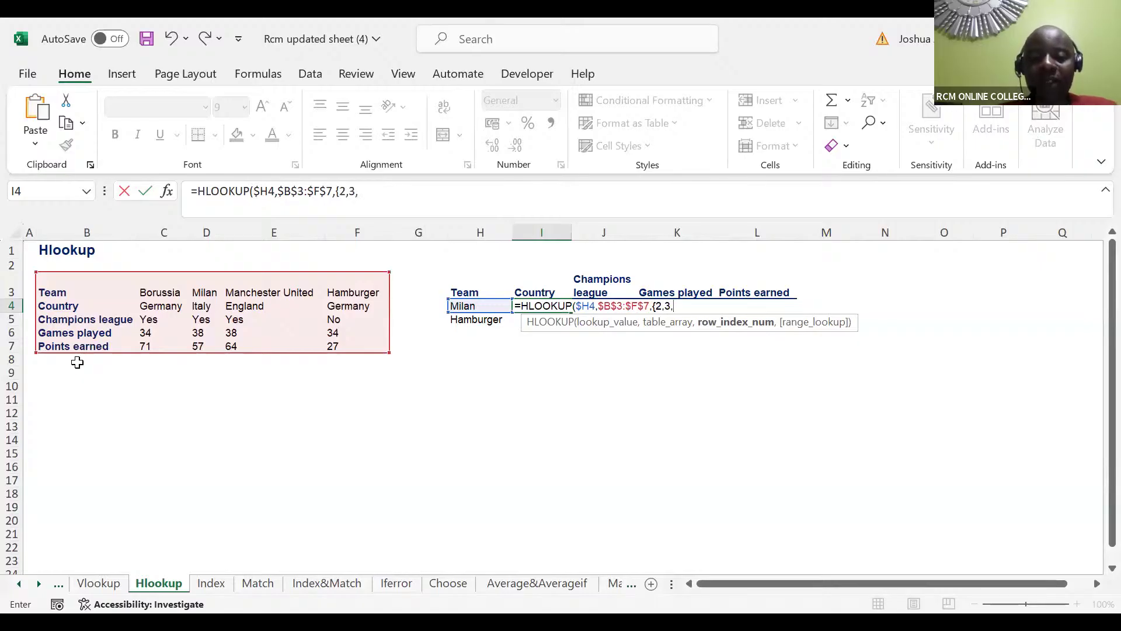
text(4,5)
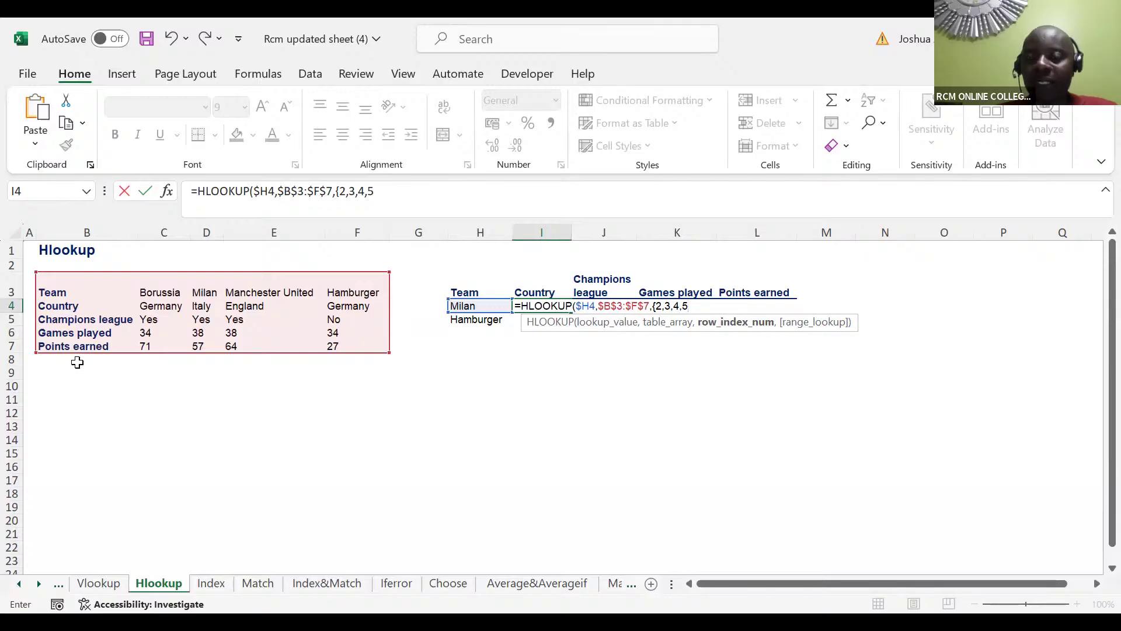
text(})
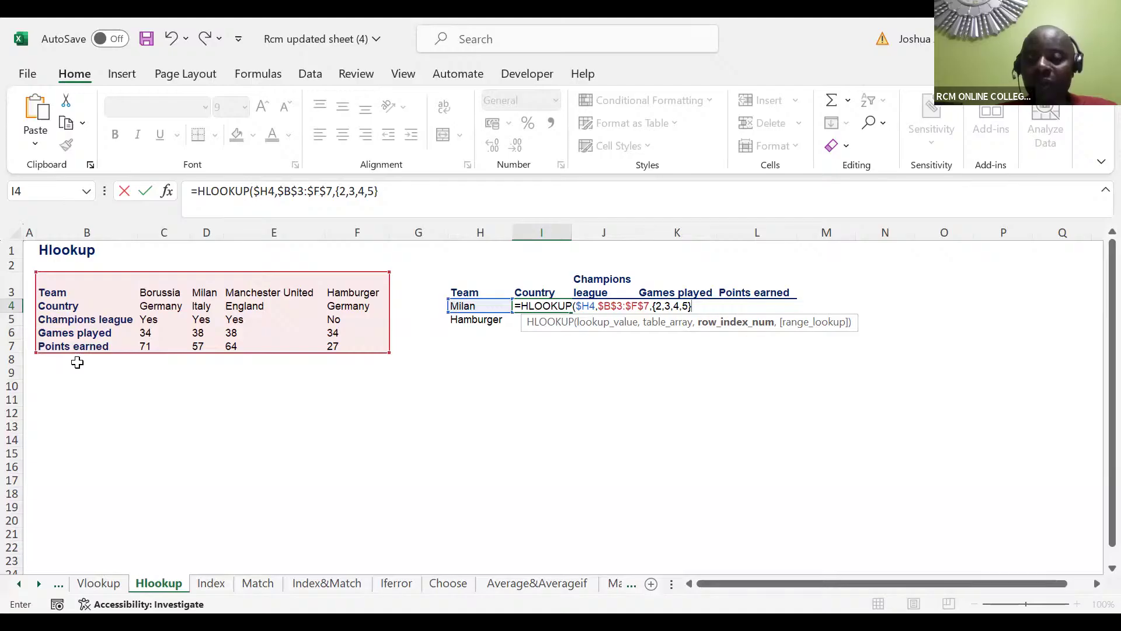
text(,)
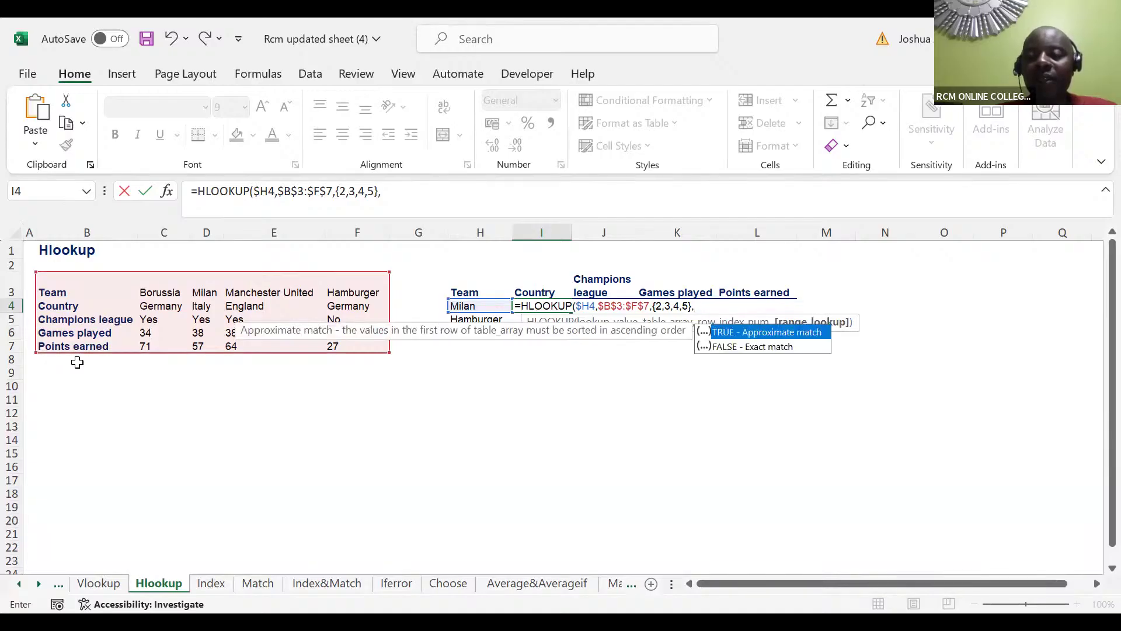
text(0)
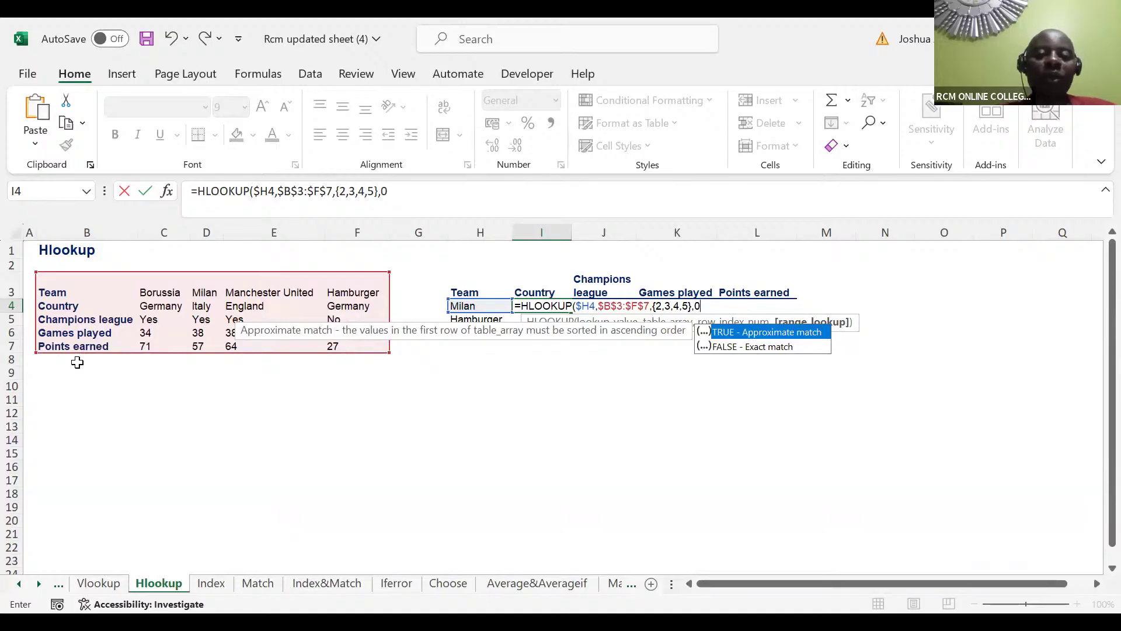
text())
key(Return)
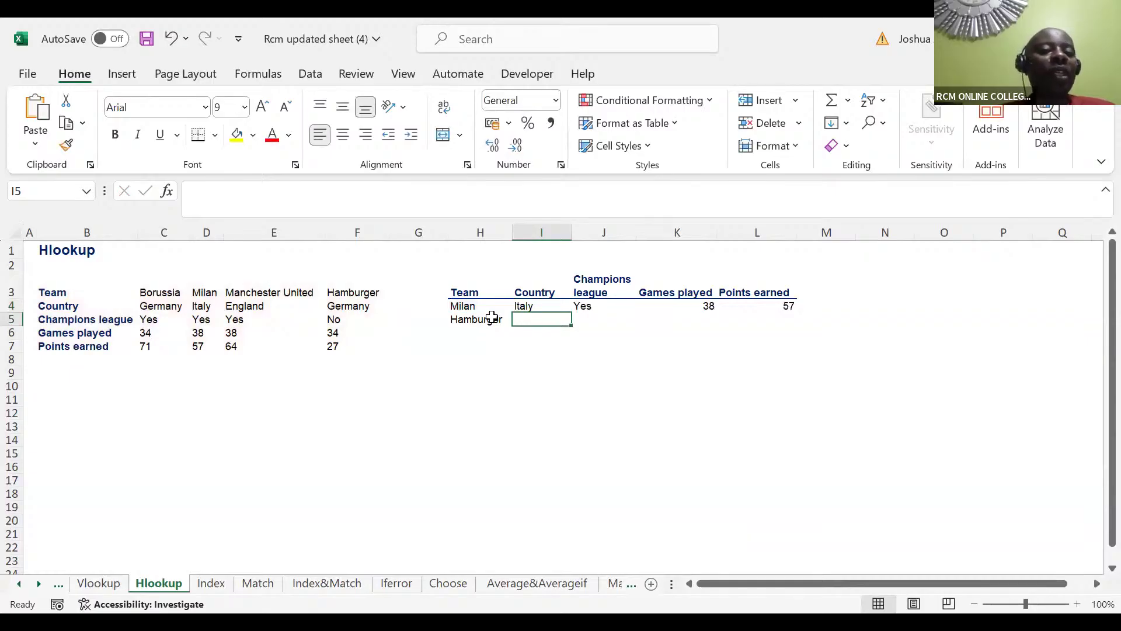
Copy the HLOOKUP formula from I4 down to I5 for Hamburger.
click(524, 306)
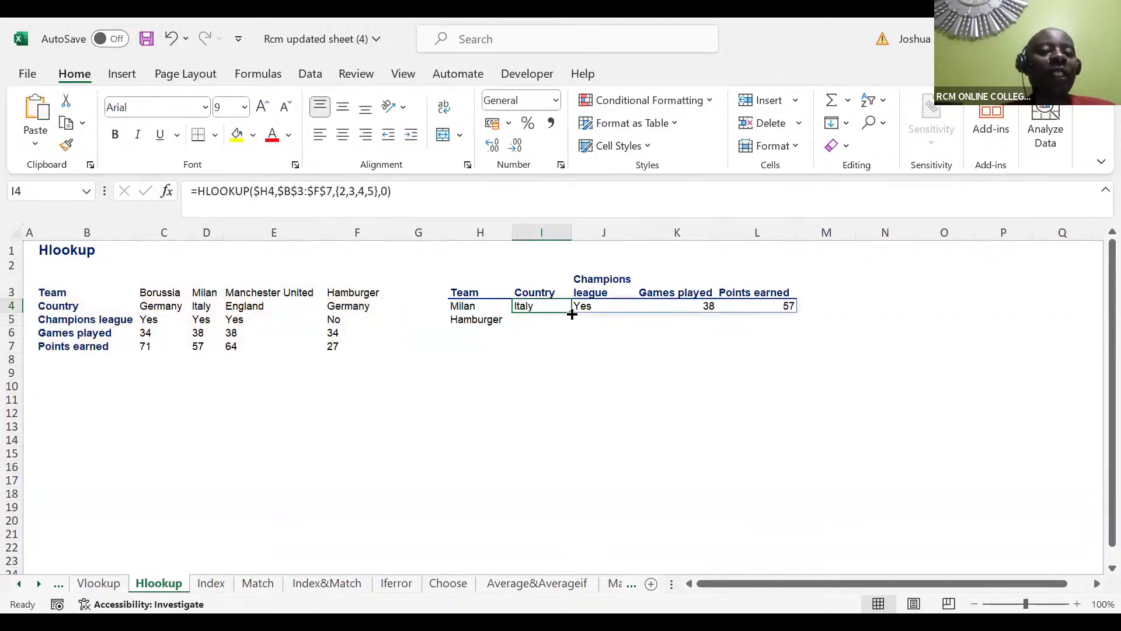
drag(571, 313, 569, 327)
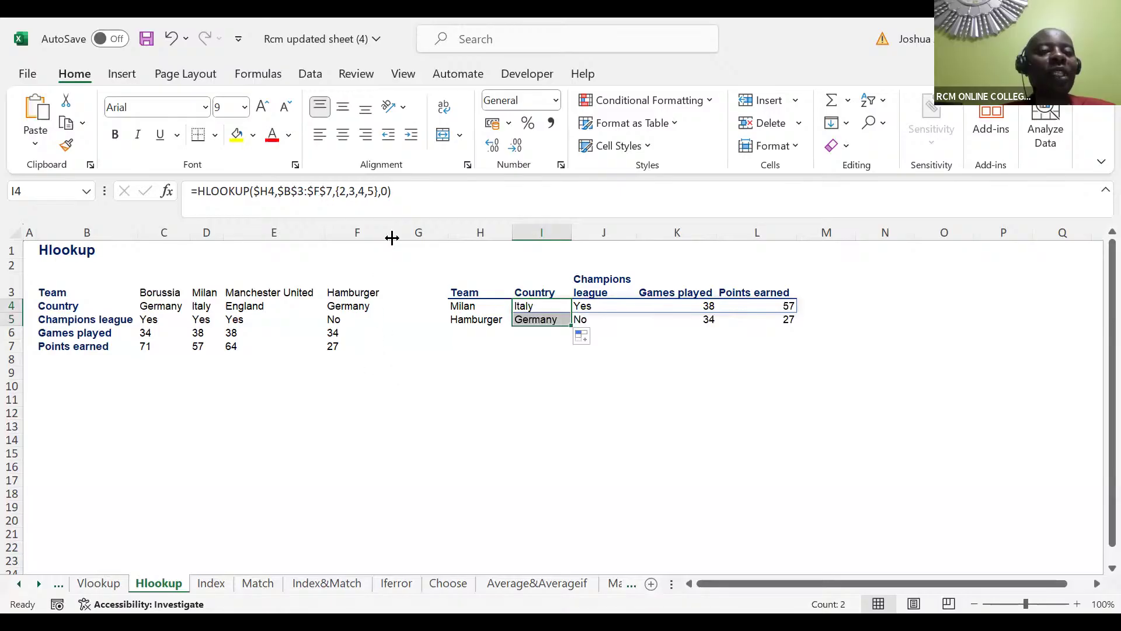
click(407, 89)
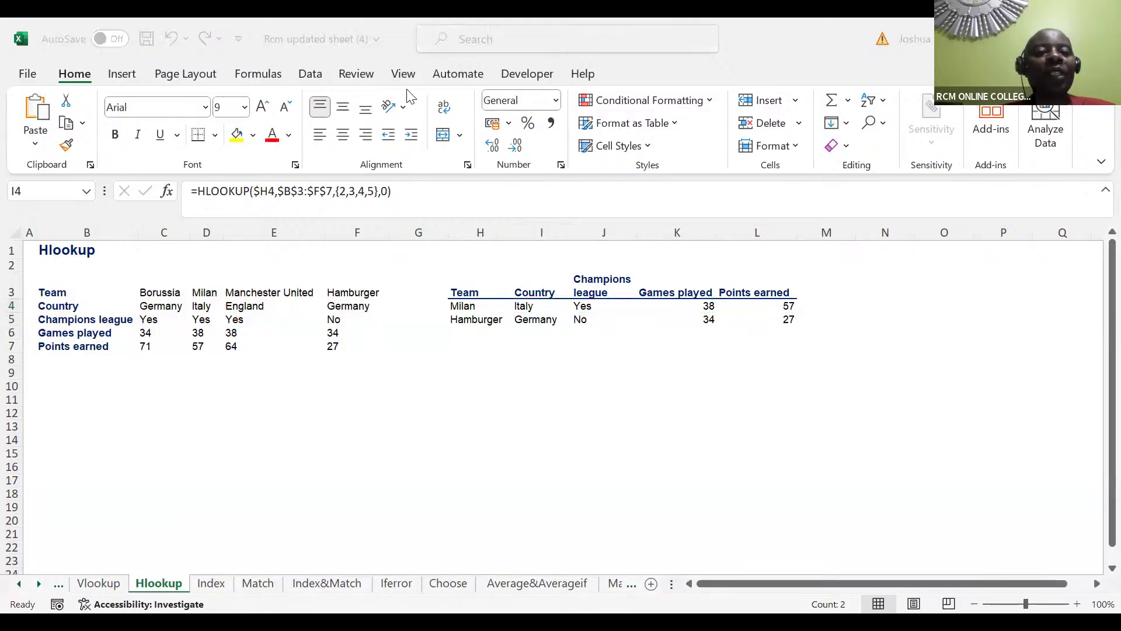
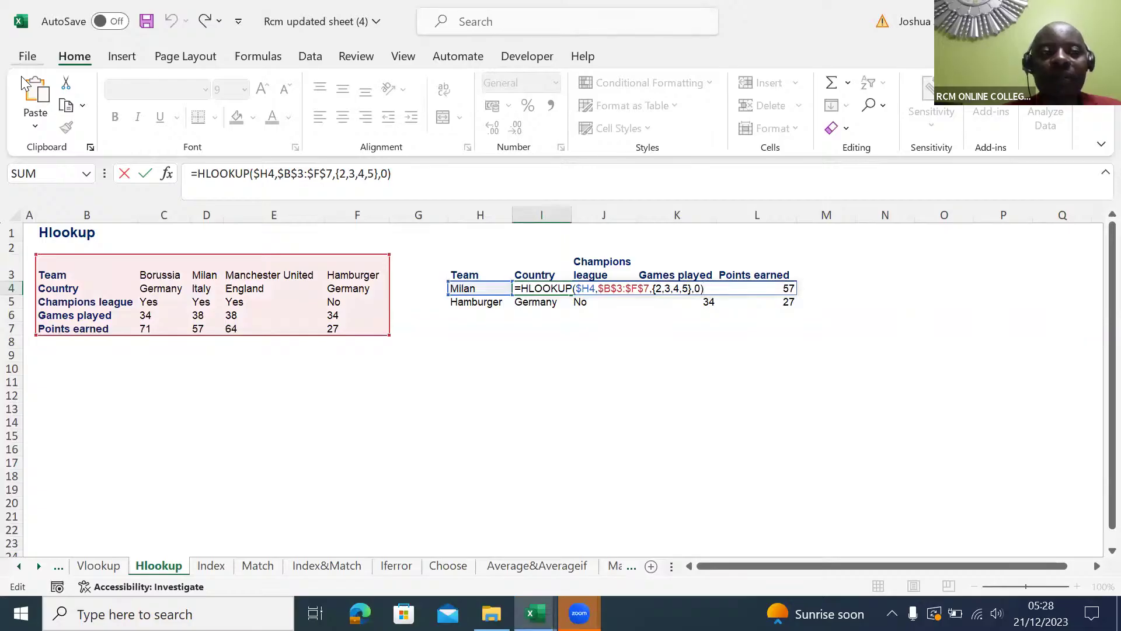
Create a blank workbook and enter the header month in A1 with January below it in A2.
click(27, 56)
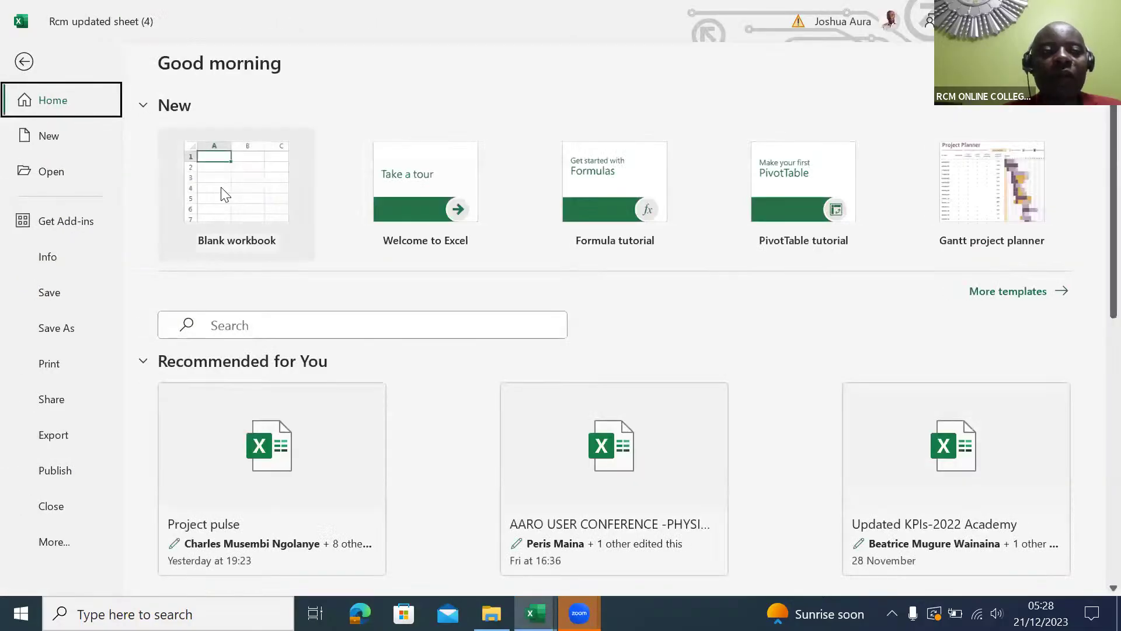
click(224, 187)
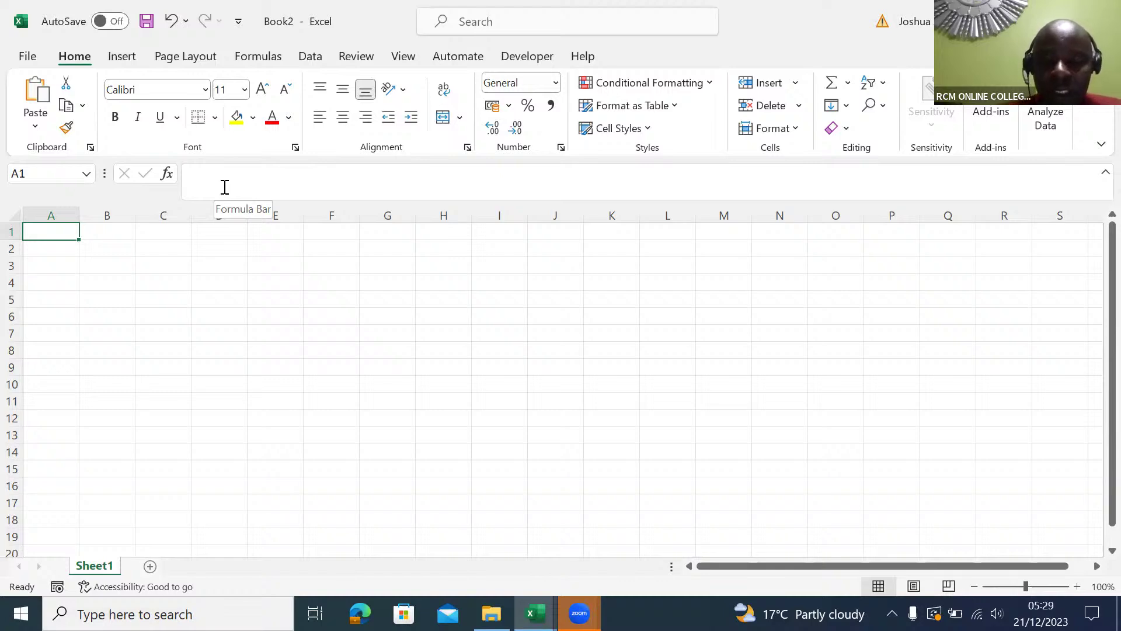
text(month)
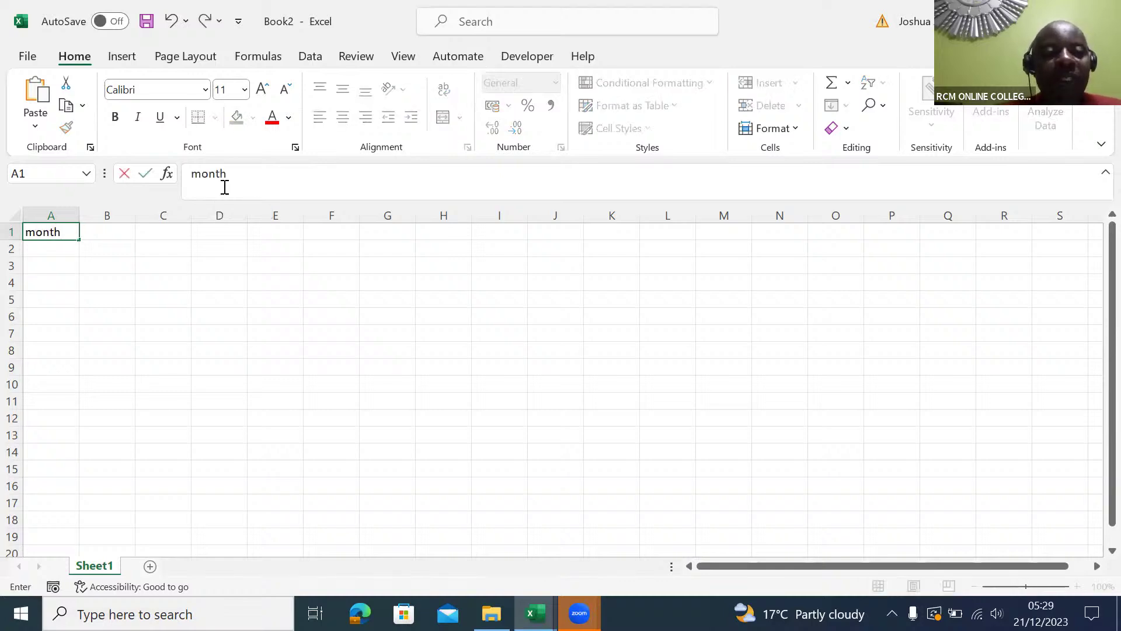
key(Return)
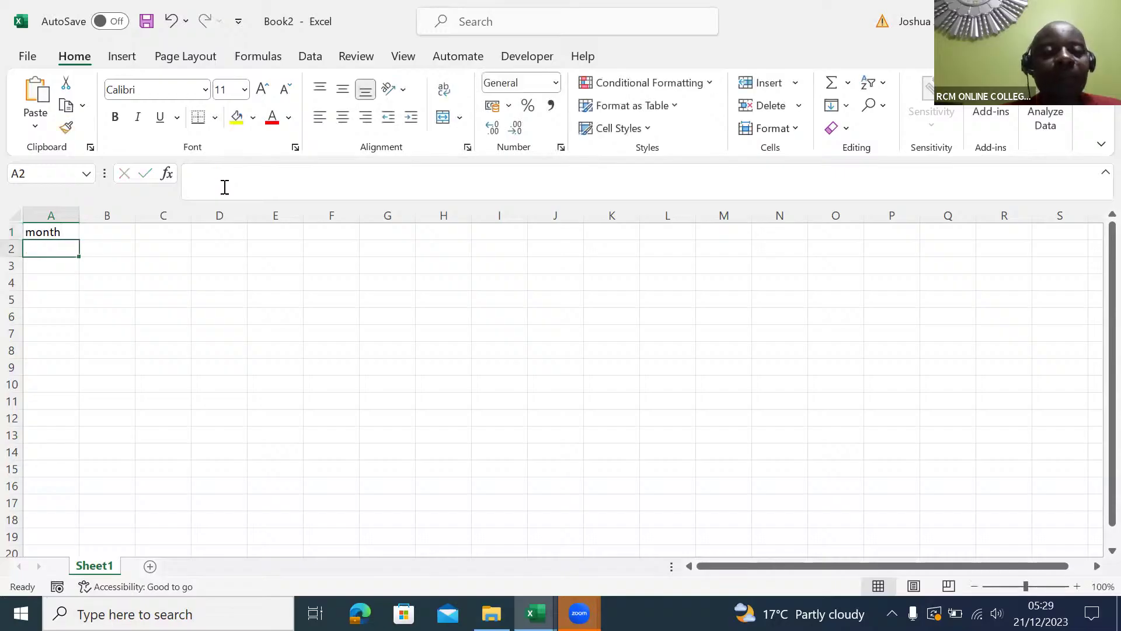
text(Jan)
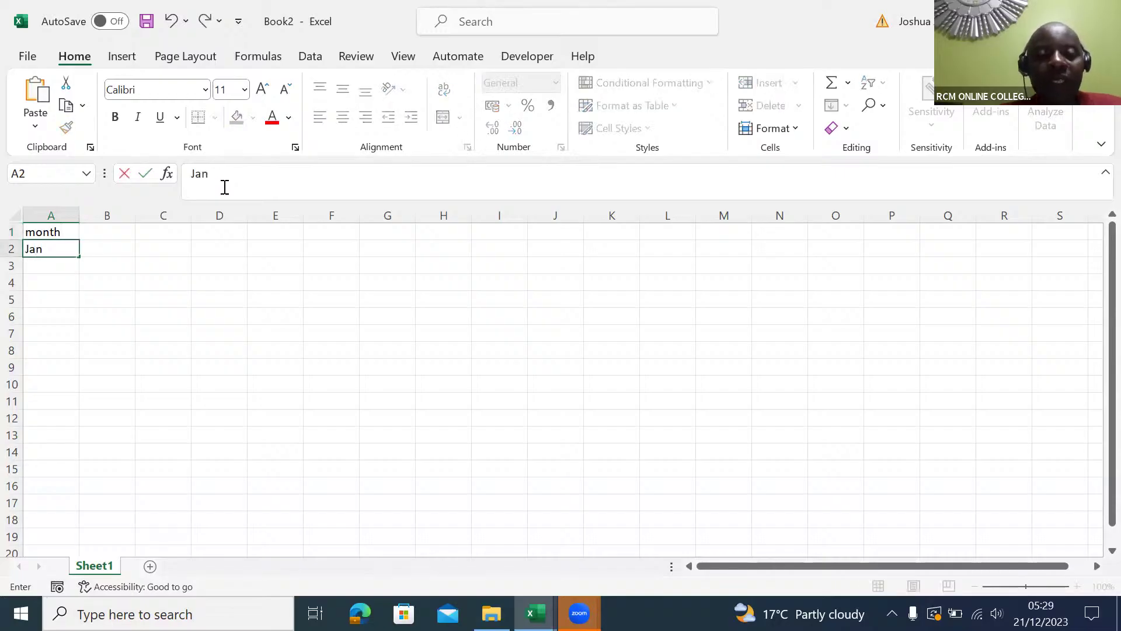
text(uary)
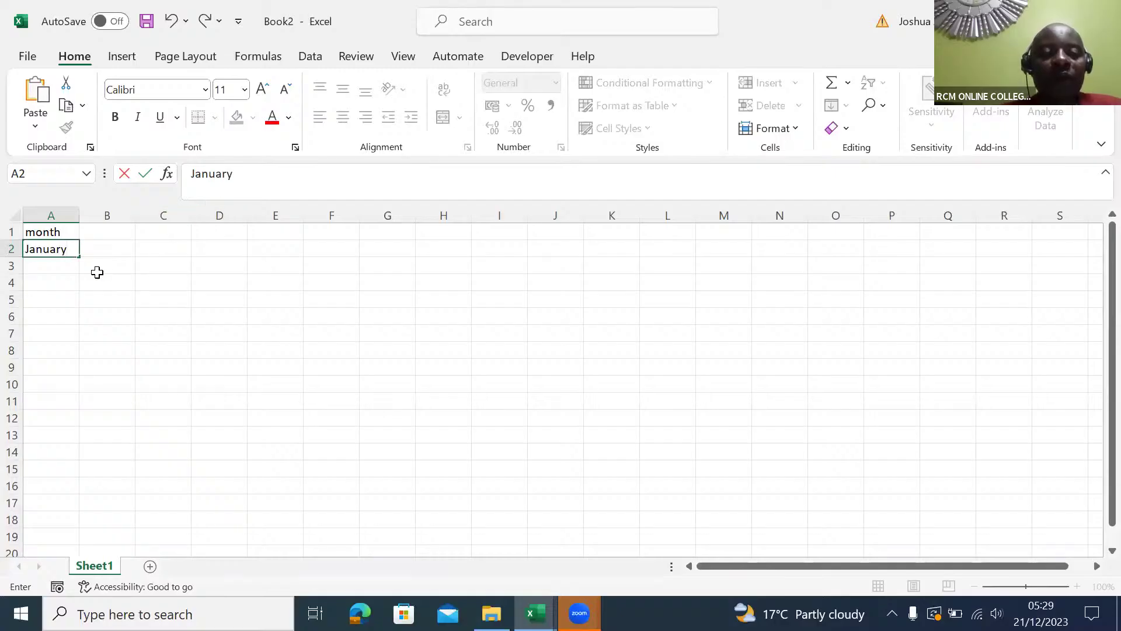
key(ctrl+Return)
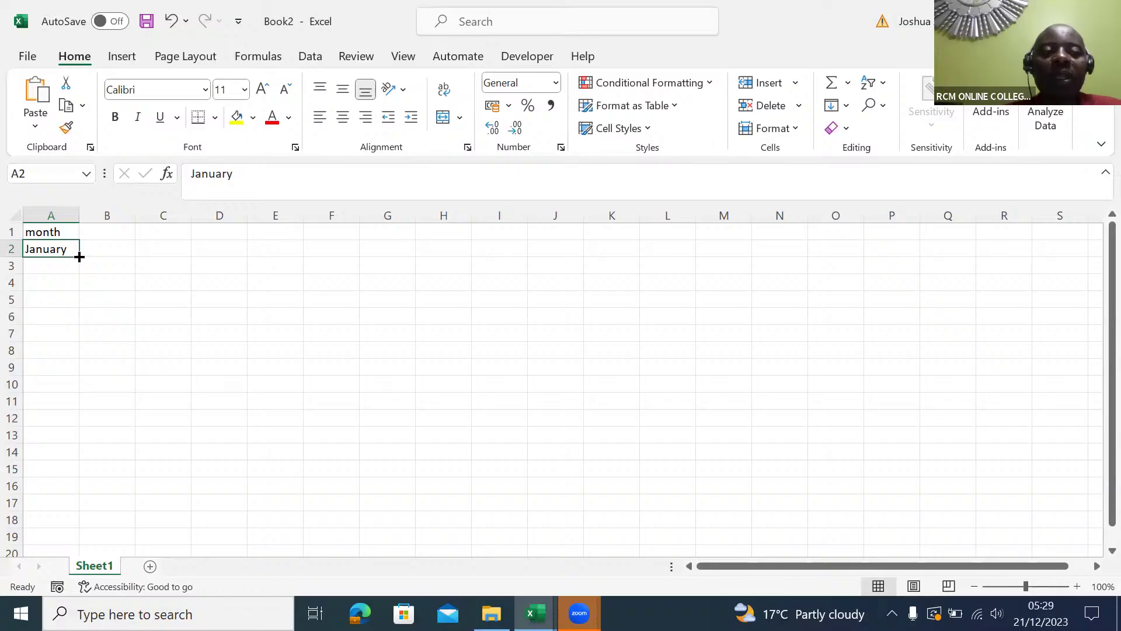
Autofill the months from January in A2 down to A7 and make the header in A1 bold.
drag(80, 257, 79, 346)
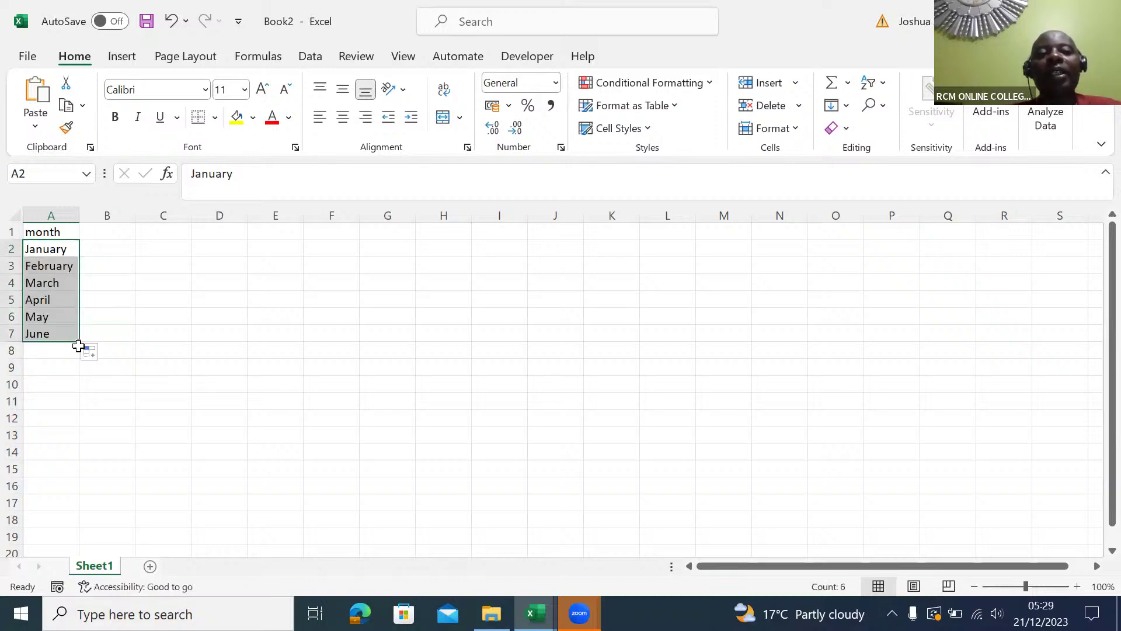
click(48, 234)
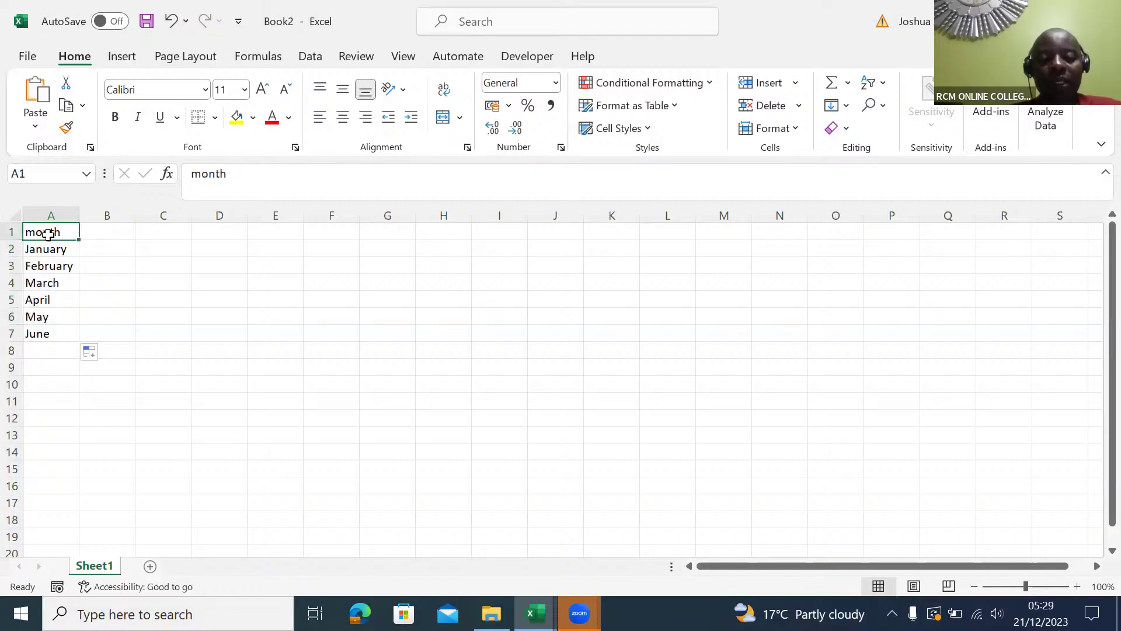
key(ctrl+b)
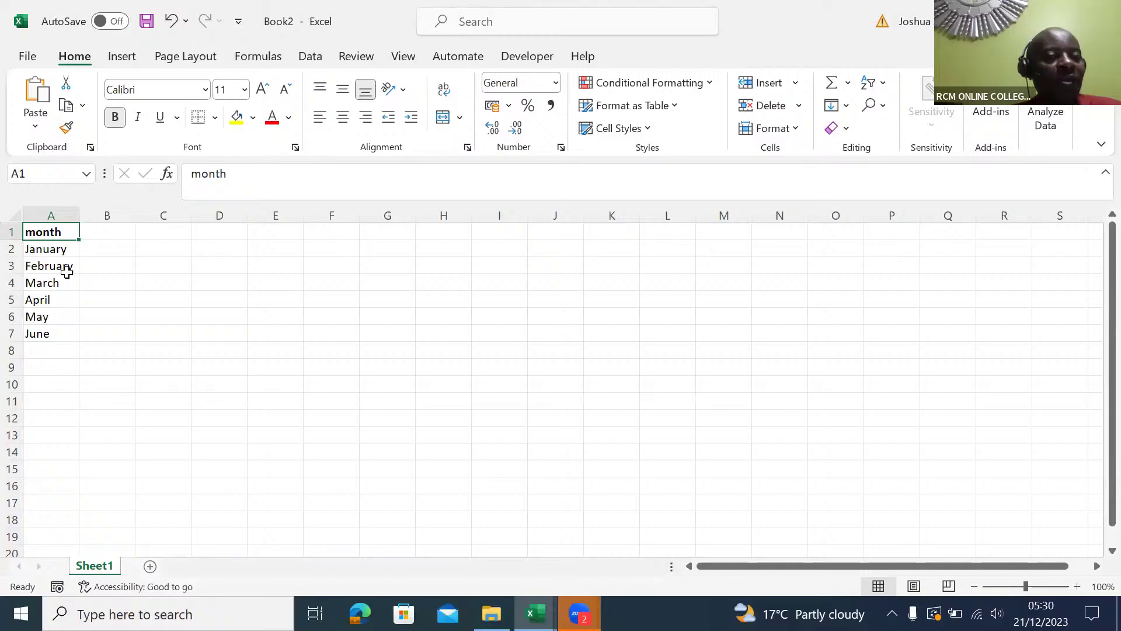
click(413, 75)
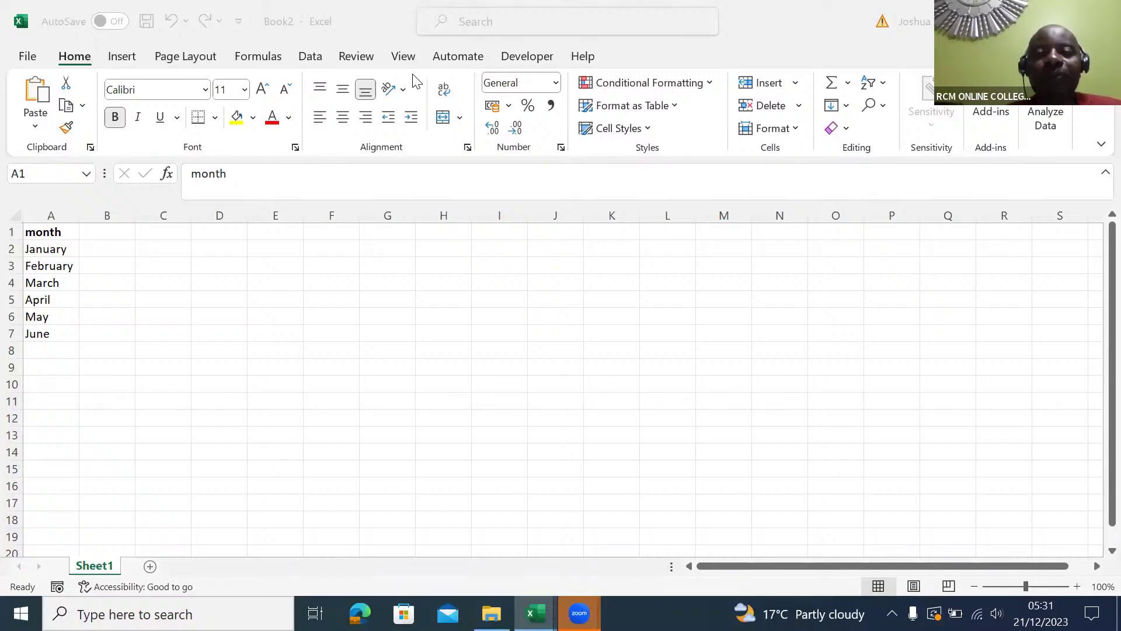
Undo the bold header and the month autofill, leaving only January in A2.
click(271, 274)
click(271, 275)
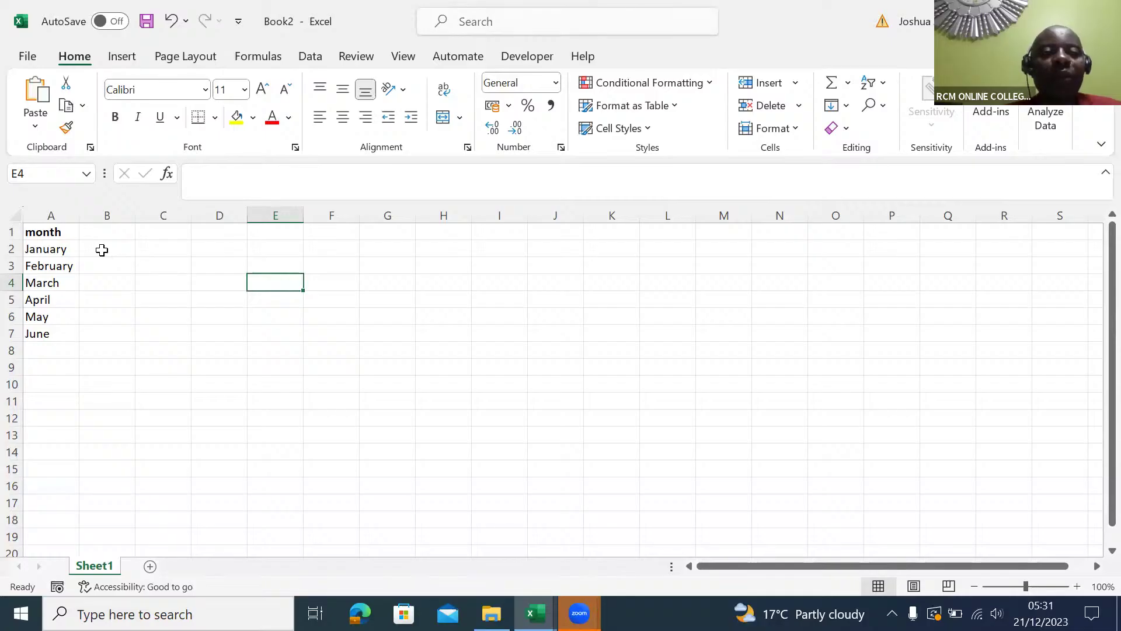
click(47, 251)
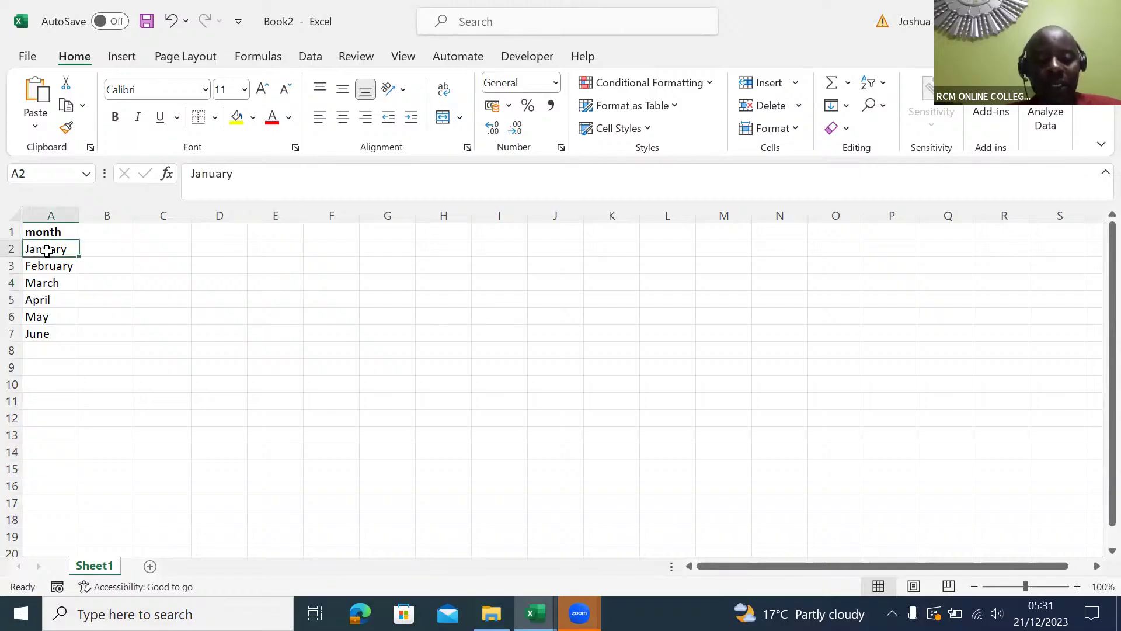
key(ctrl+z)
key(ctrl+z)
key(ctrl+z)
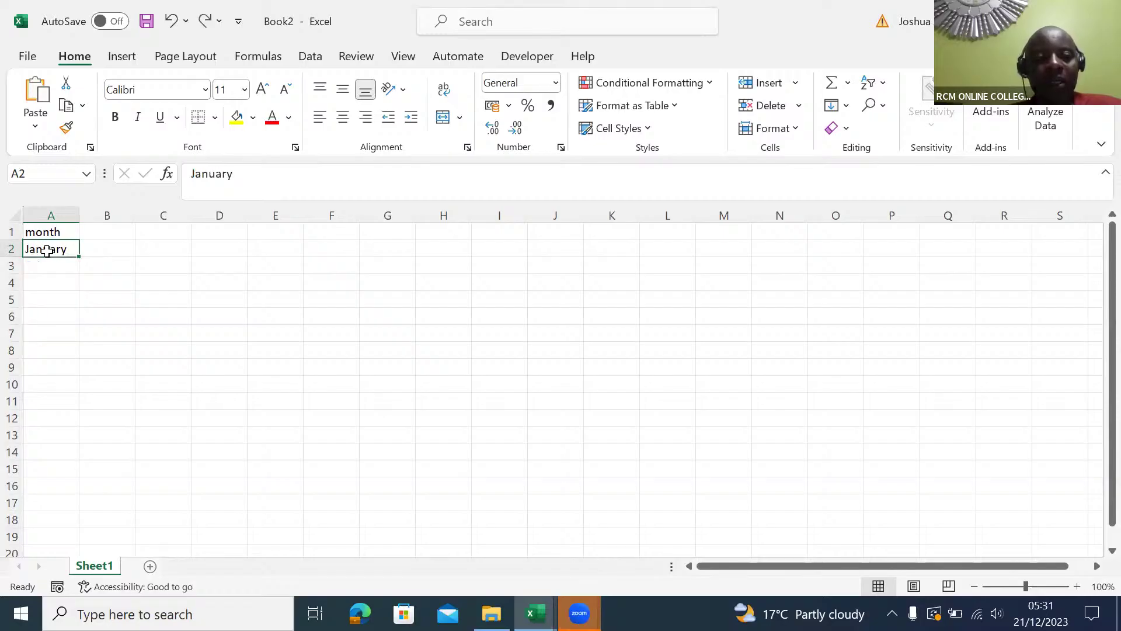
Extend January in A2 as a month series down to June in A7.
click(48, 282)
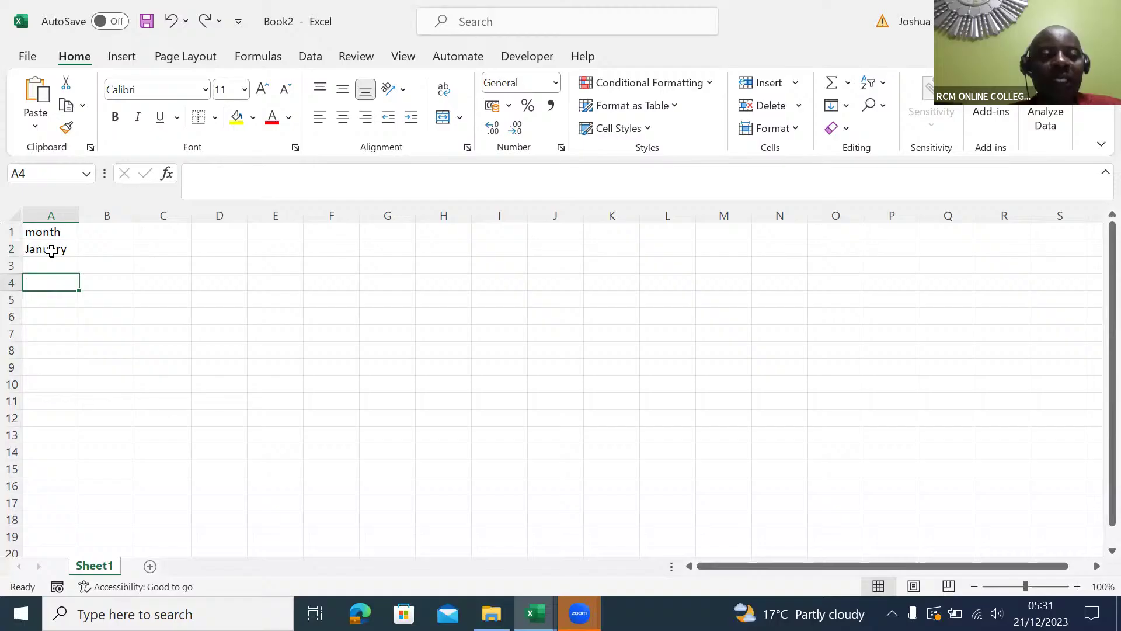
click(51, 250)
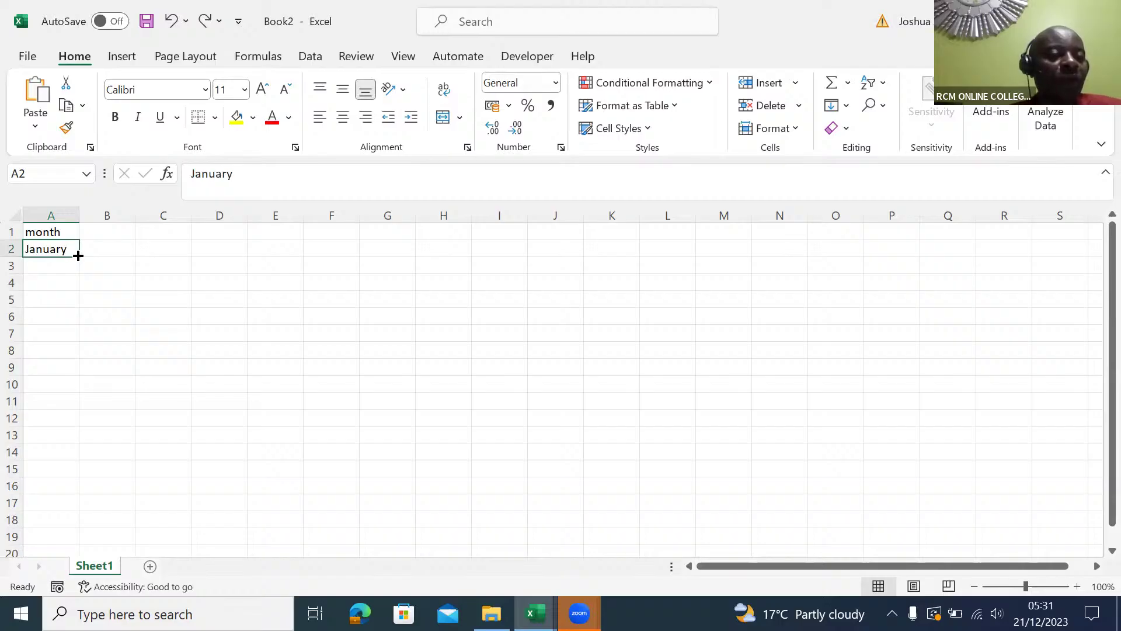
drag(78, 256, 82, 346)
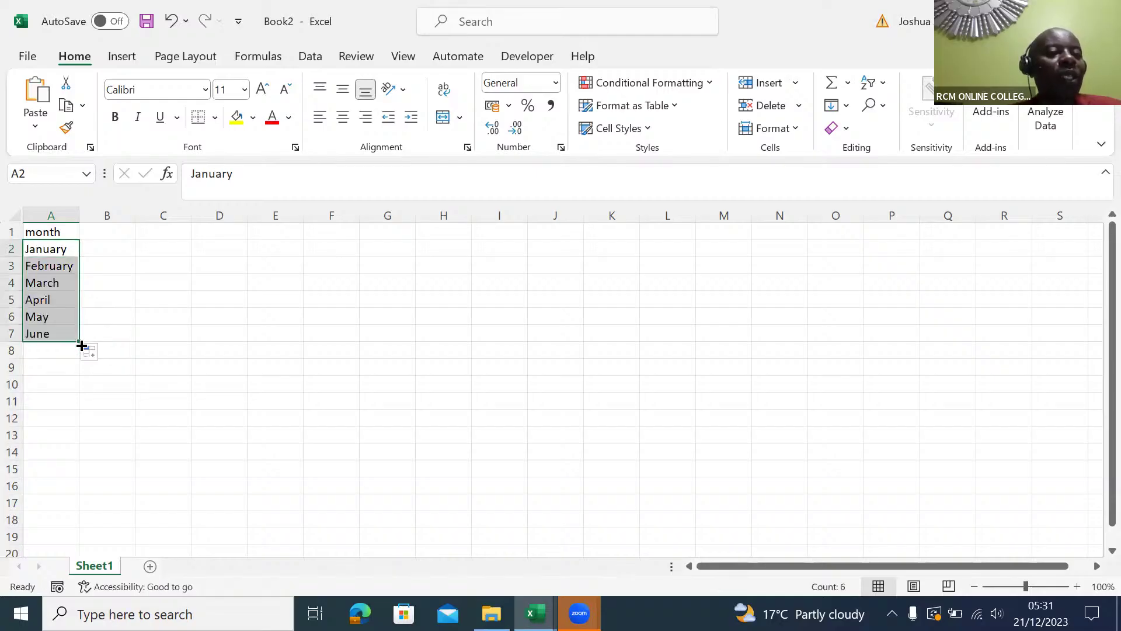
Enter the date 1/1/2024 in D3 and autofill the daily dates down to D19.
click(220, 263)
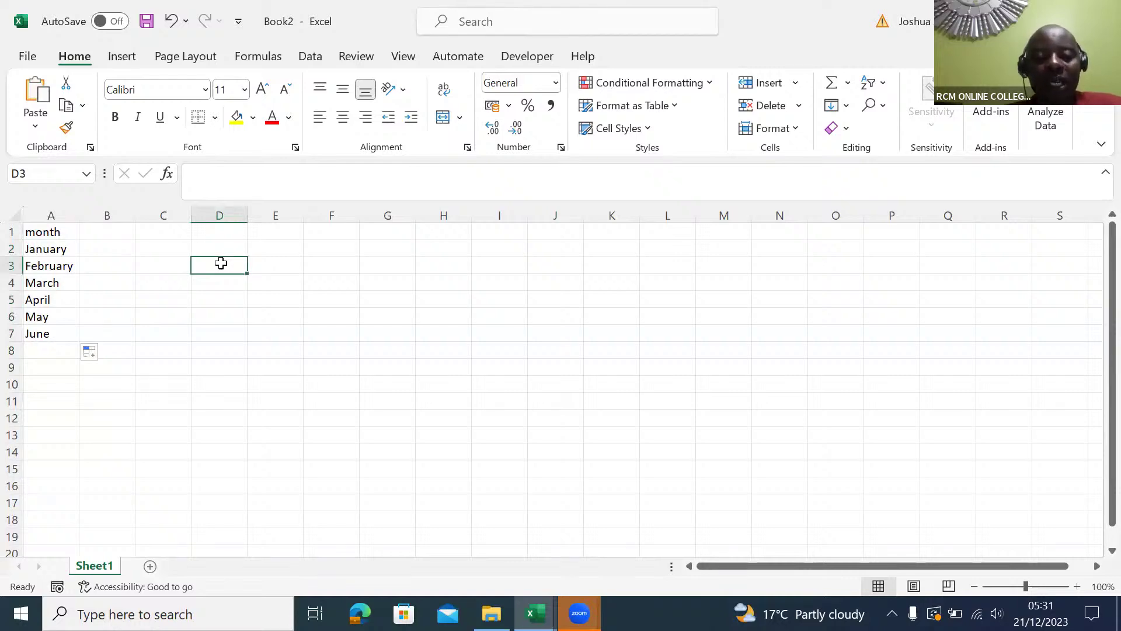
text(1/)
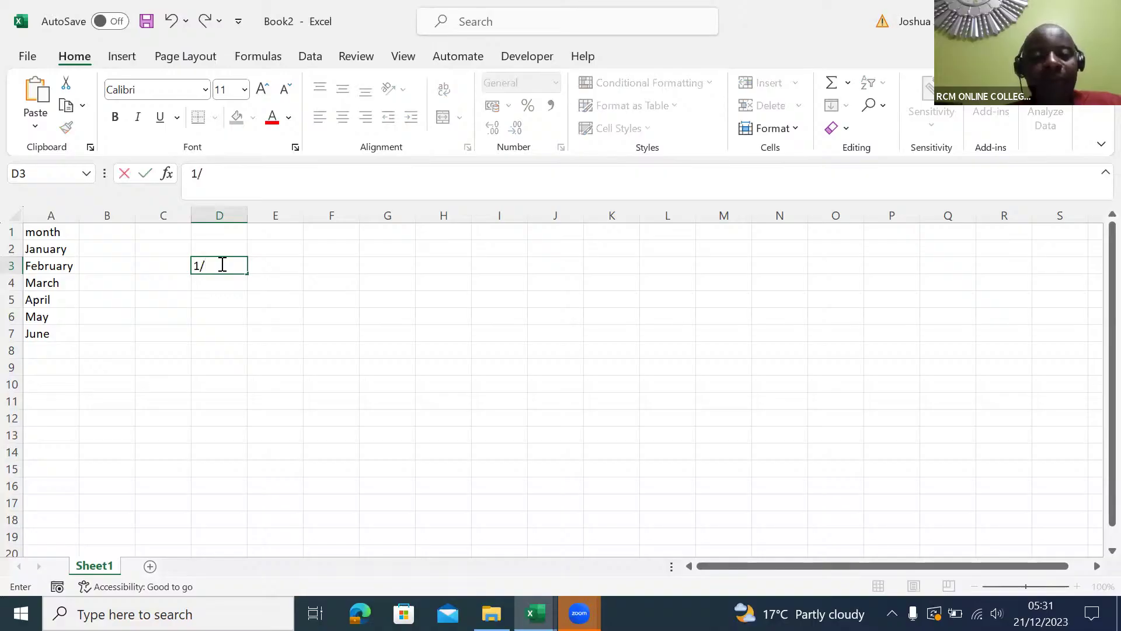
text(1)
text(/)
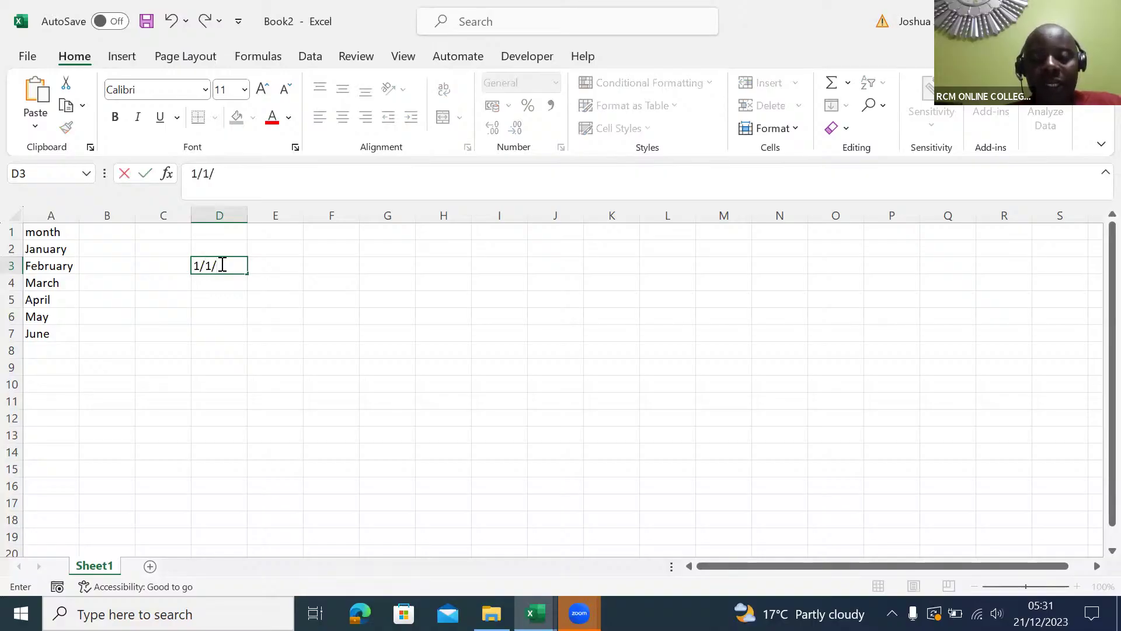
text(2024)
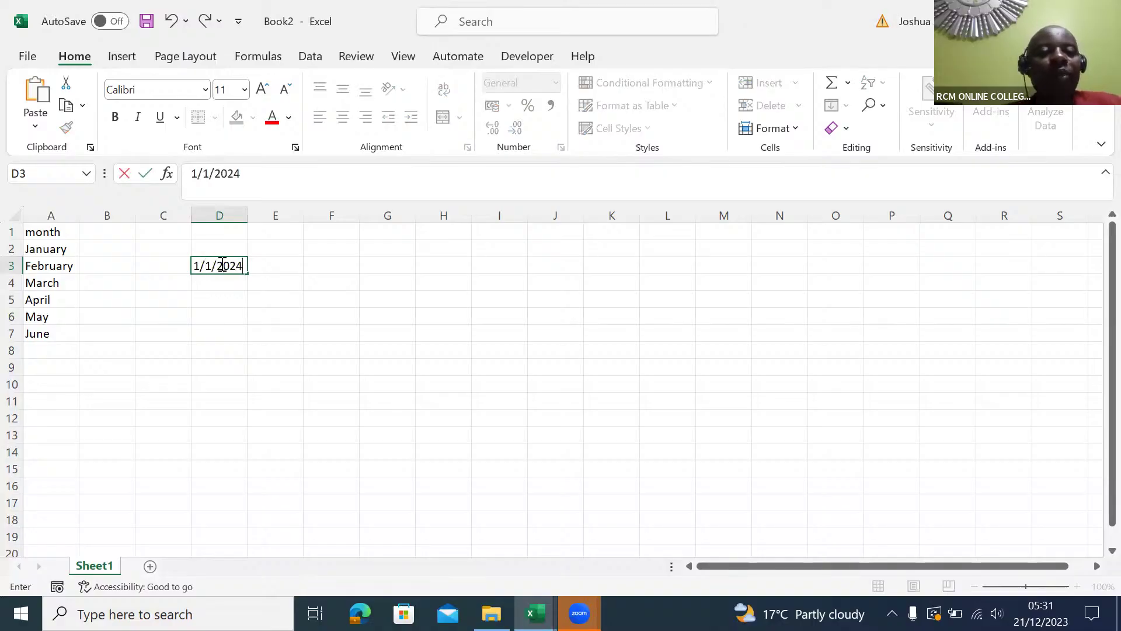
key(ctrl+Return)
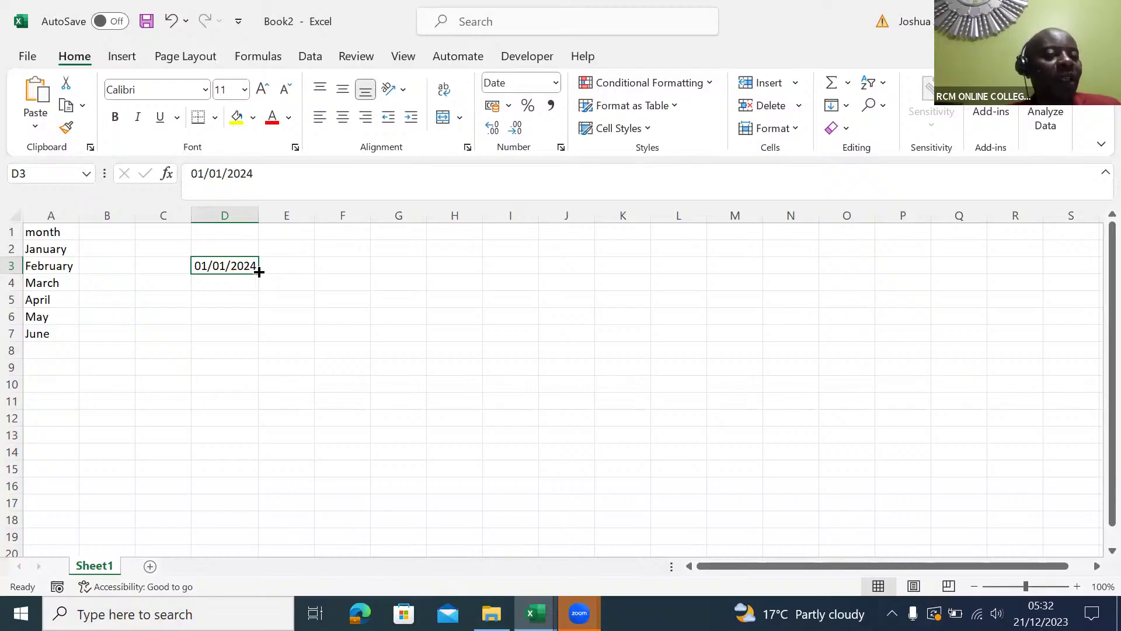
drag(258, 275, 264, 538)
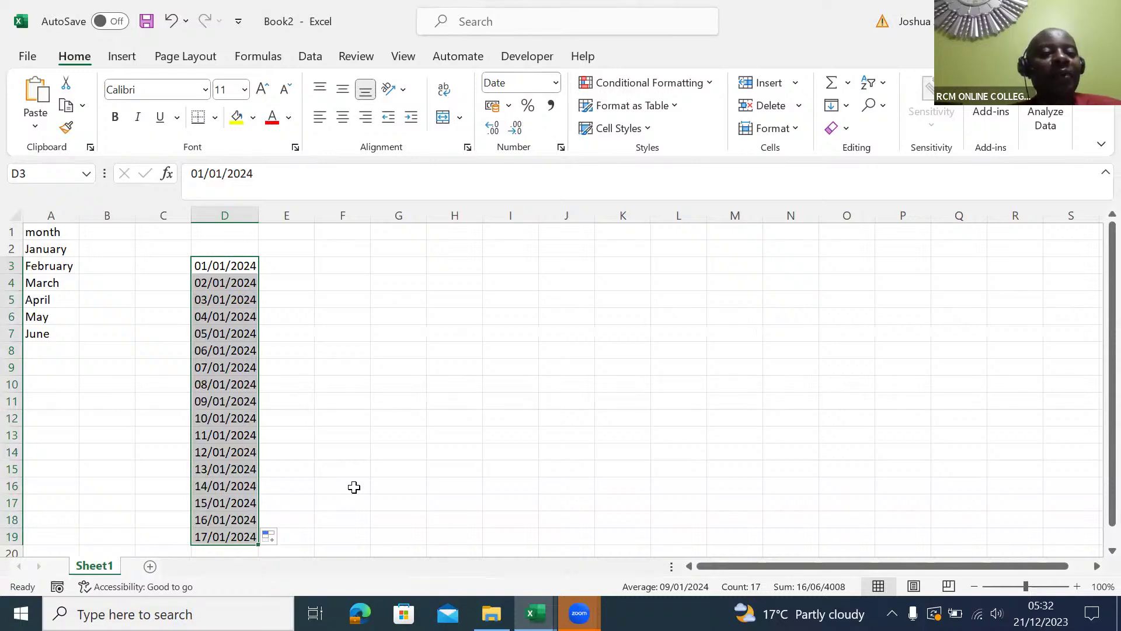
click(335, 265)
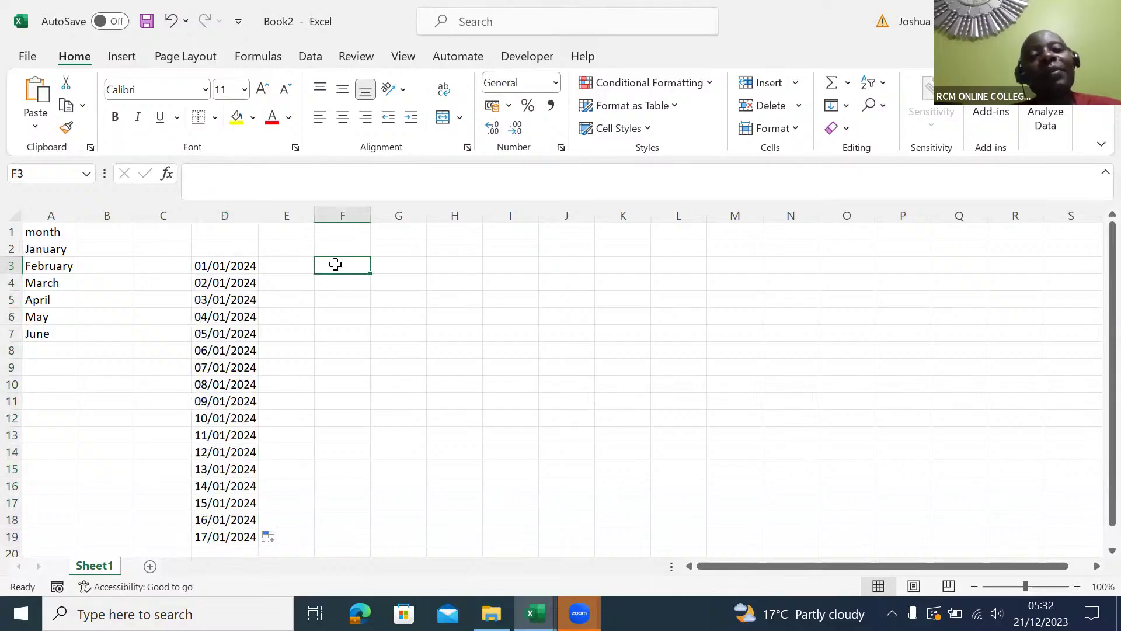
Enter Sunday in F3 and autofill the weekdays down to Saturday in F9.
text(sunday)
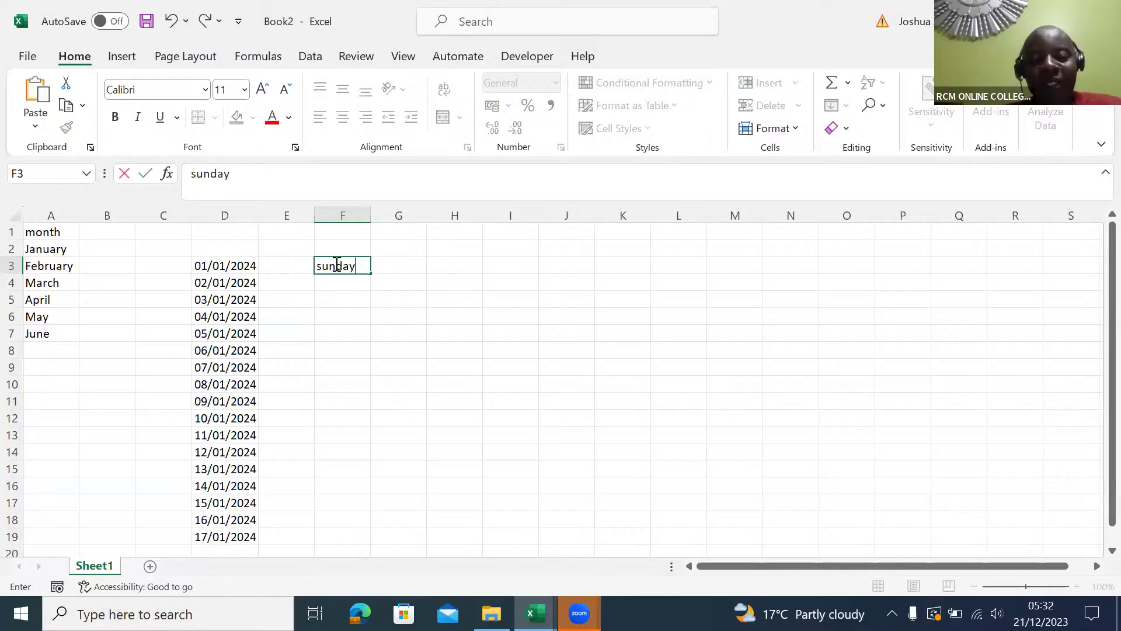
key(Up)
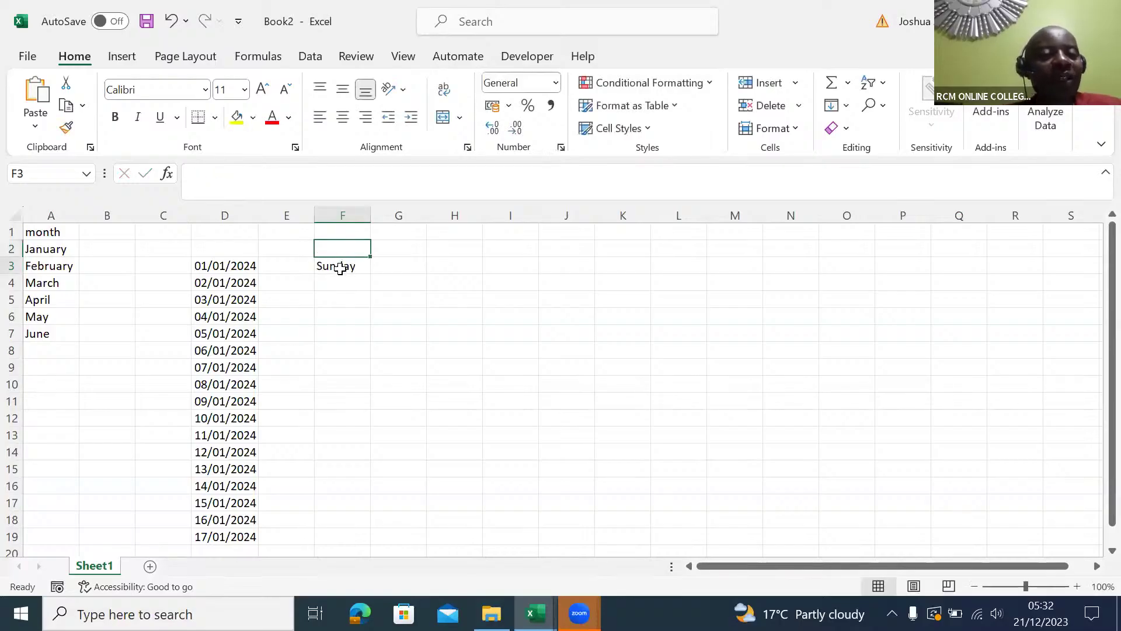
click(339, 268)
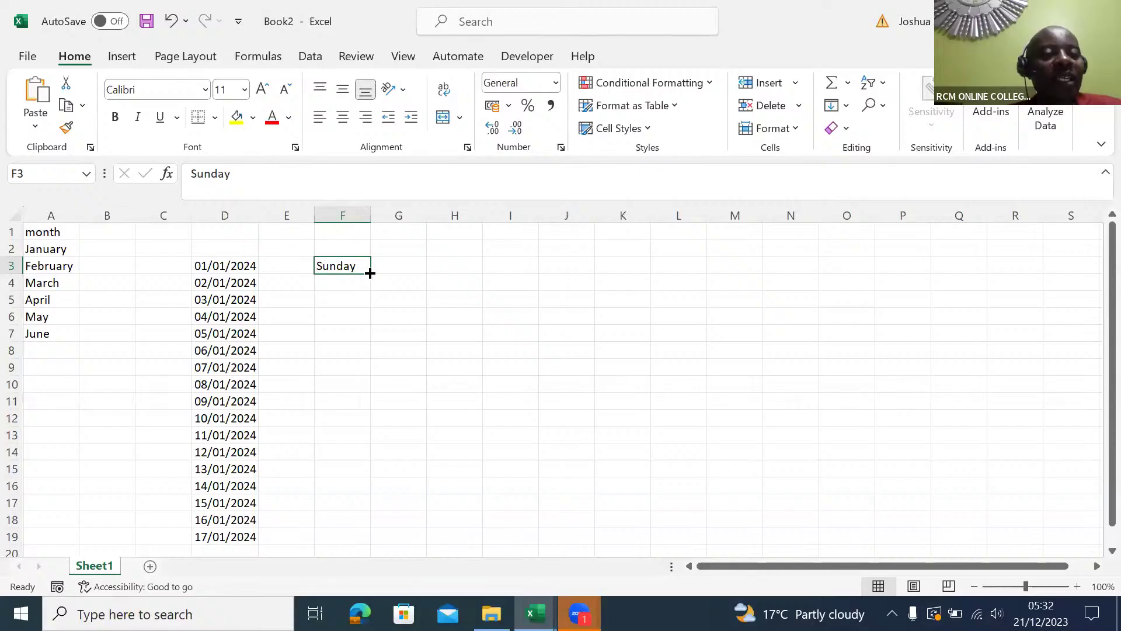
drag(371, 273, 374, 383)
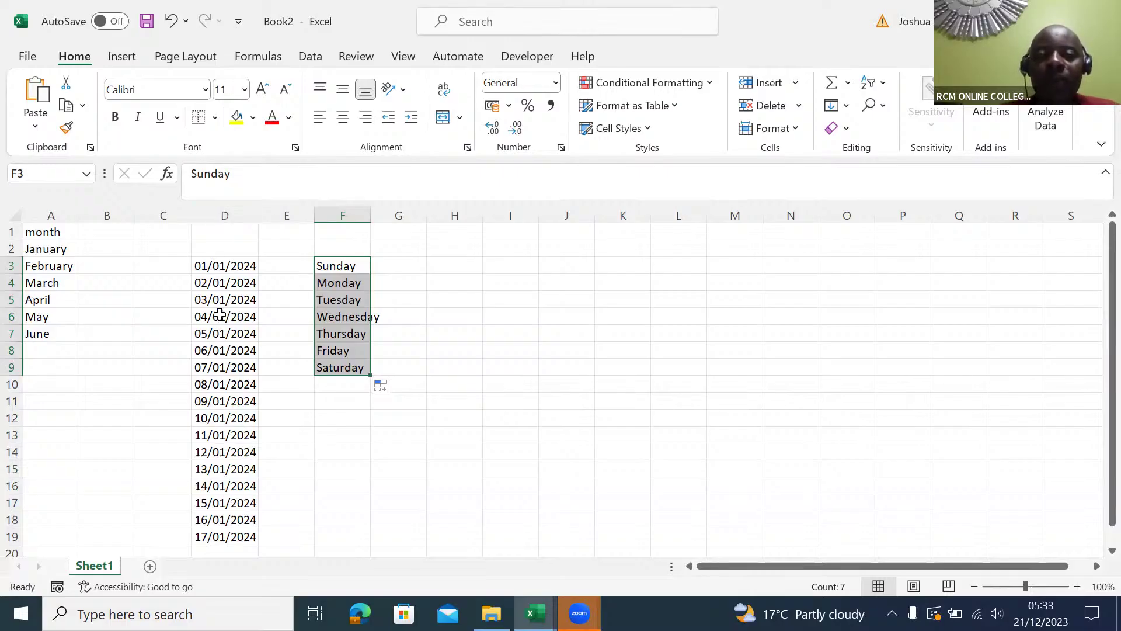
Delete the date column D and clear the weekday names from their column.
click(225, 209)
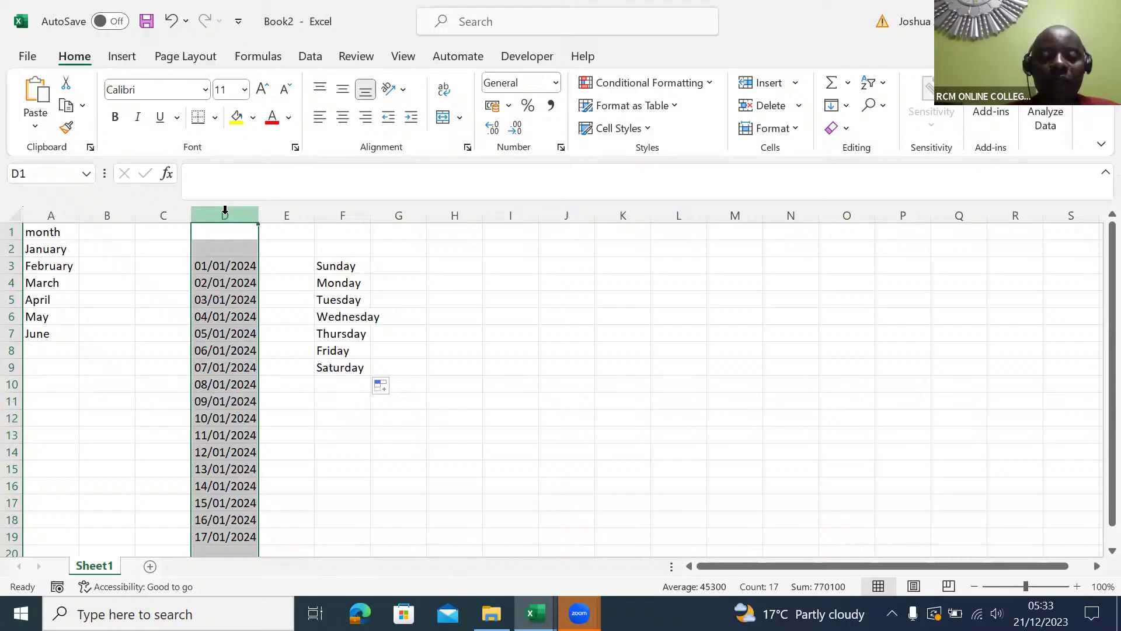
key(ctrl+minus)
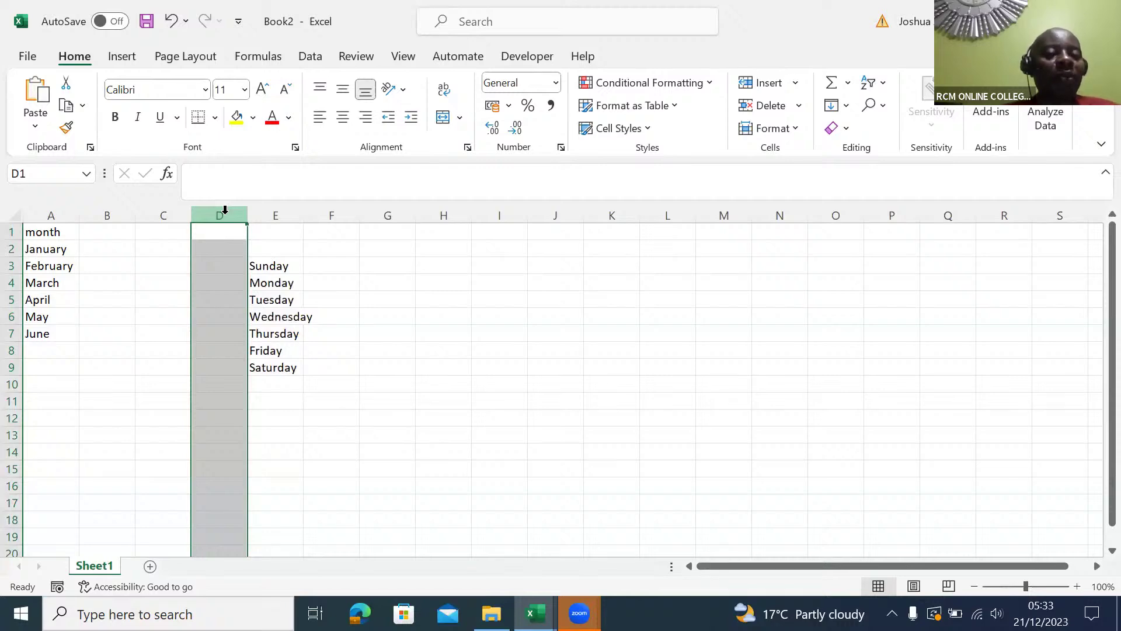
click(275, 213)
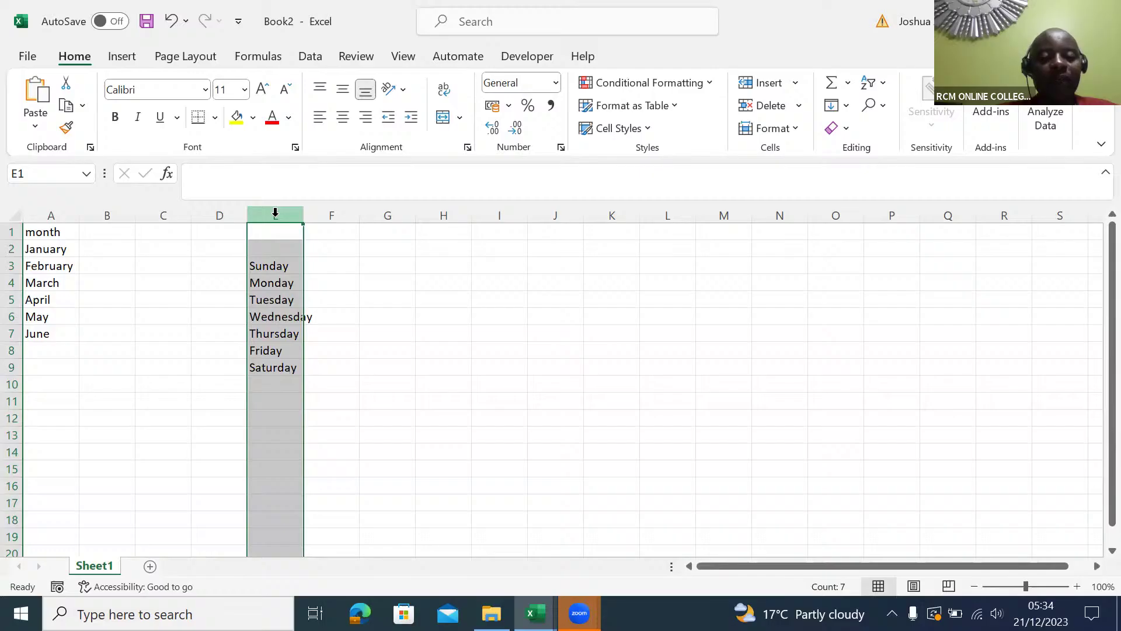
key(Delete)
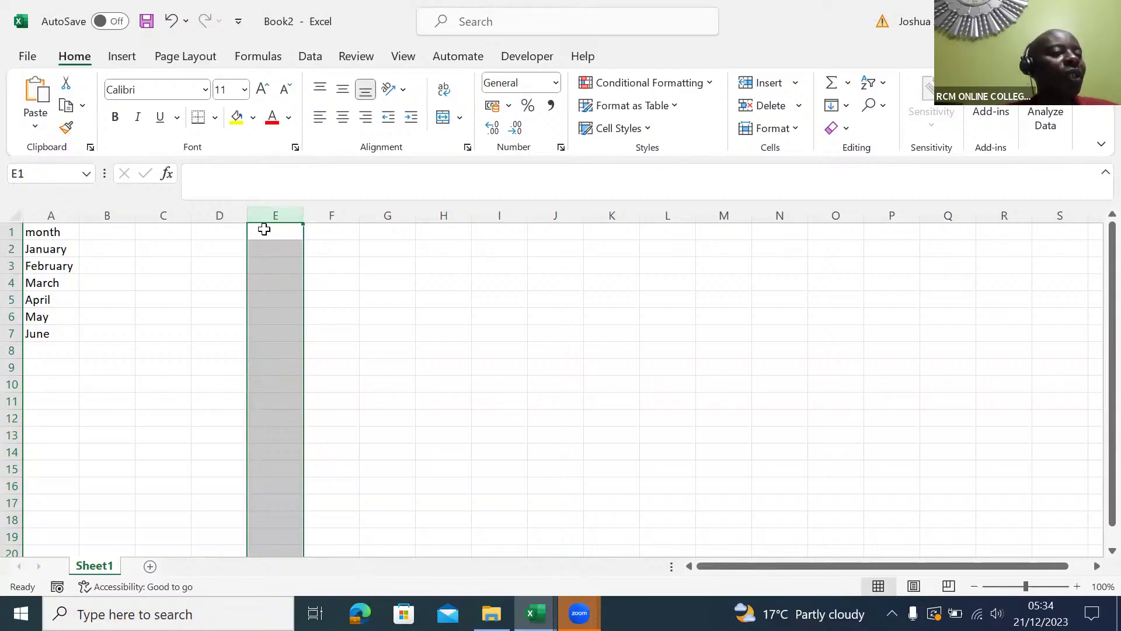
Clear row 7 and refill June in A7 by extending the month series from May in A6.
click(12, 334)
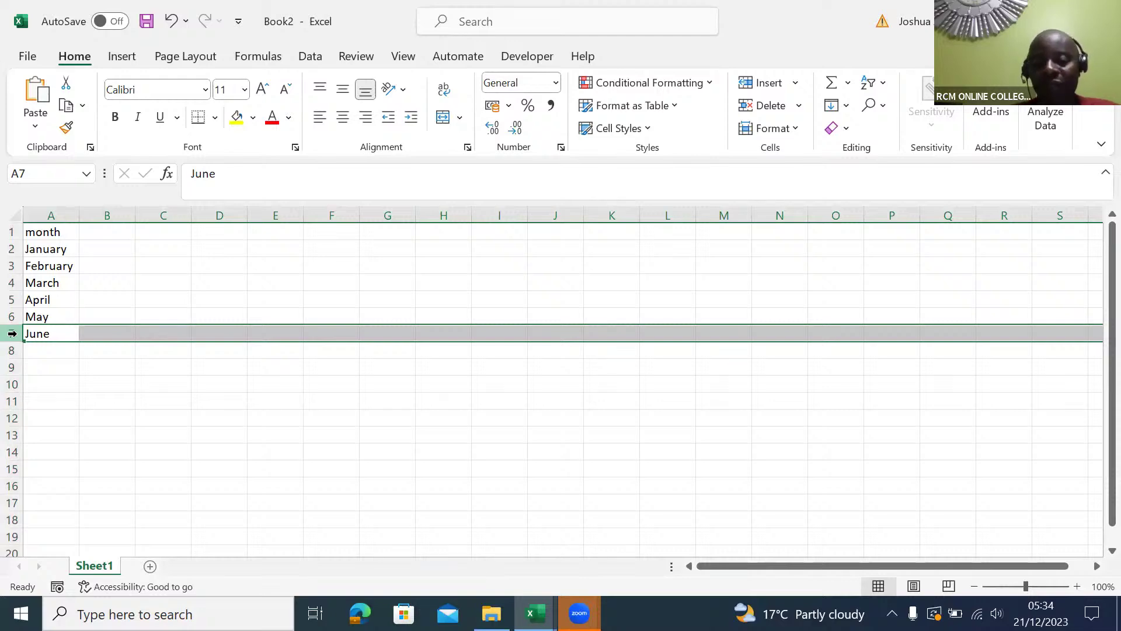
key(Delete)
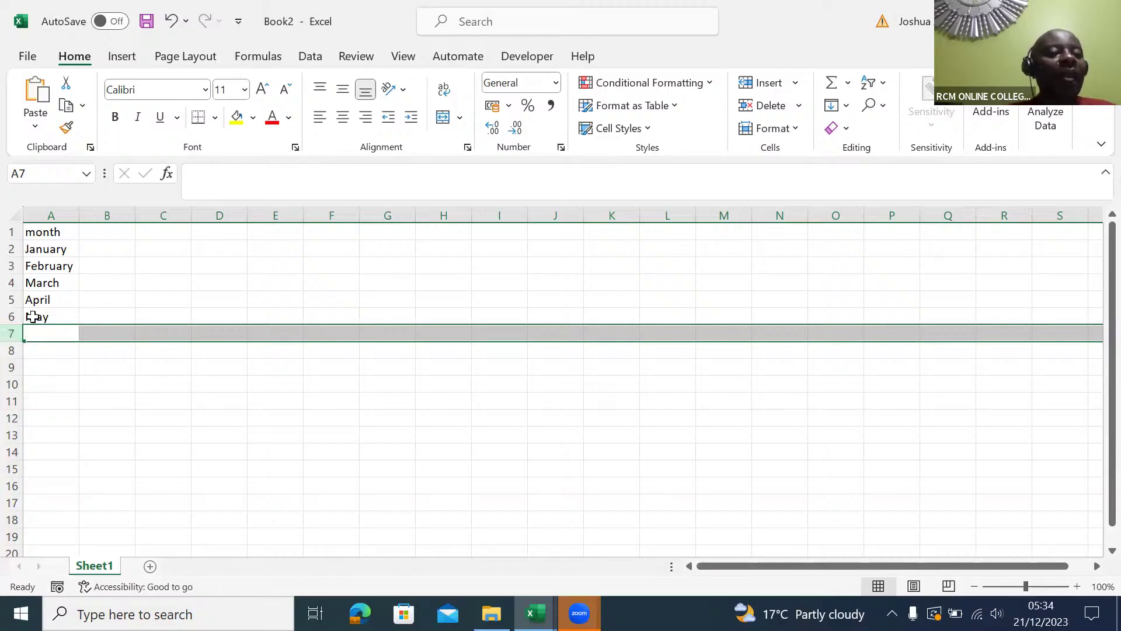
click(36, 316)
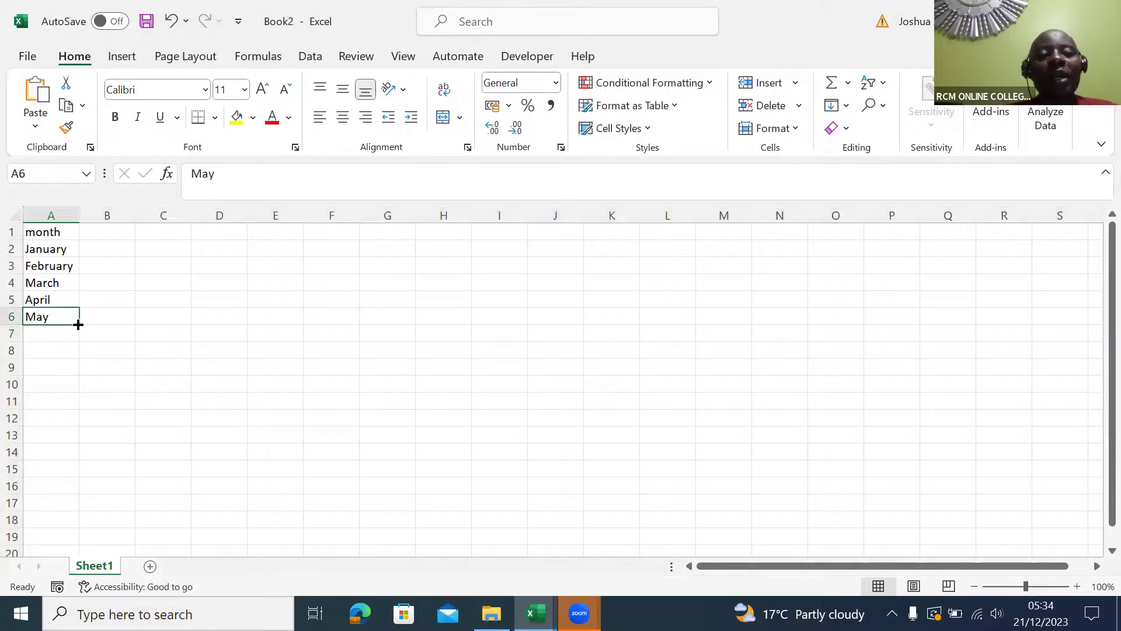
drag(78, 324, 78, 338)
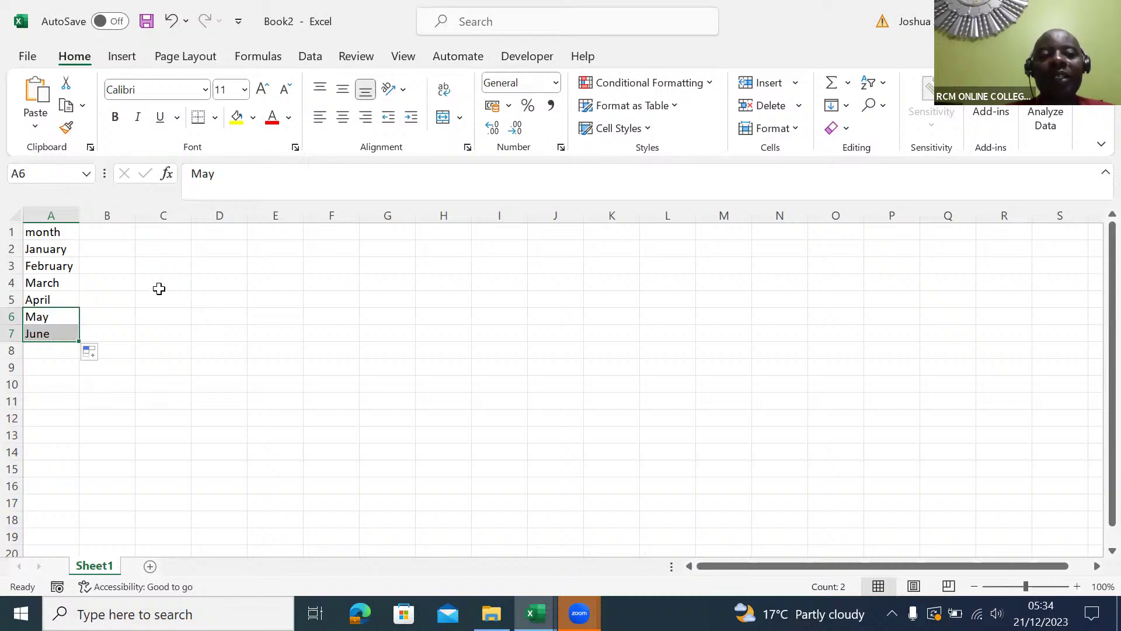
Enter 2023 as the column header in B1.
click(108, 234)
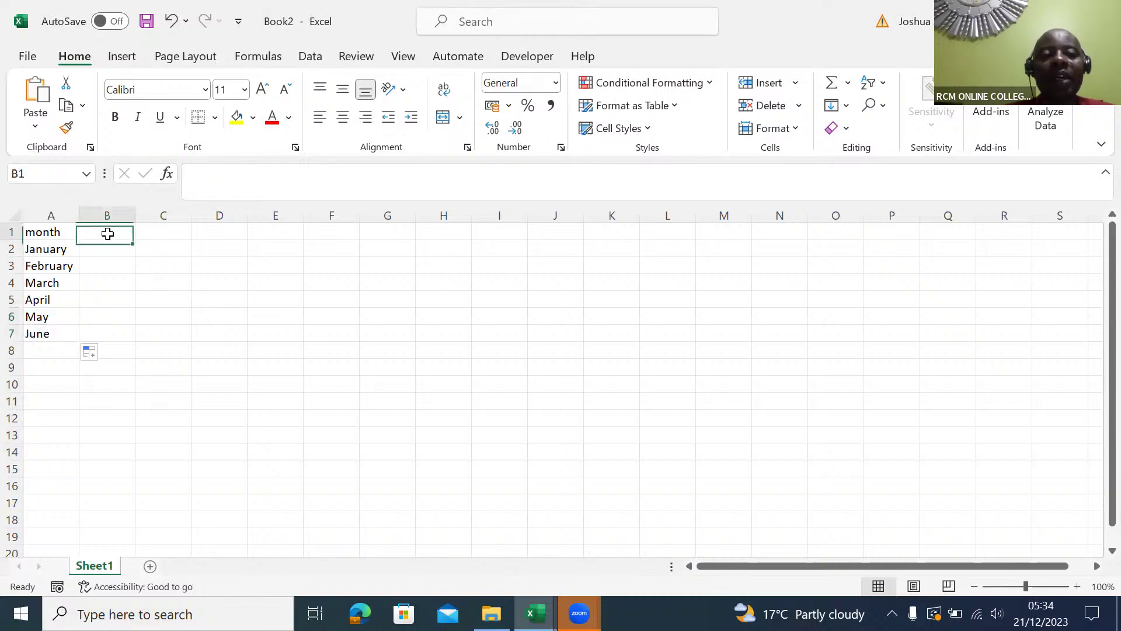
text(2)
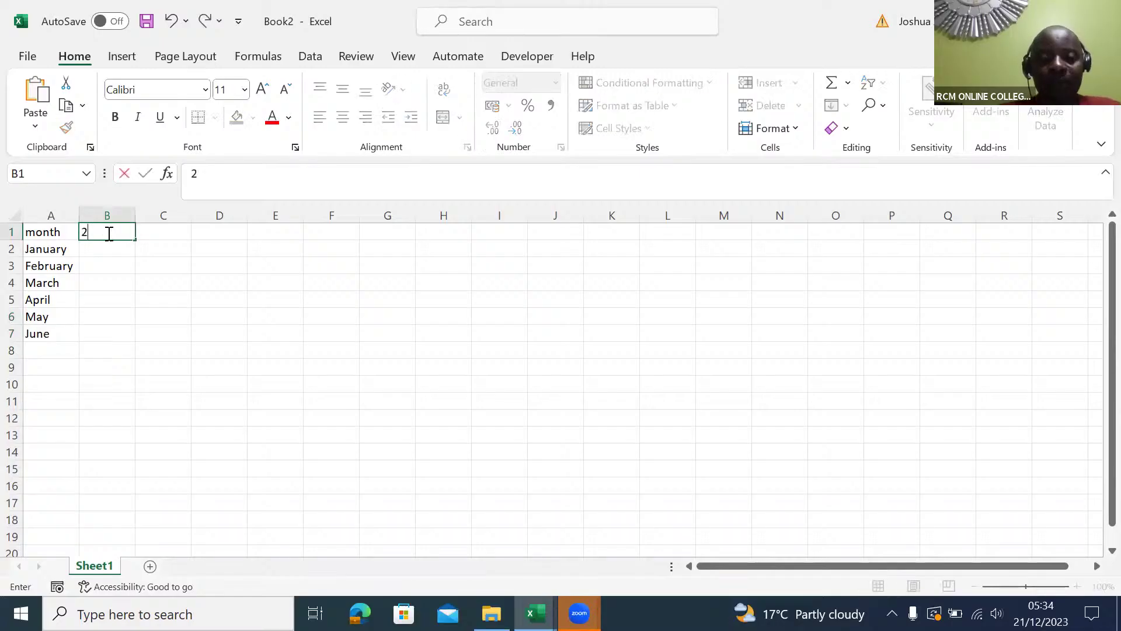
text(02)
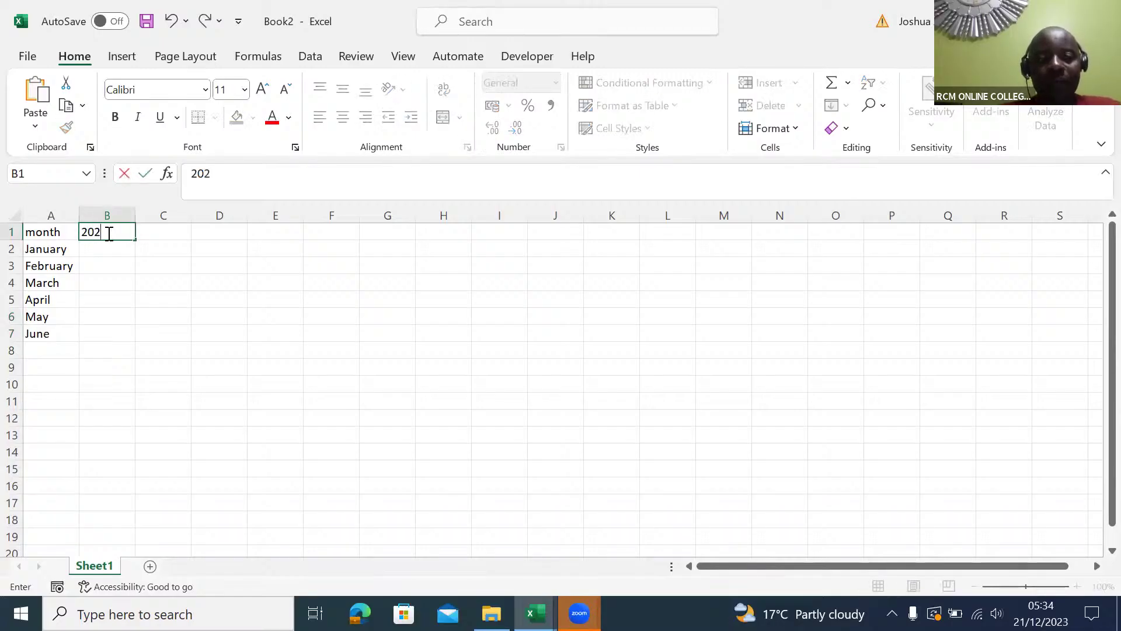
text(3)
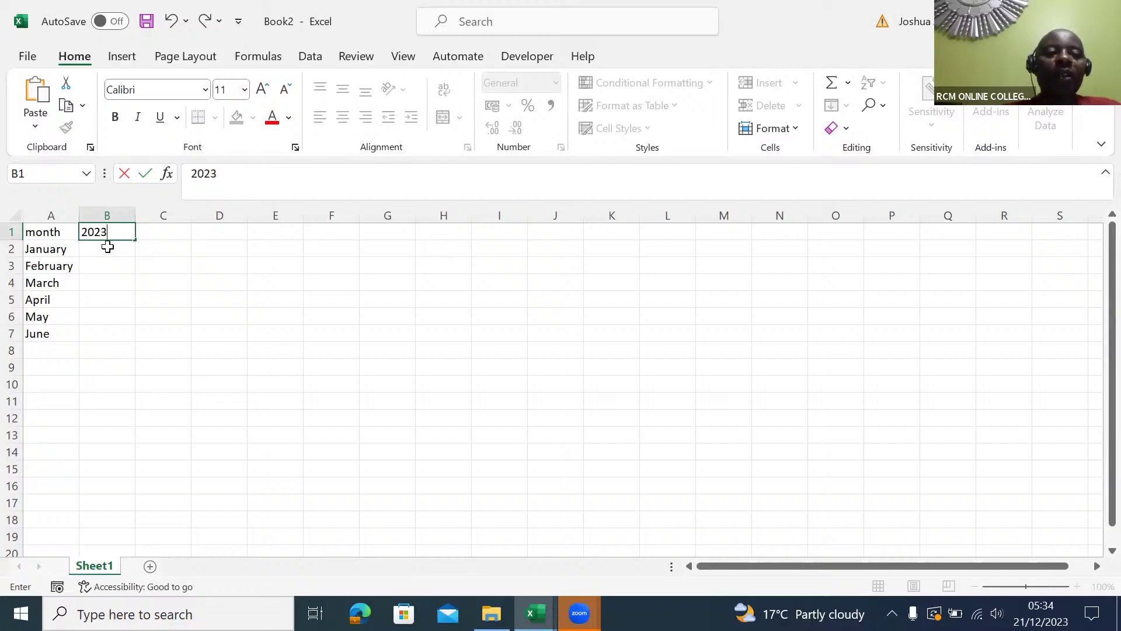
click(108, 246)
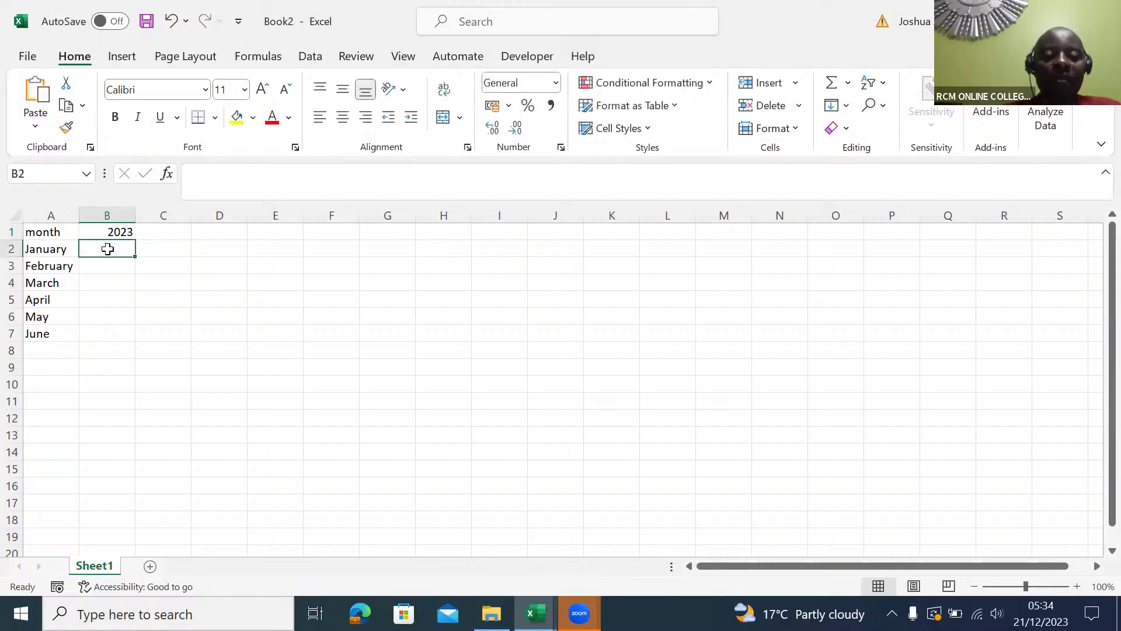
Enter the January to June values 34, 45, 56, 67, 65 and 78 in B2 to B7.
text(34)
key(Return)
text(45)
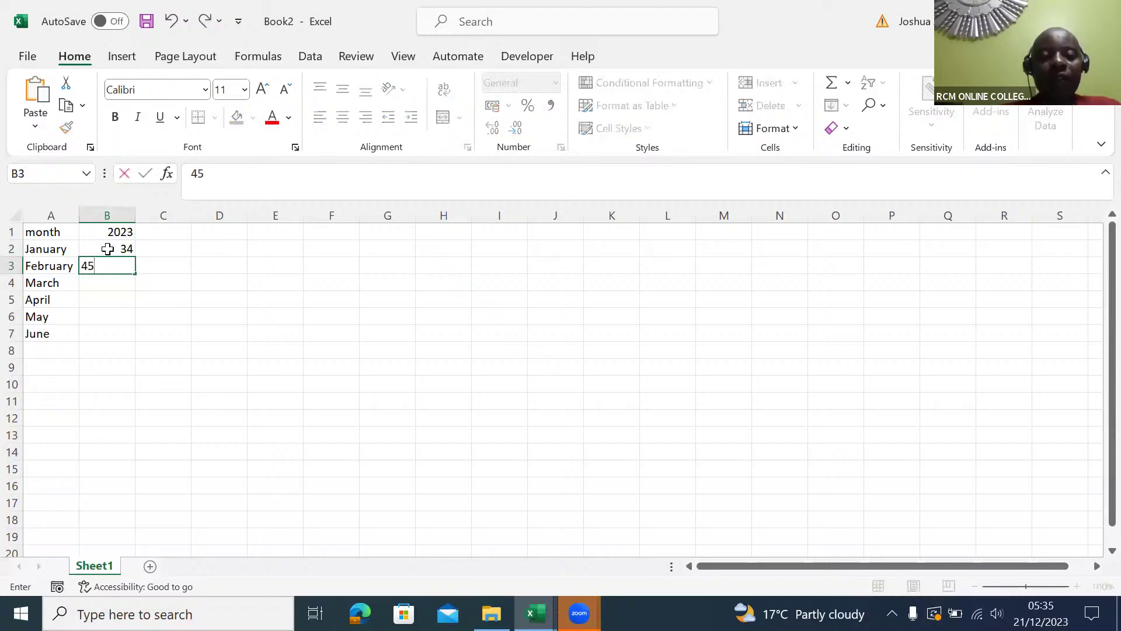
key(Return)
text(56)
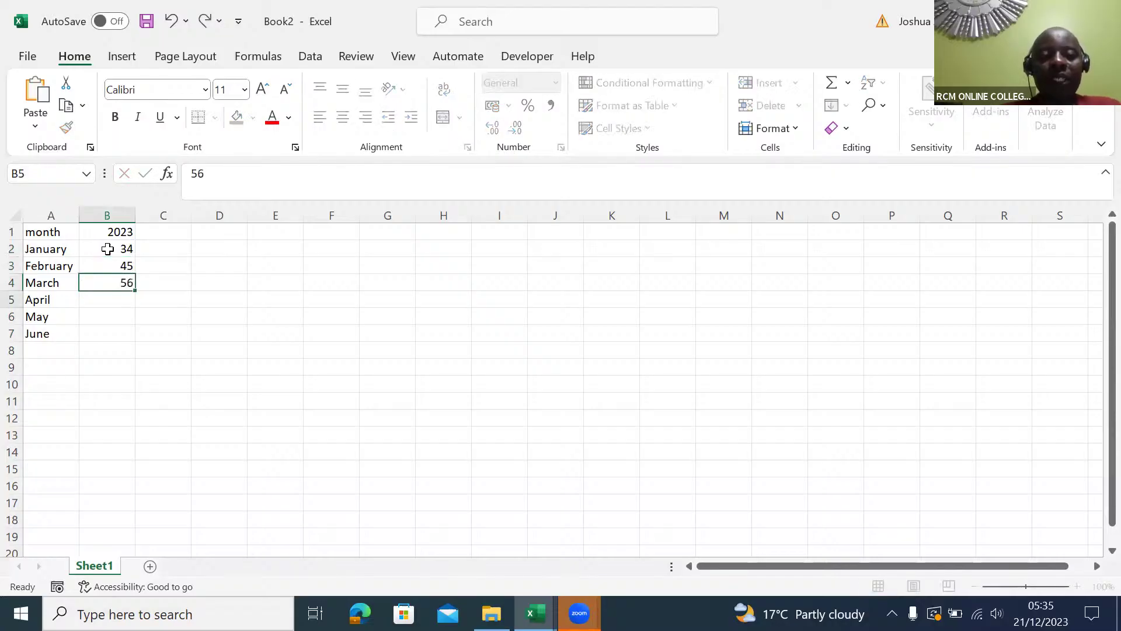
key(Return)
text(67)
key(Return)
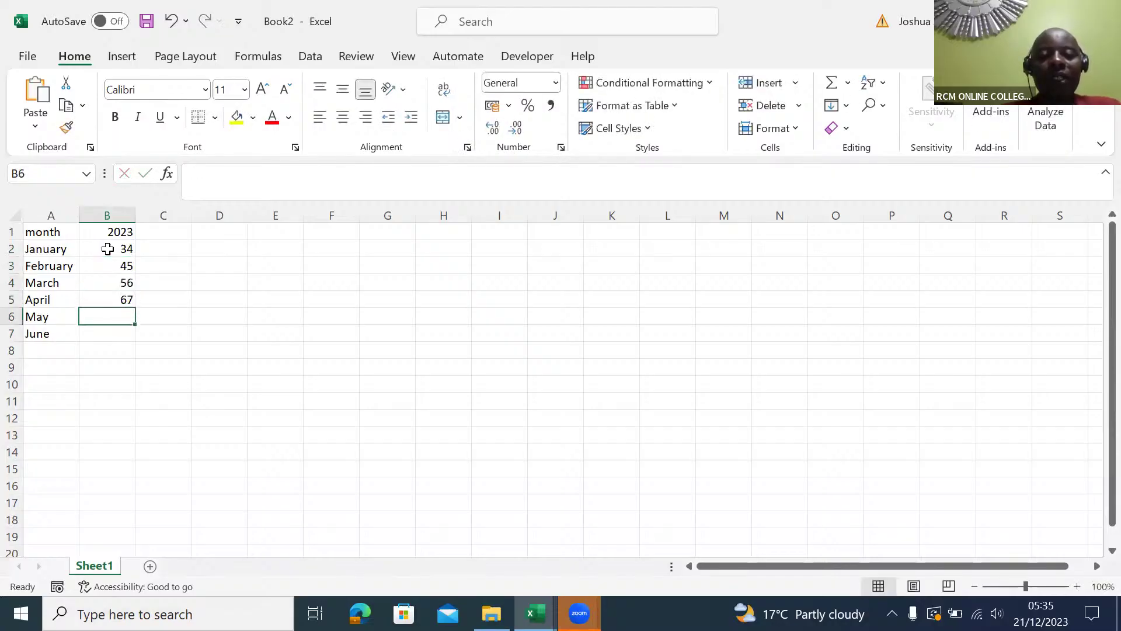
text(65)
key(Return)
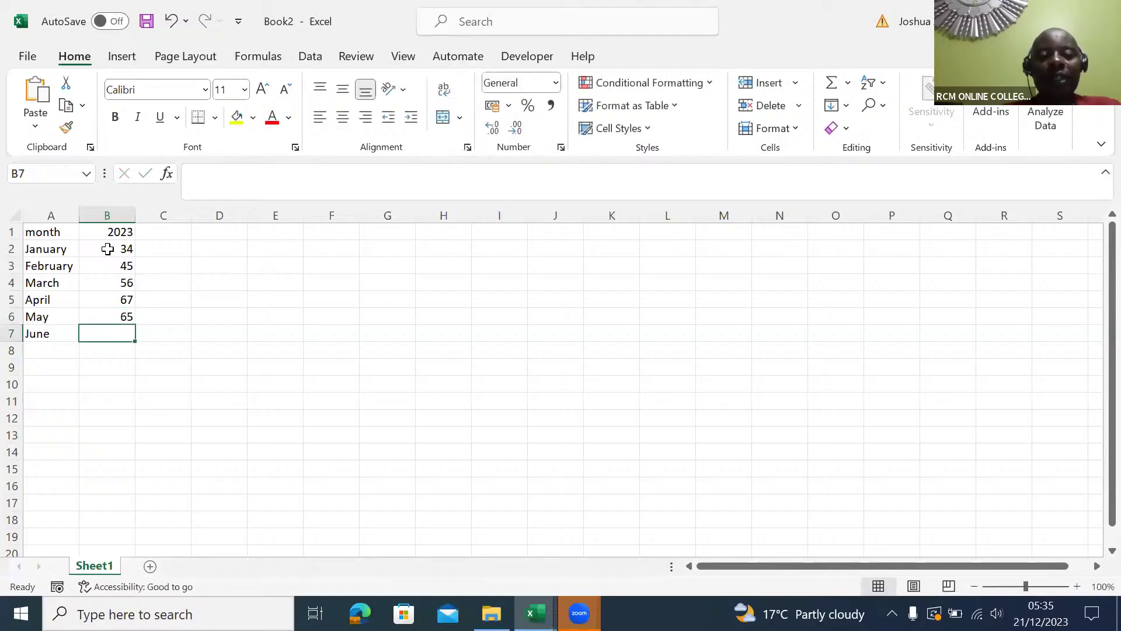
text(78)
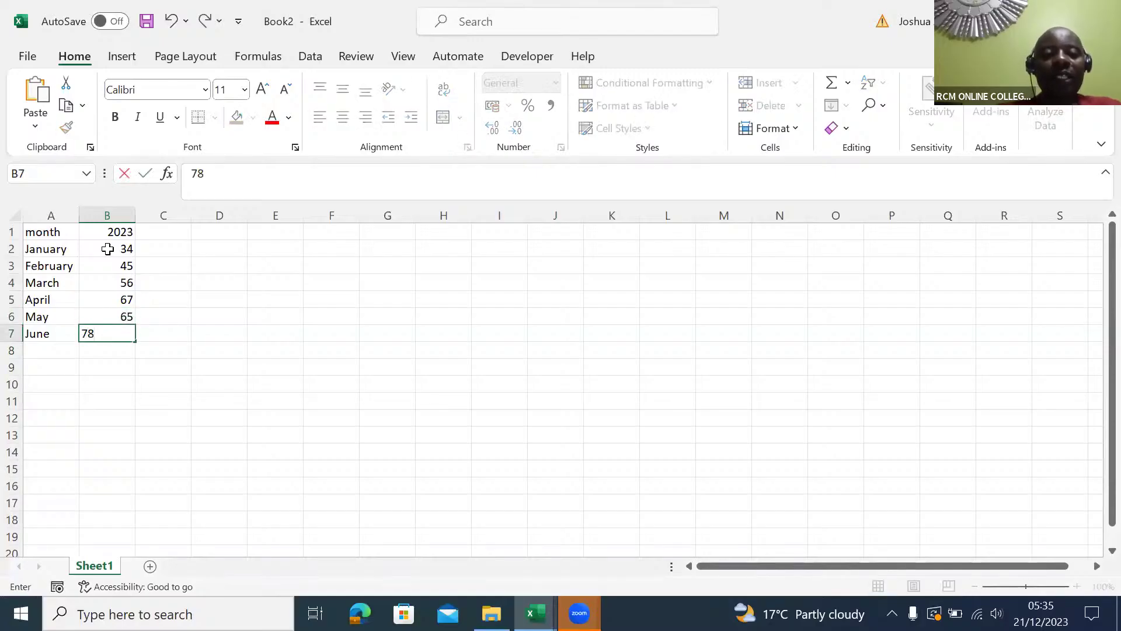
click(102, 364)
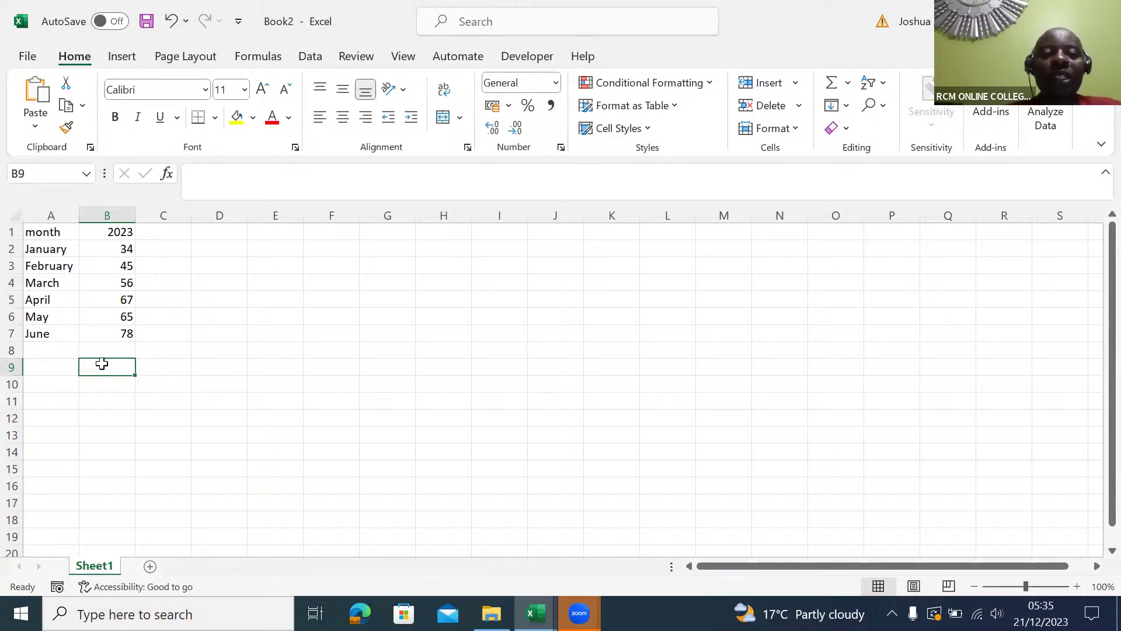
Add July in A8 with the value 79 in B8.
click(42, 349)
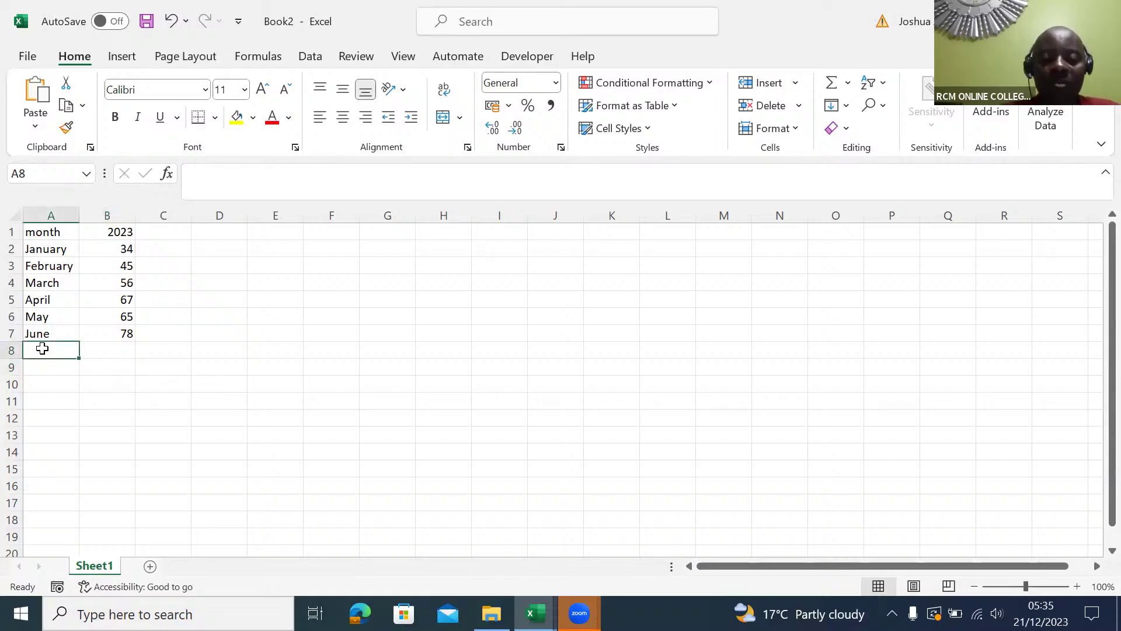
text(July)
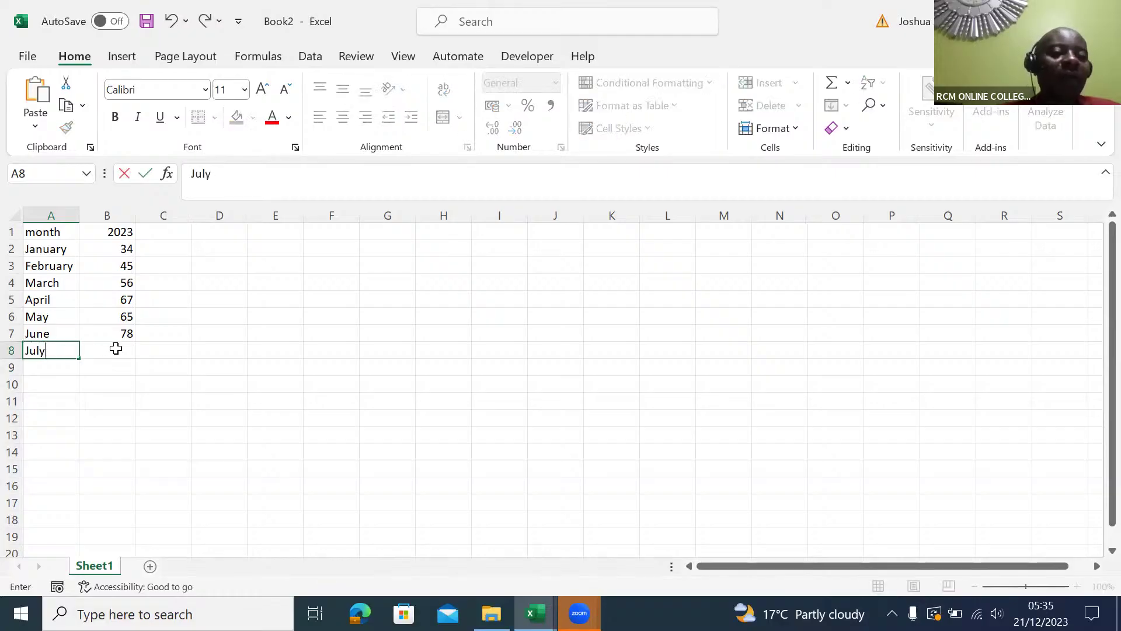
click(117, 349)
text(7)
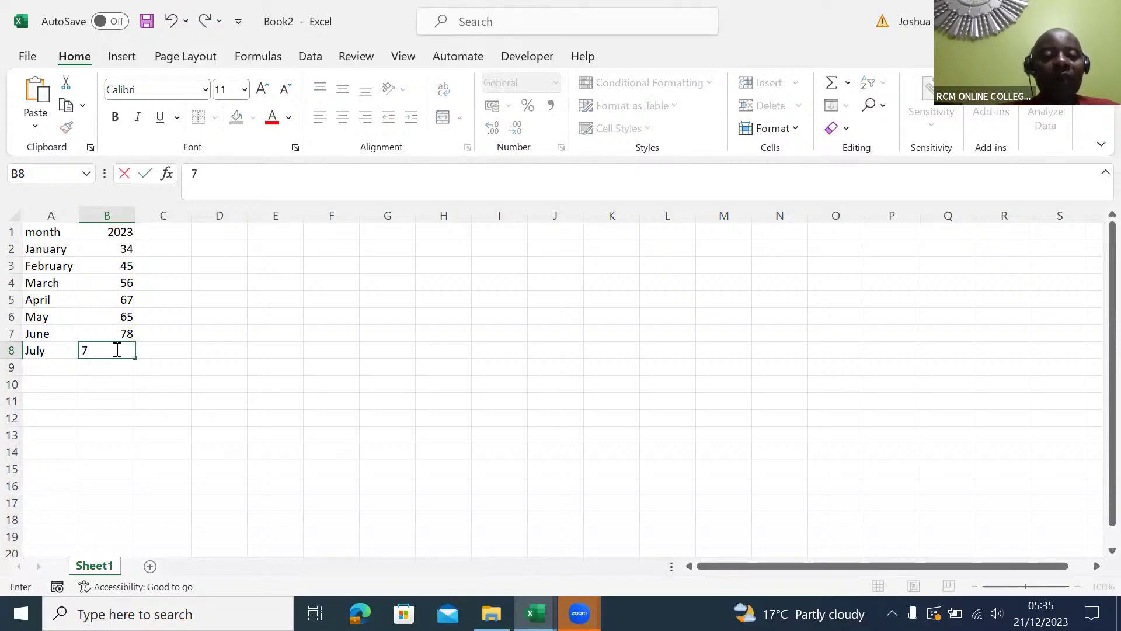
text(9)
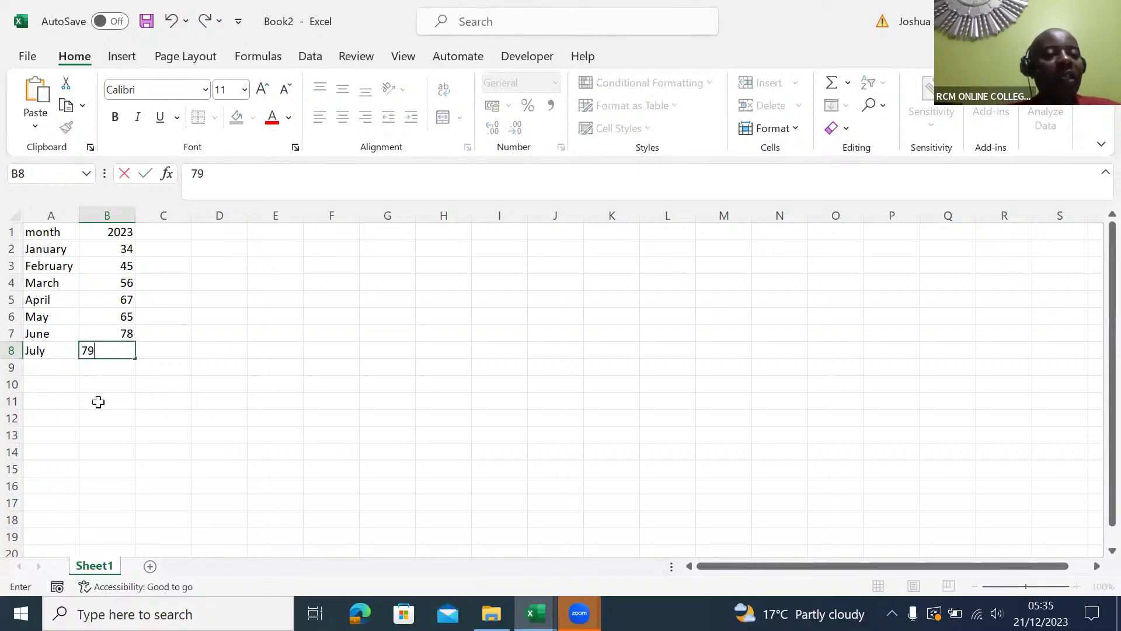
click(98, 402)
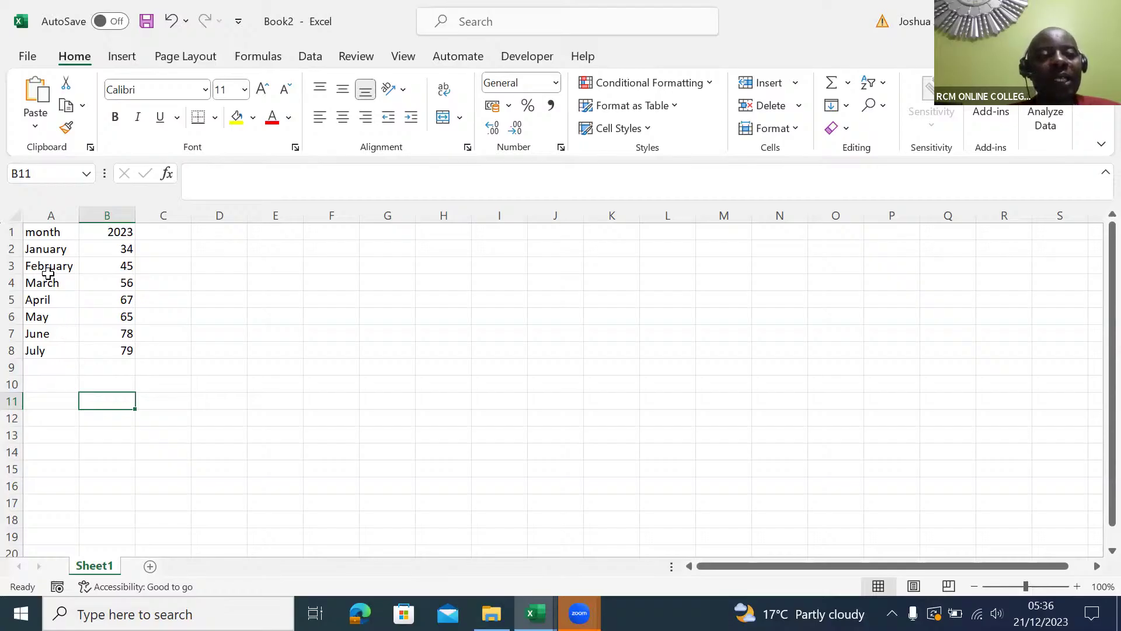
Insert a 2-D clustered column chart from the month and 2023 data in A1:B8.
click(38, 233)
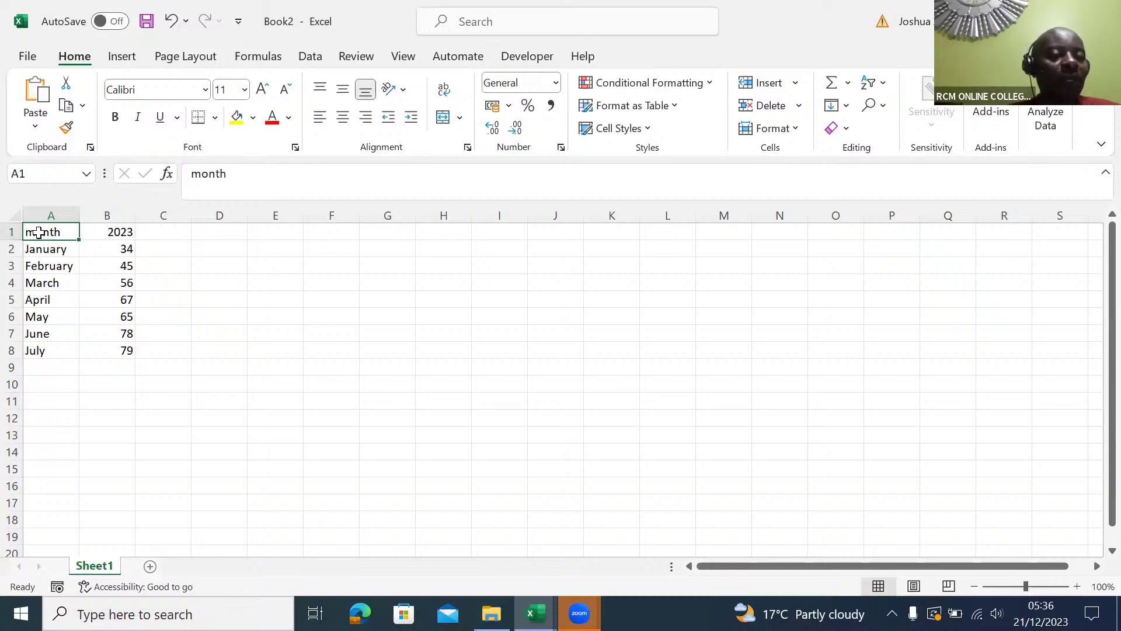
drag(39, 233, 108, 342)
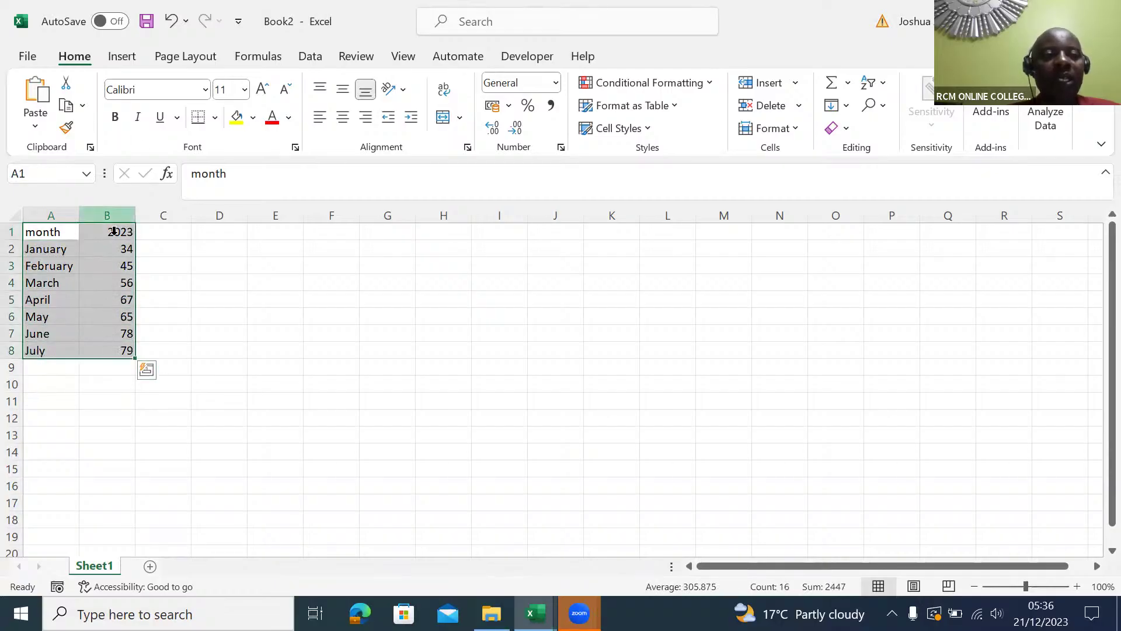
click(131, 64)
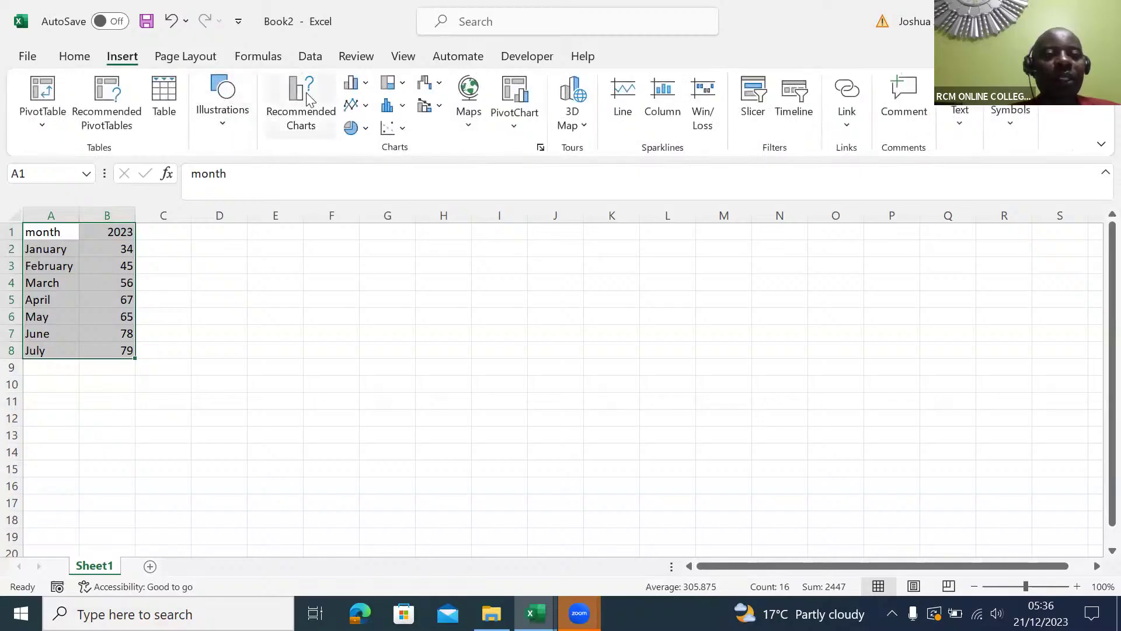
click(357, 85)
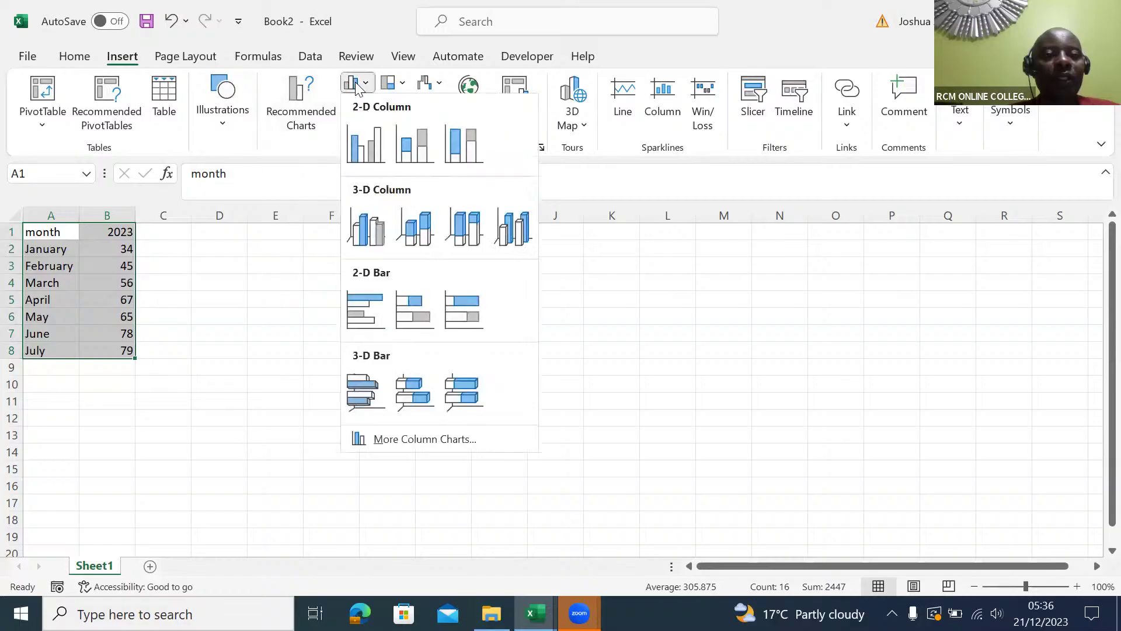
click(363, 144)
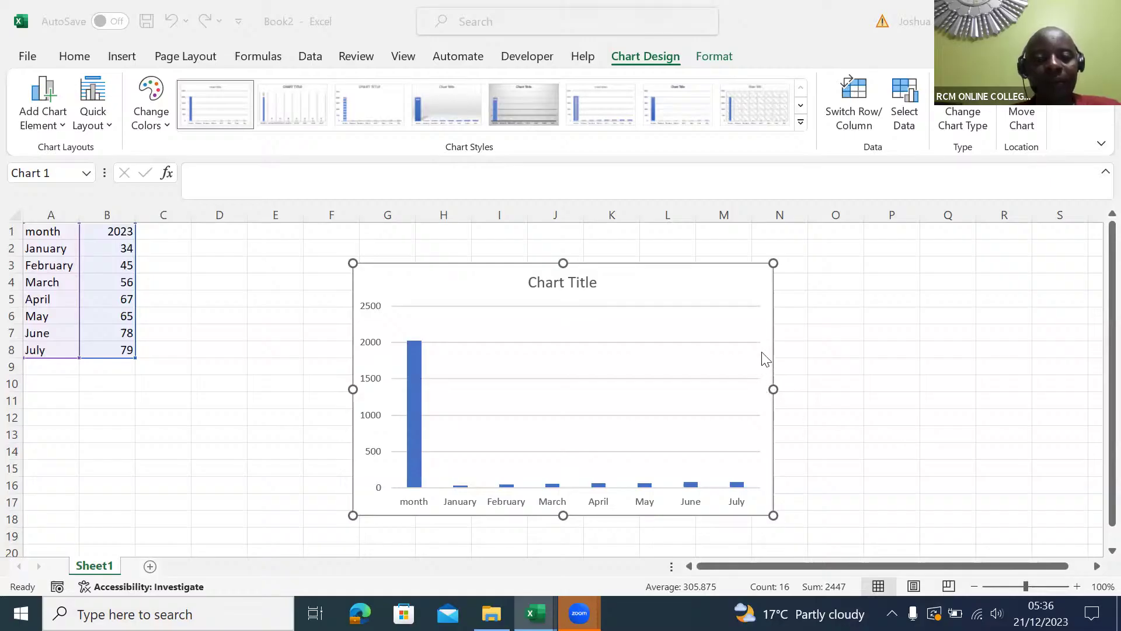
click(225, 295)
click(188, 303)
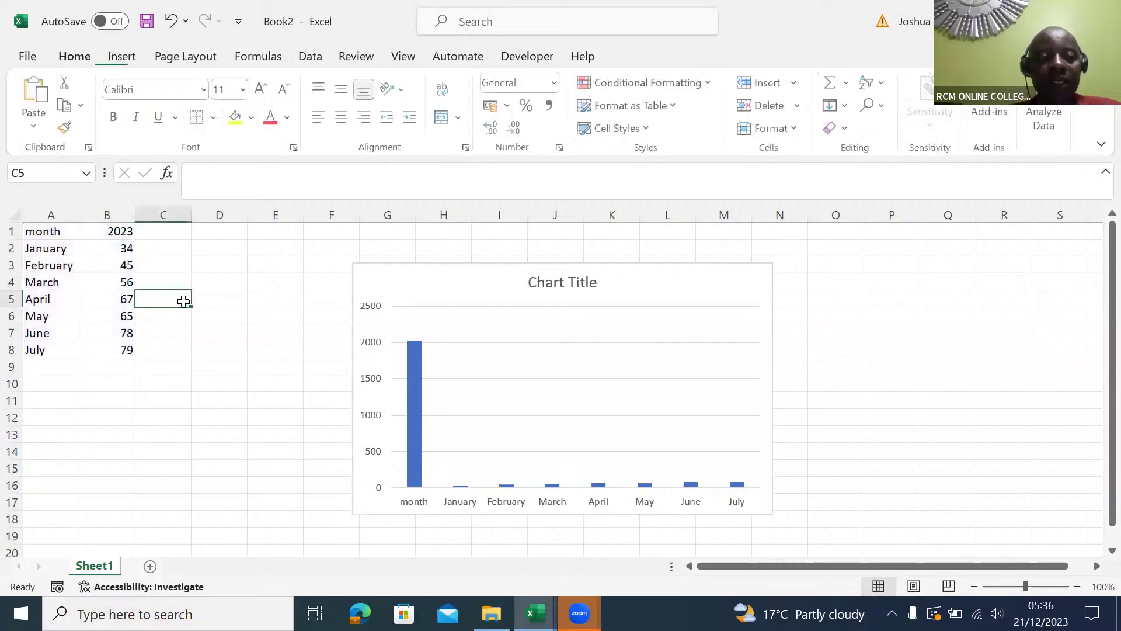
click(614, 307)
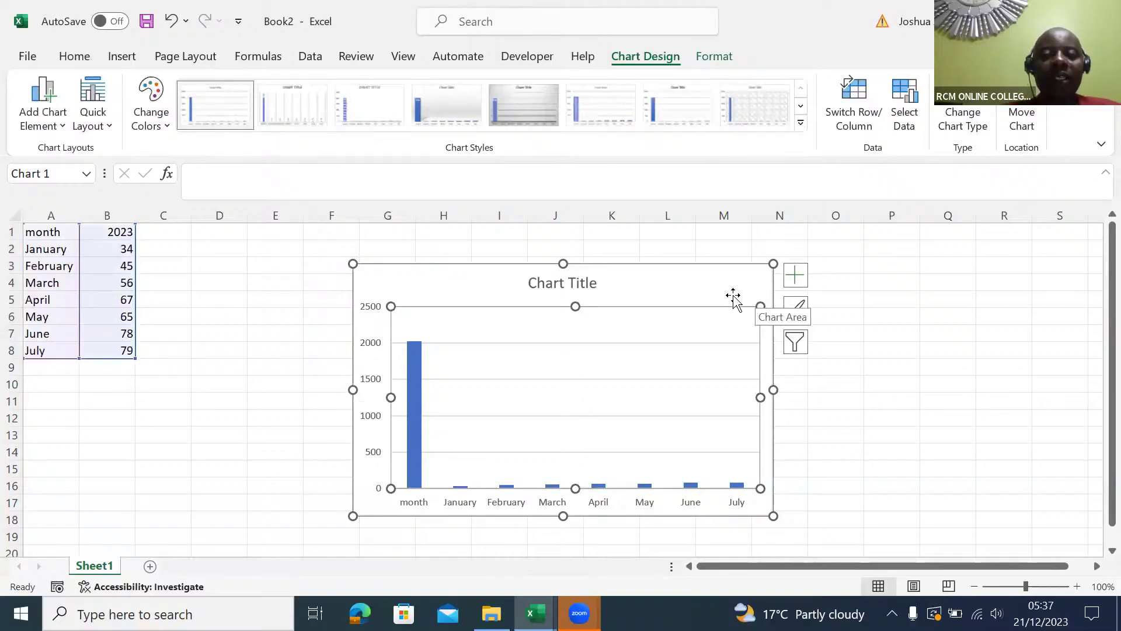
Delete the column chart that wrongly plots the header row as a data point.
drag(711, 372, 712, 349)
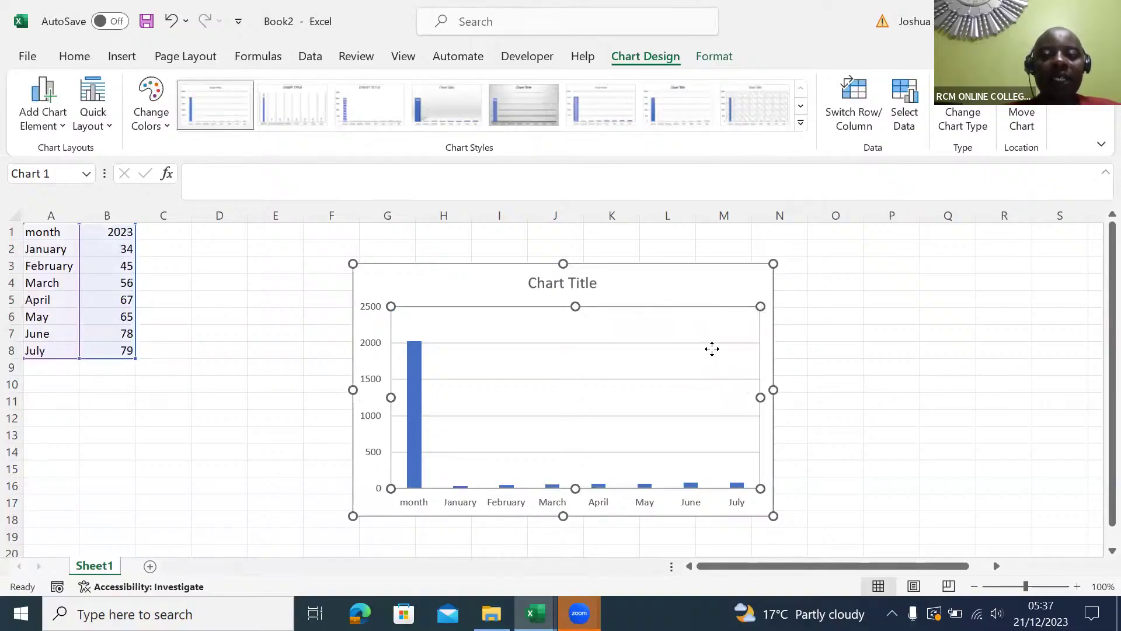
double_click(712, 348)
click(707, 290)
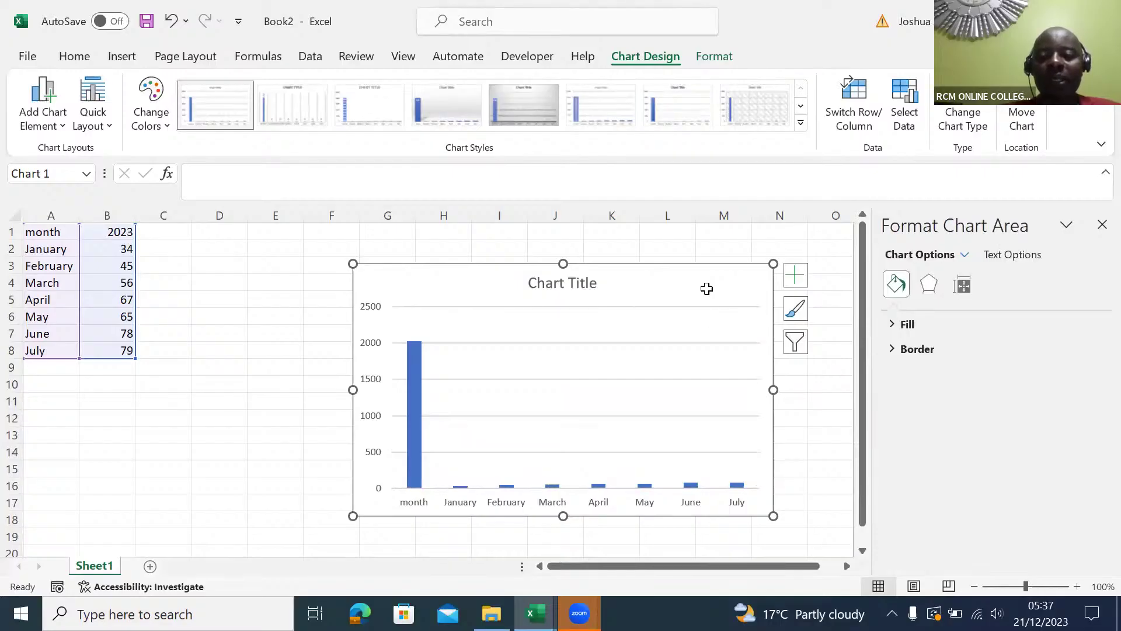
key(Delete)
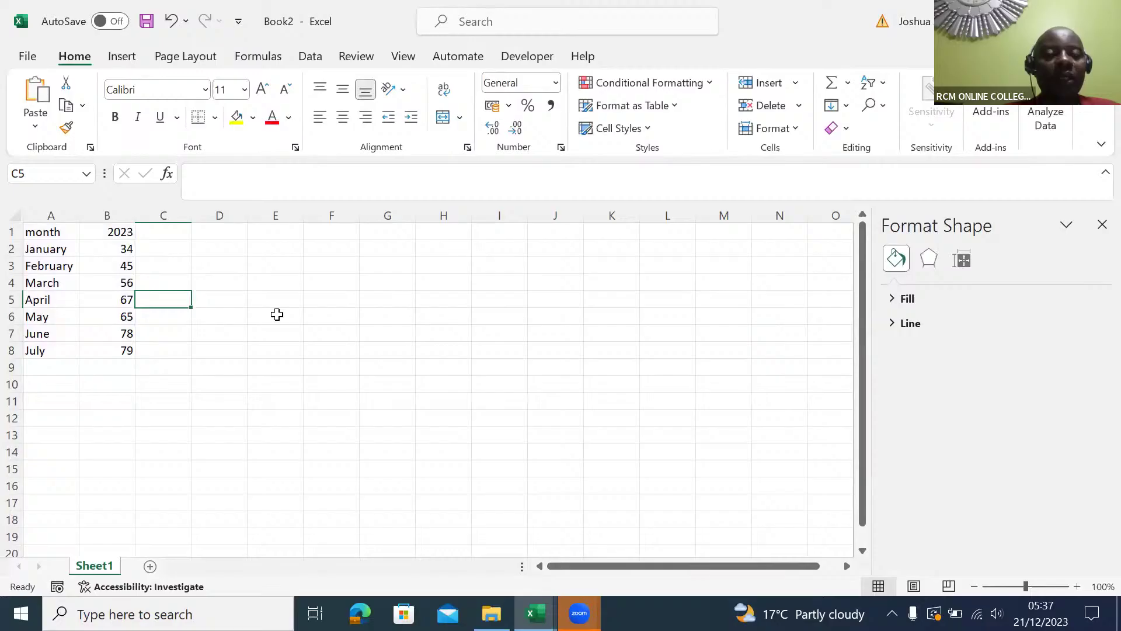
Insert a 2-D clustered column chart from A2:B8, leaving out the header row.
click(36, 252)
drag(36, 251, 89, 346)
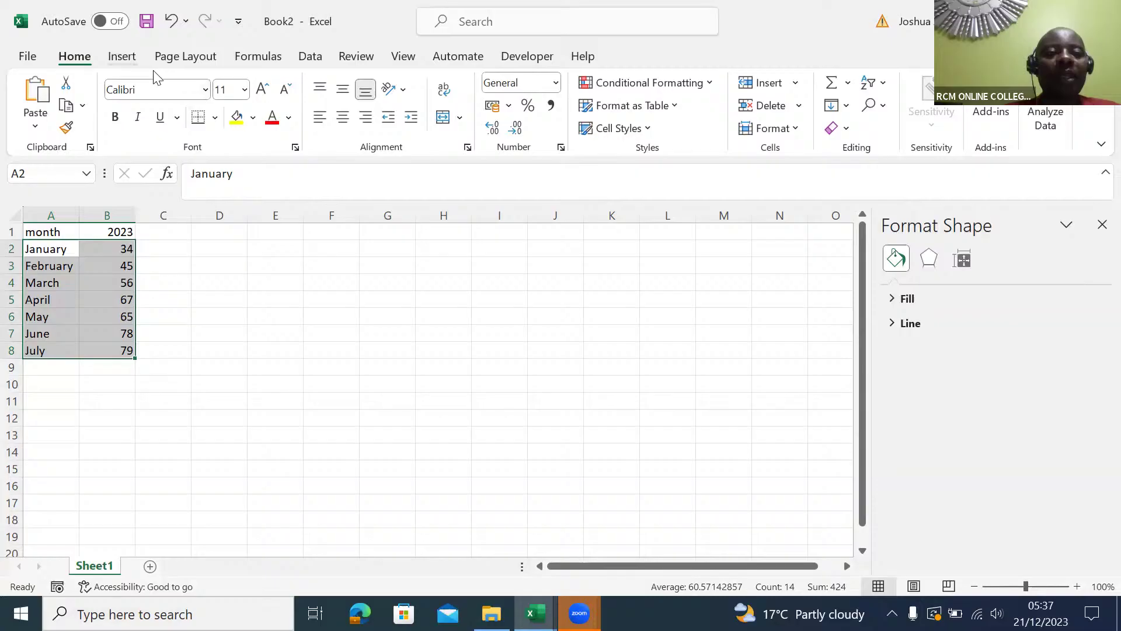
click(124, 57)
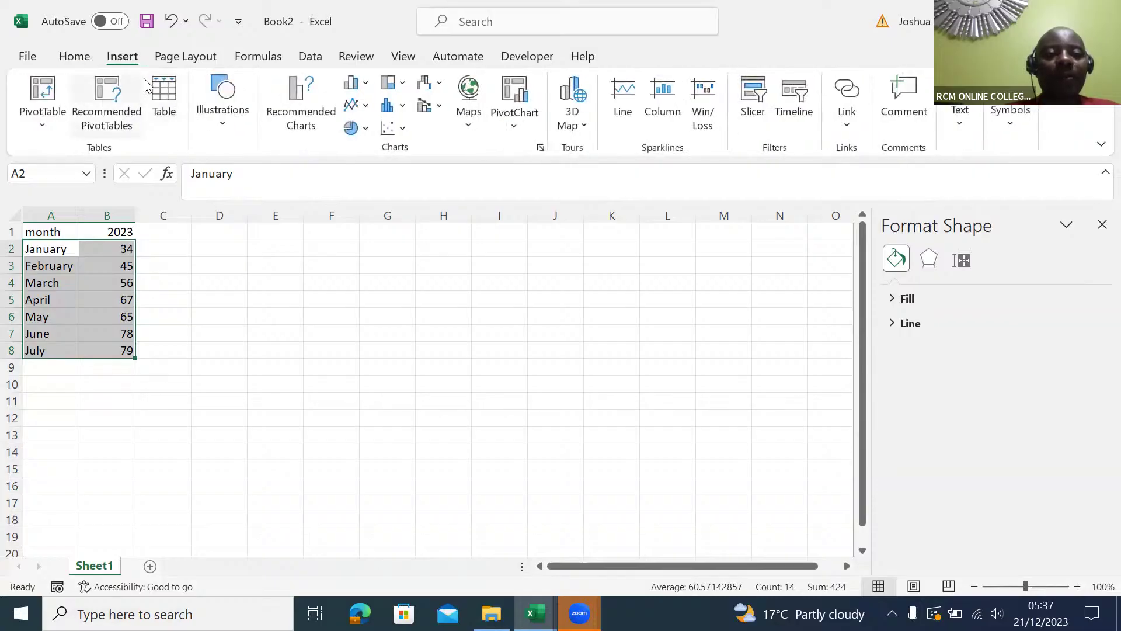
click(358, 86)
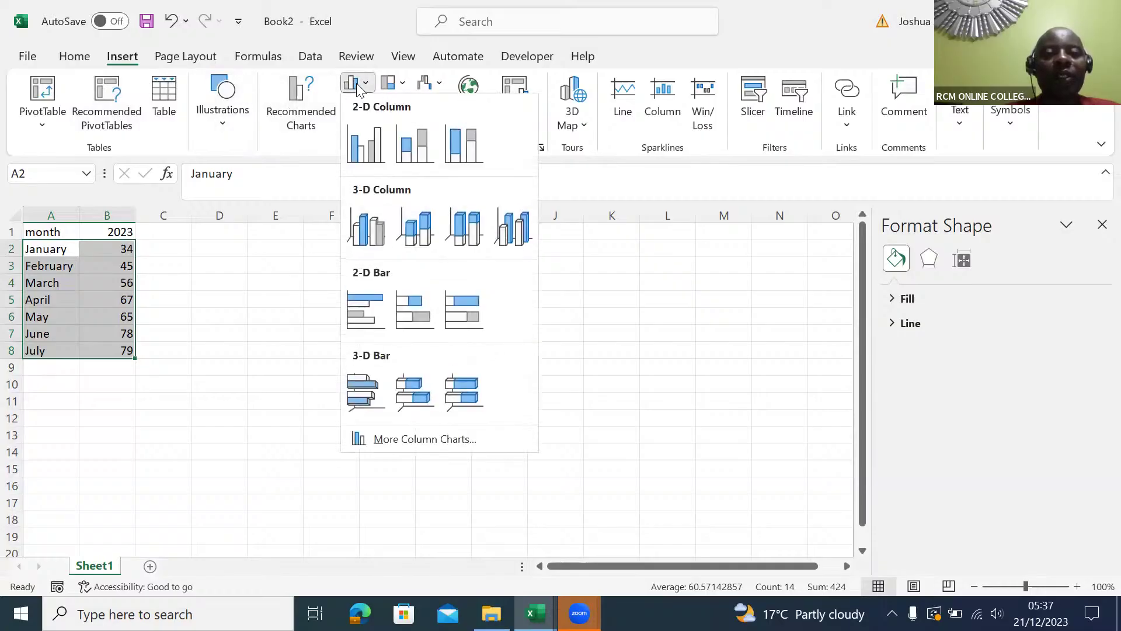
click(373, 143)
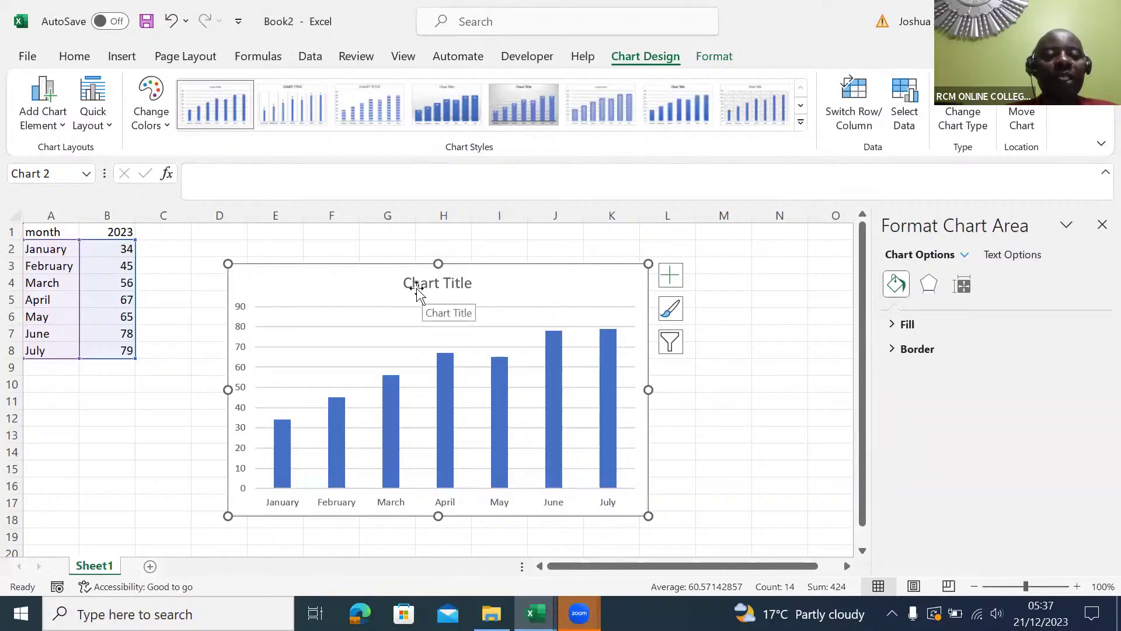
Add August in A9 with the value 83 in B9.
click(39, 370)
click(39, 370)
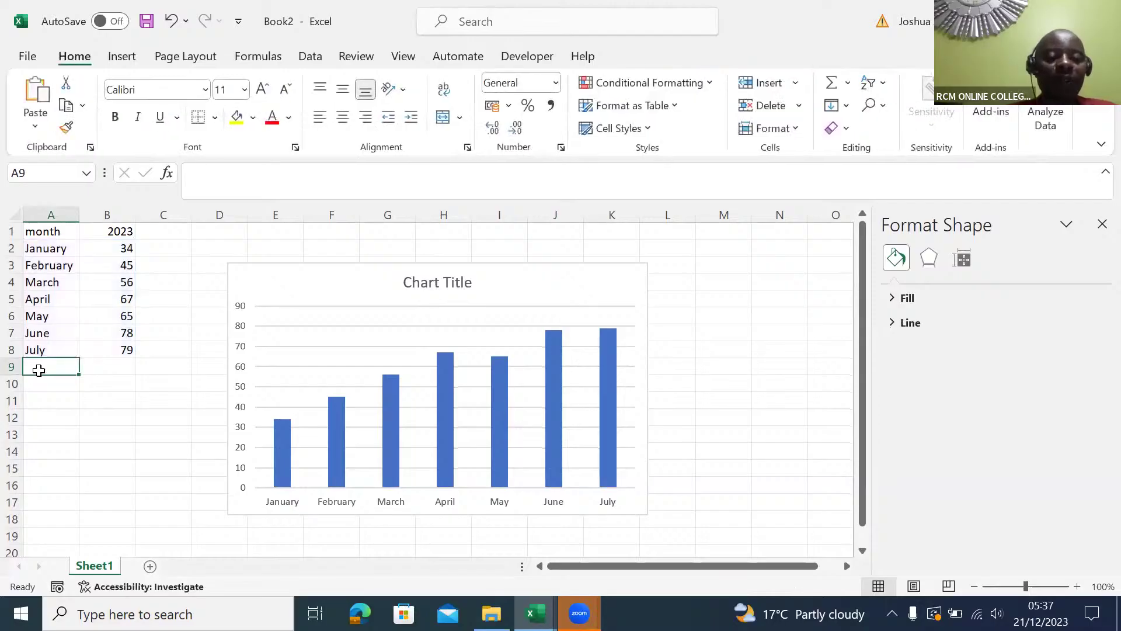
text(April)
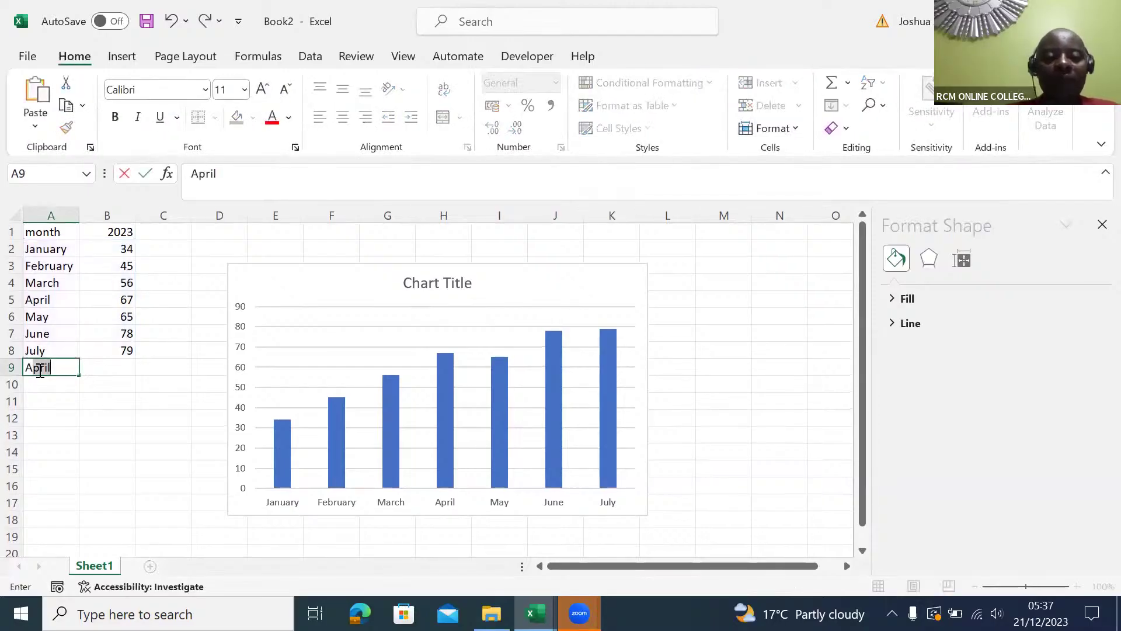
key(BackSpace)
key(BackSpace)
text(ugu)
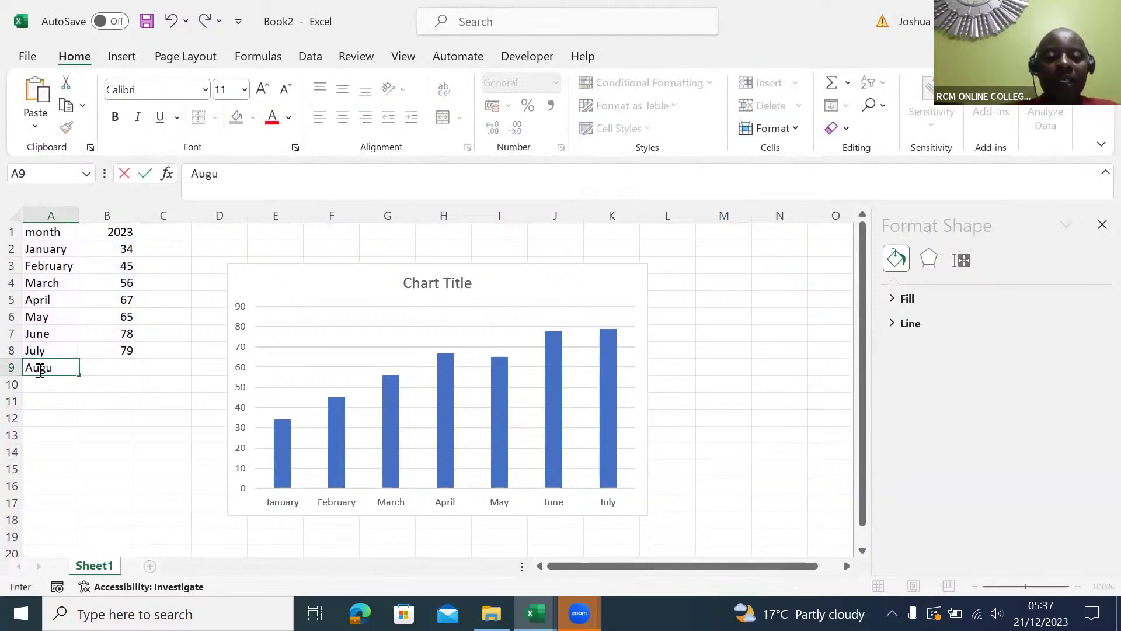
text(st)
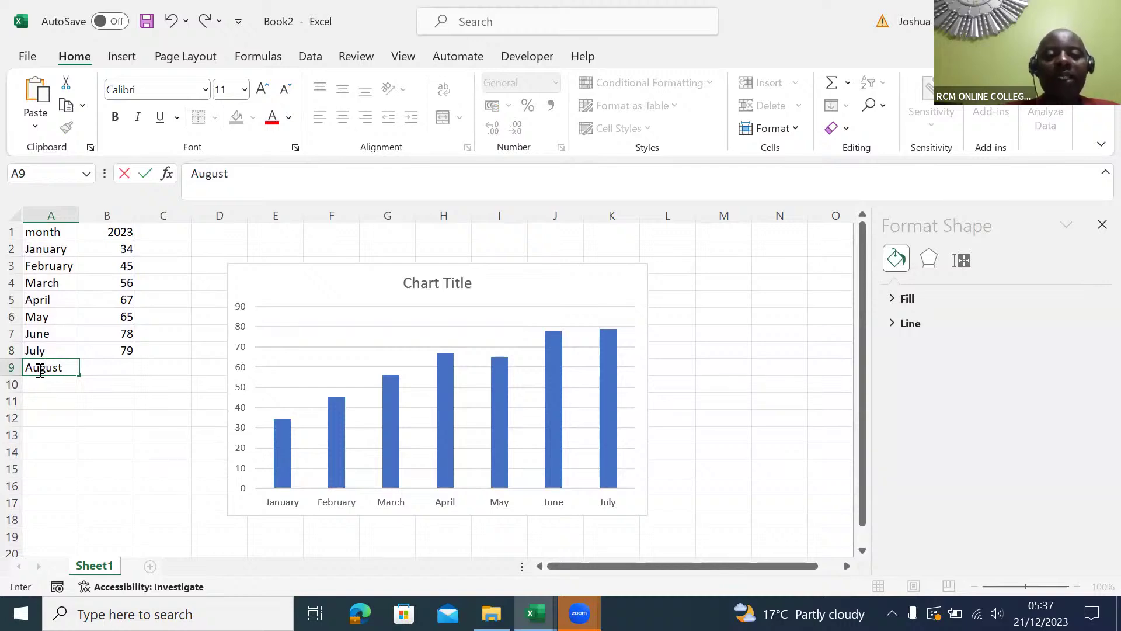
click(123, 367)
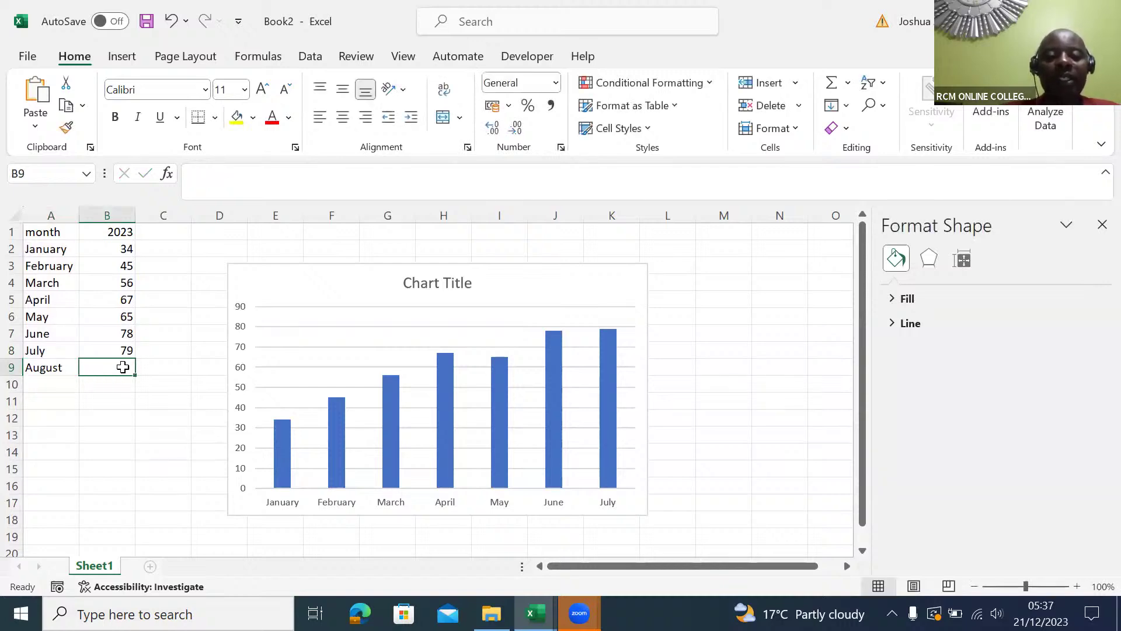
text(83)
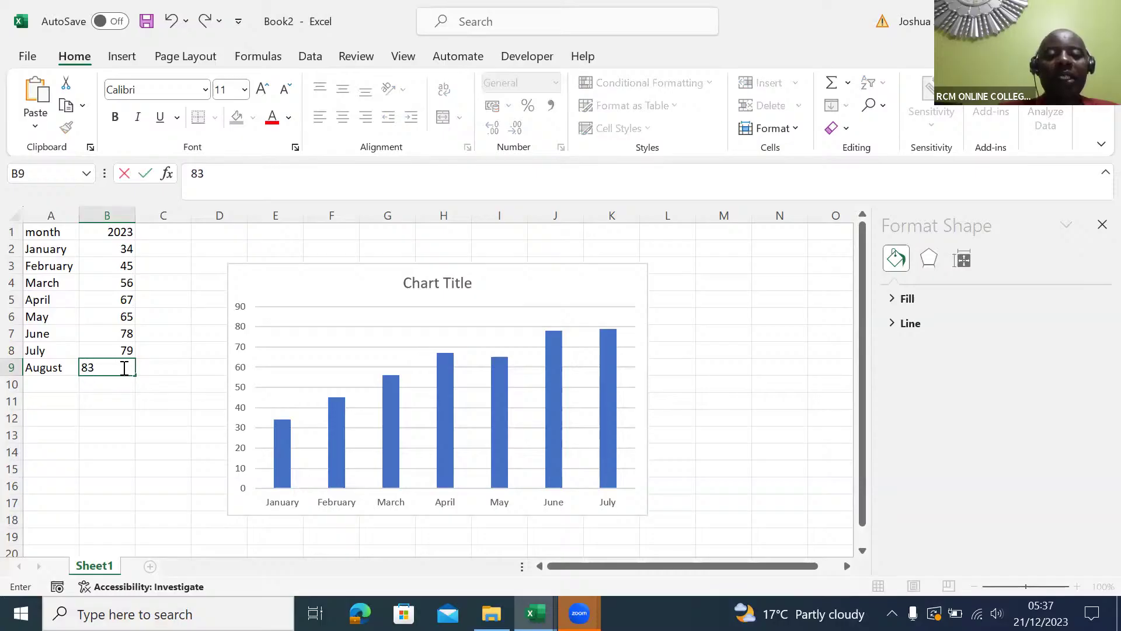
click(119, 406)
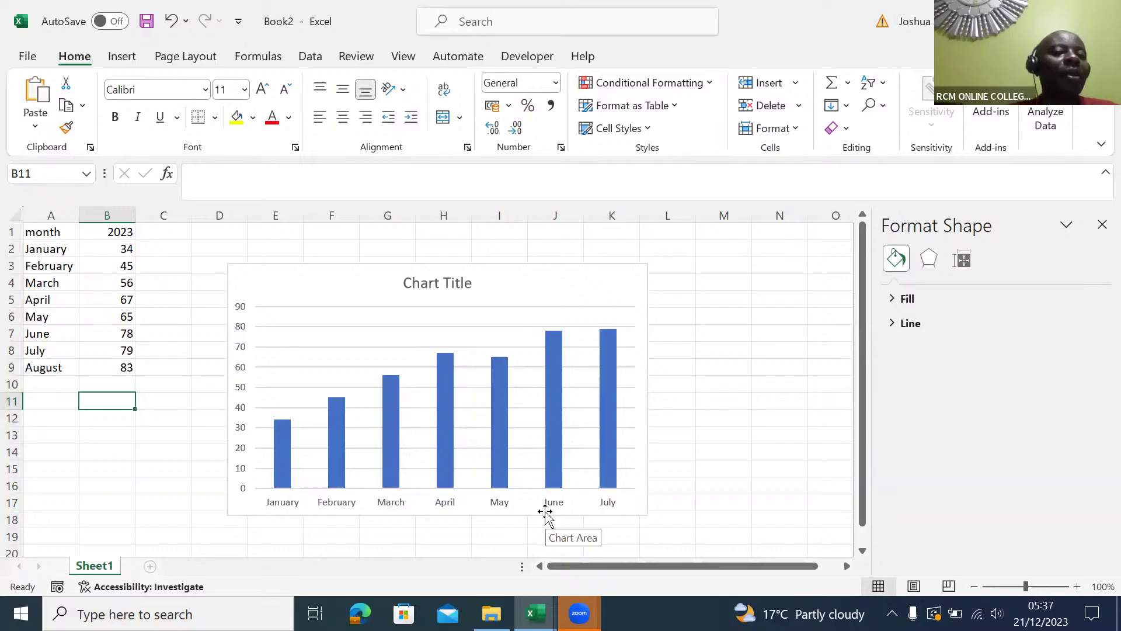
Delete the column chart and convert the data in A1:B9 into a table with headers.
click(435, 296)
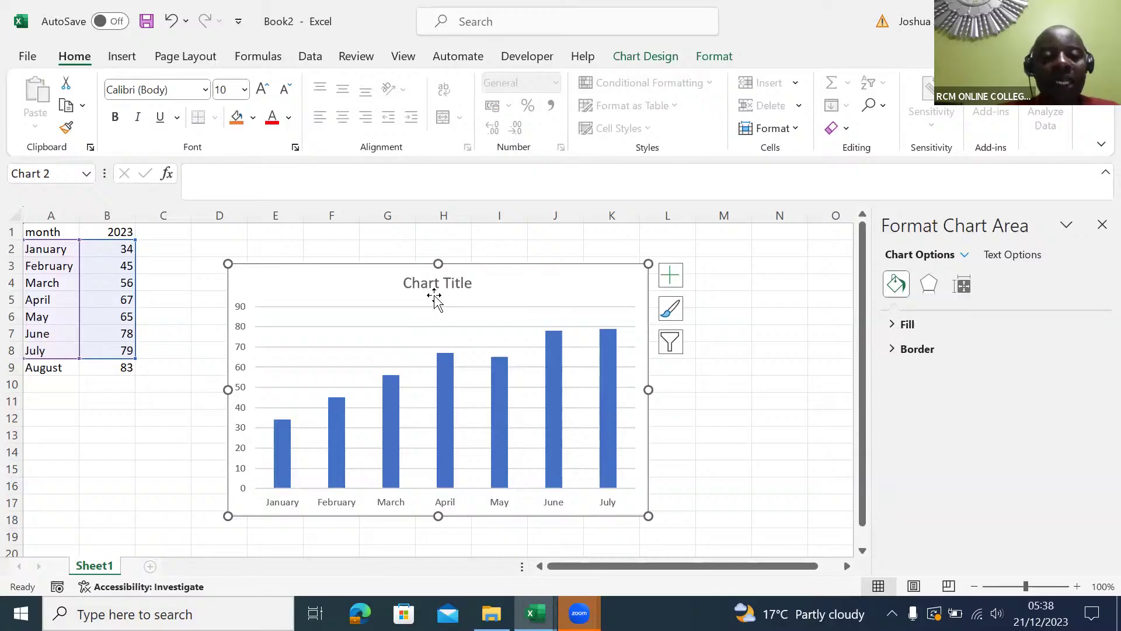
key(Delete)
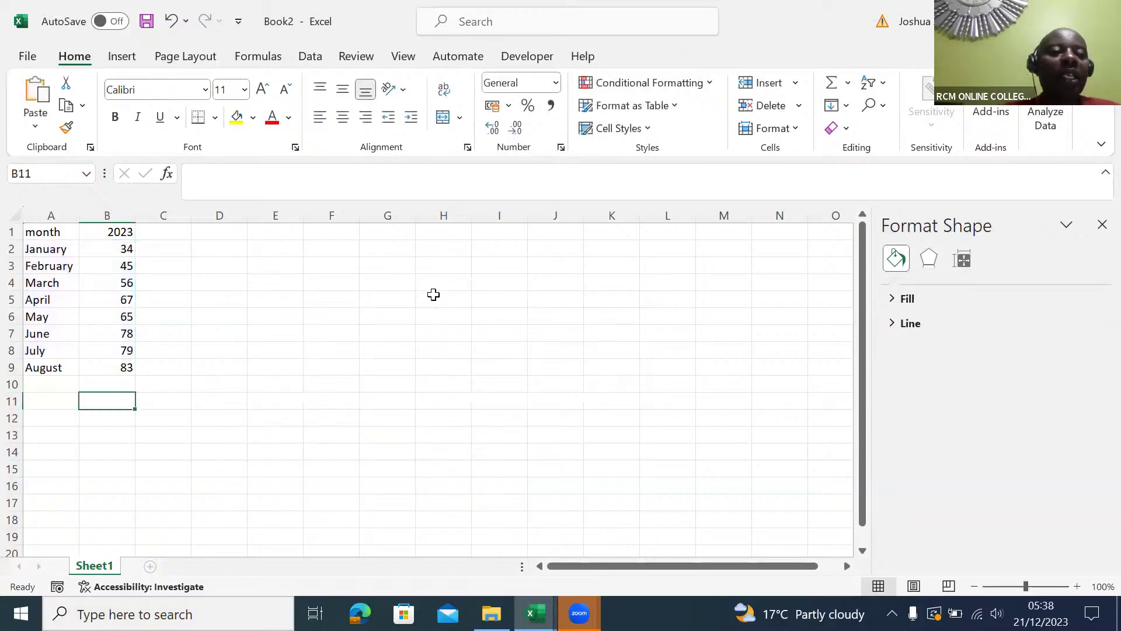
click(36, 250)
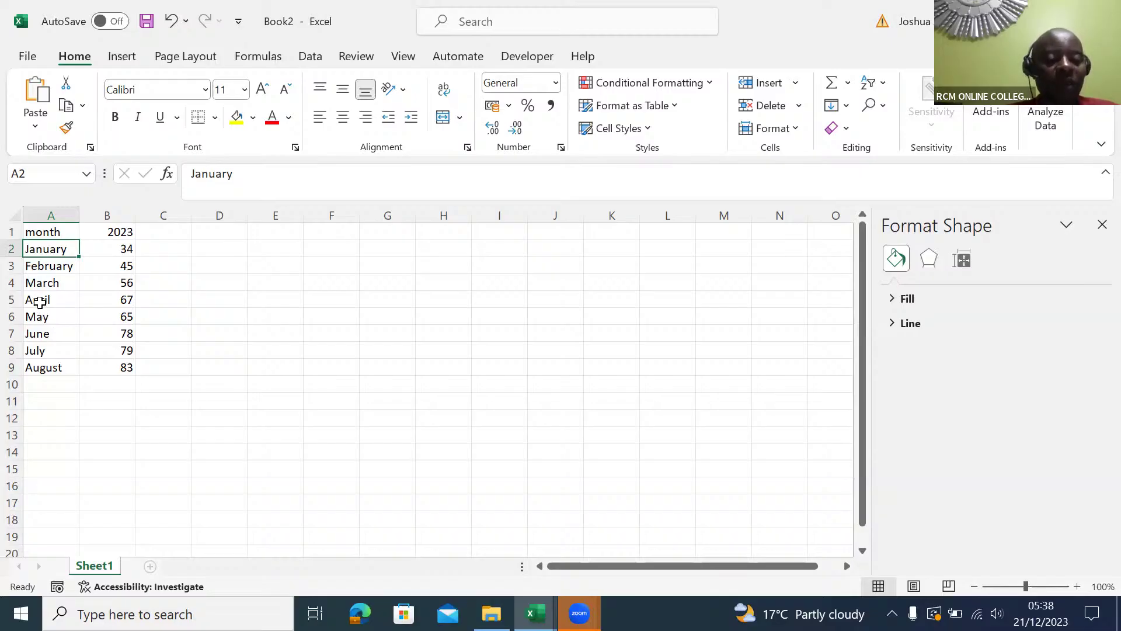
key(ctrl+t)
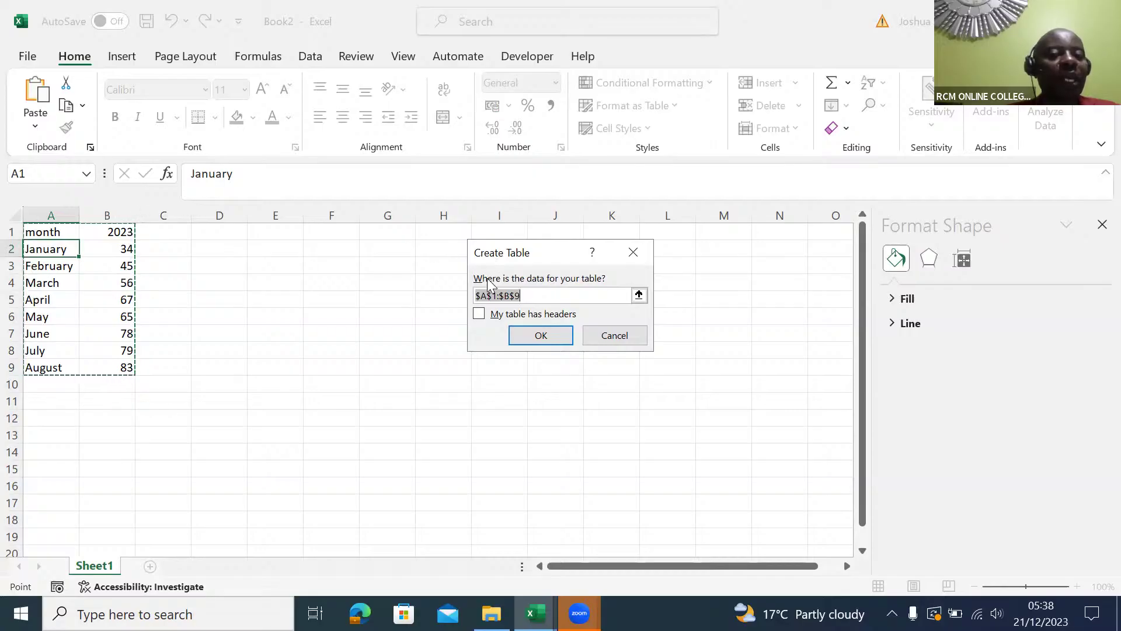
click(479, 320)
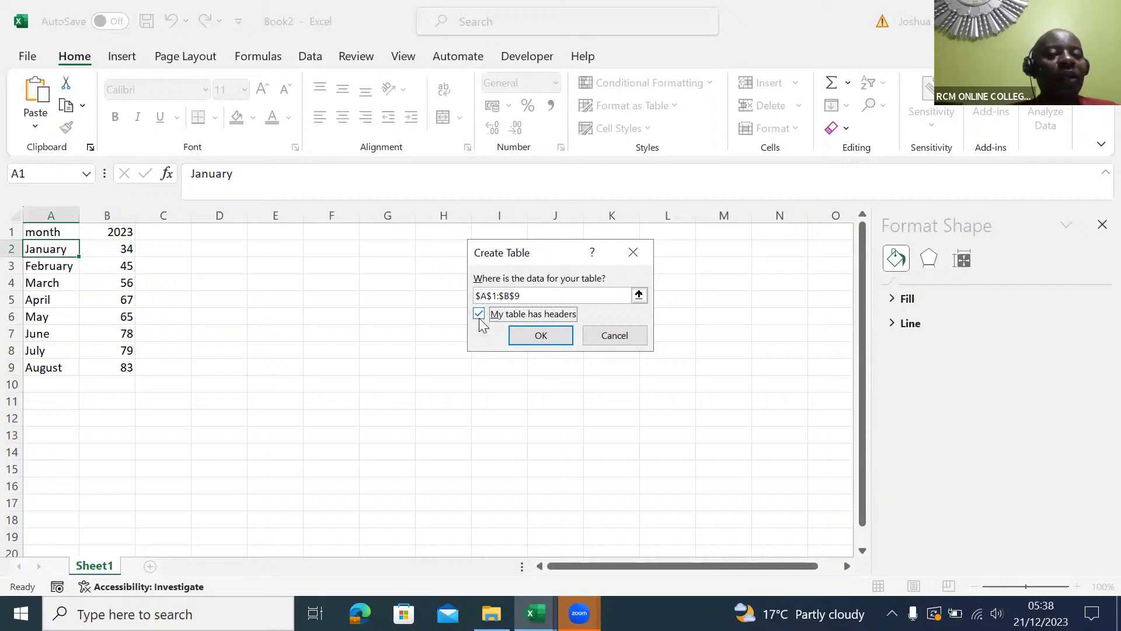
click(535, 337)
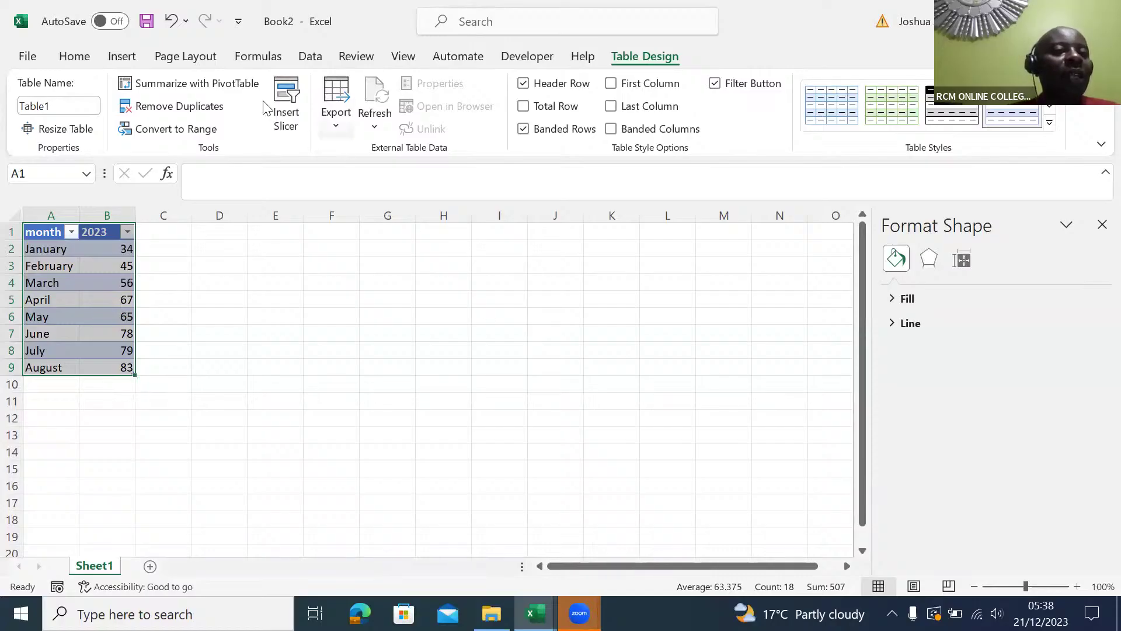
Insert a 2-D clustered column chart from the whole month and 2023 table.
click(123, 57)
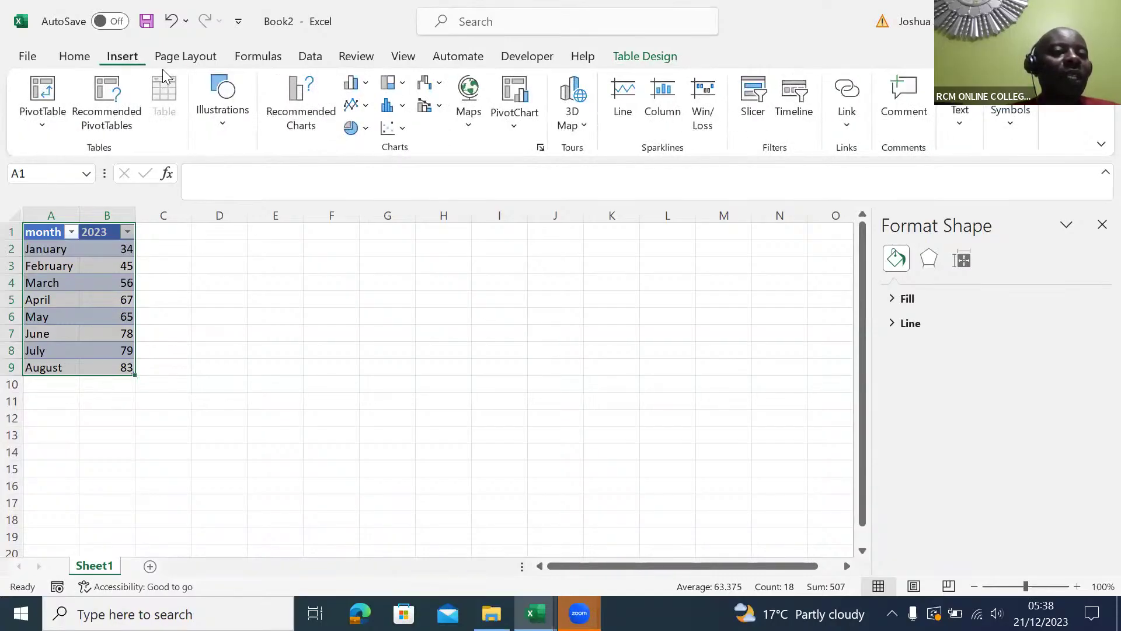
click(353, 87)
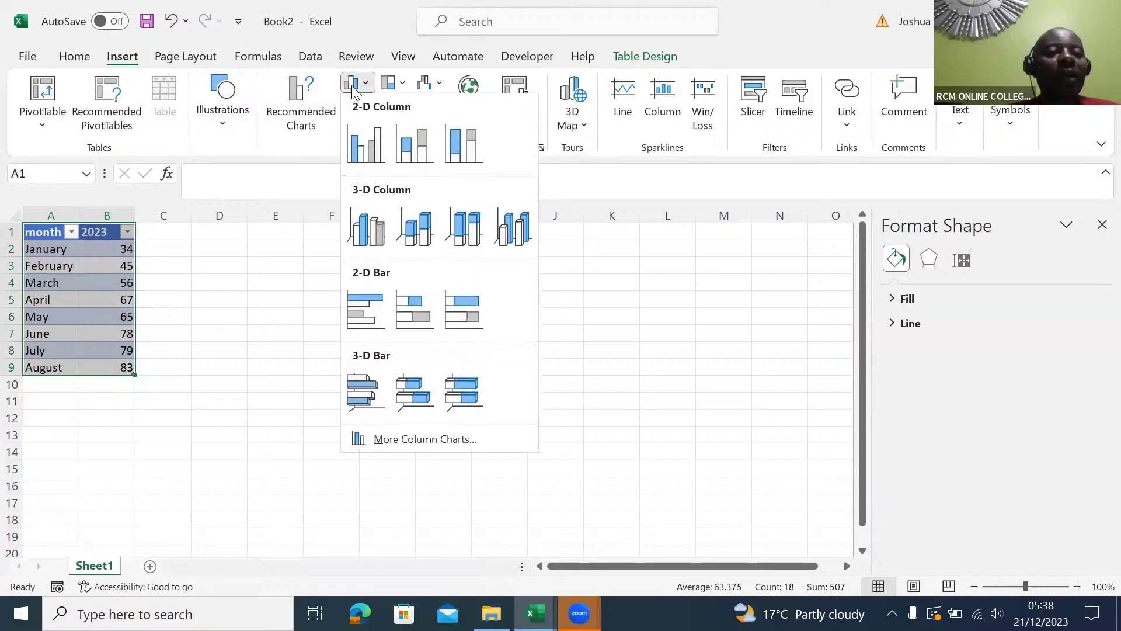
click(365, 148)
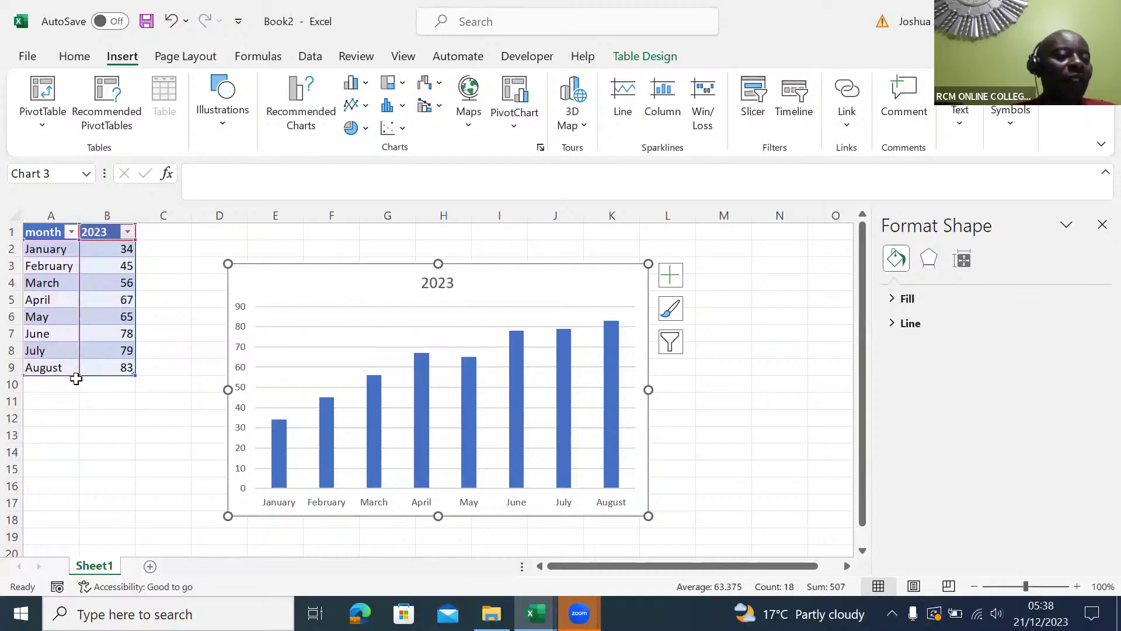
Extend the table with September in A10 and the value 45 in B10.
click(51, 383)
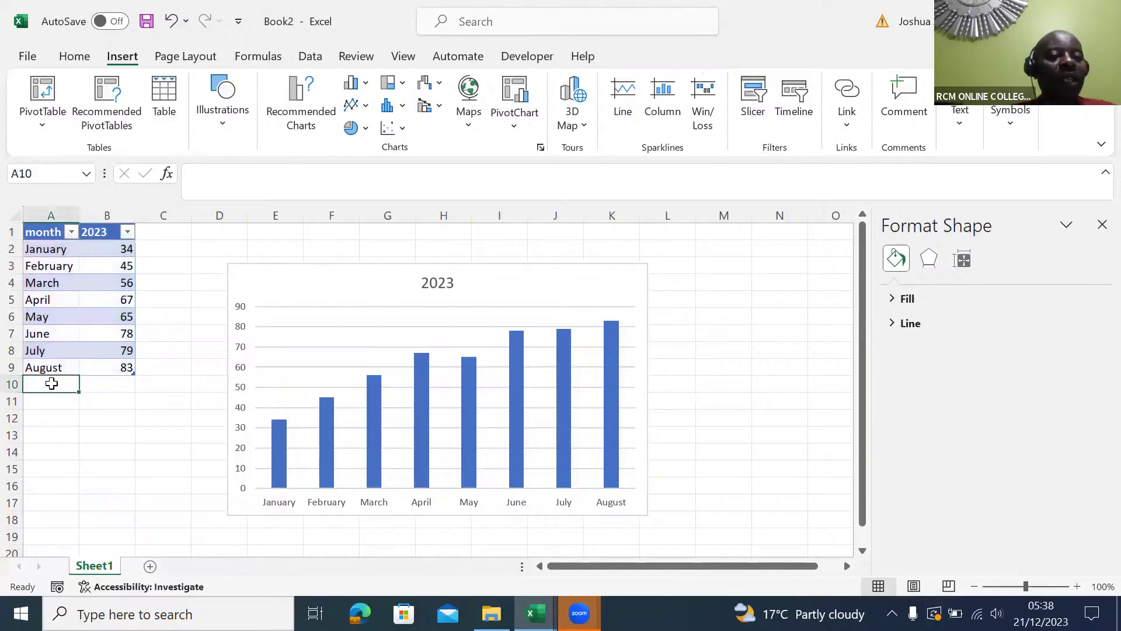
text(S)
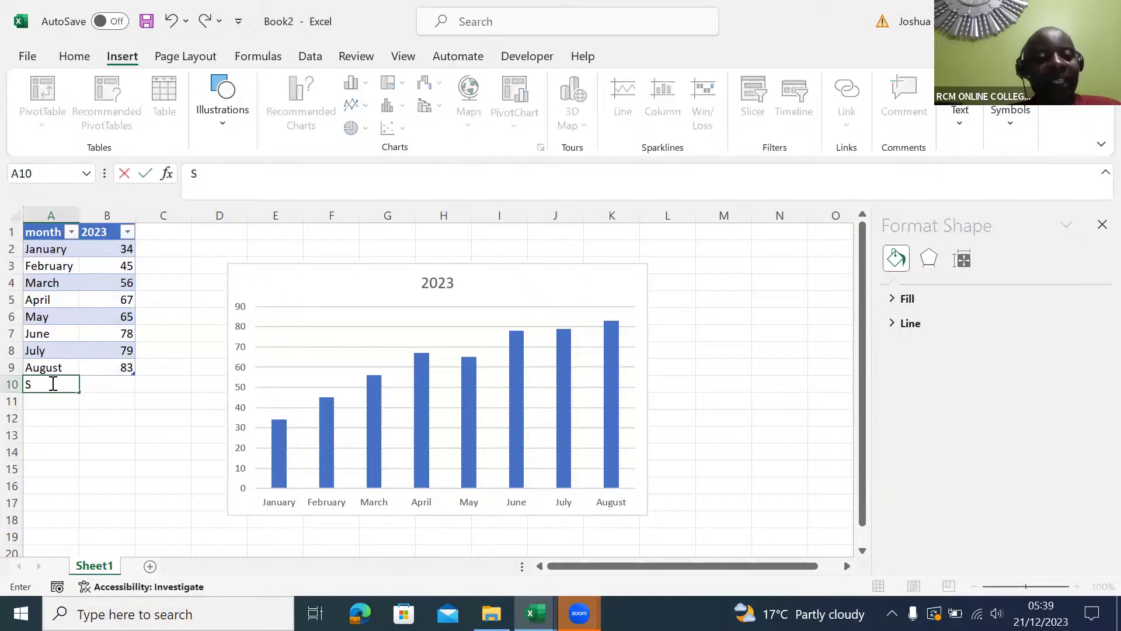
text(ep)
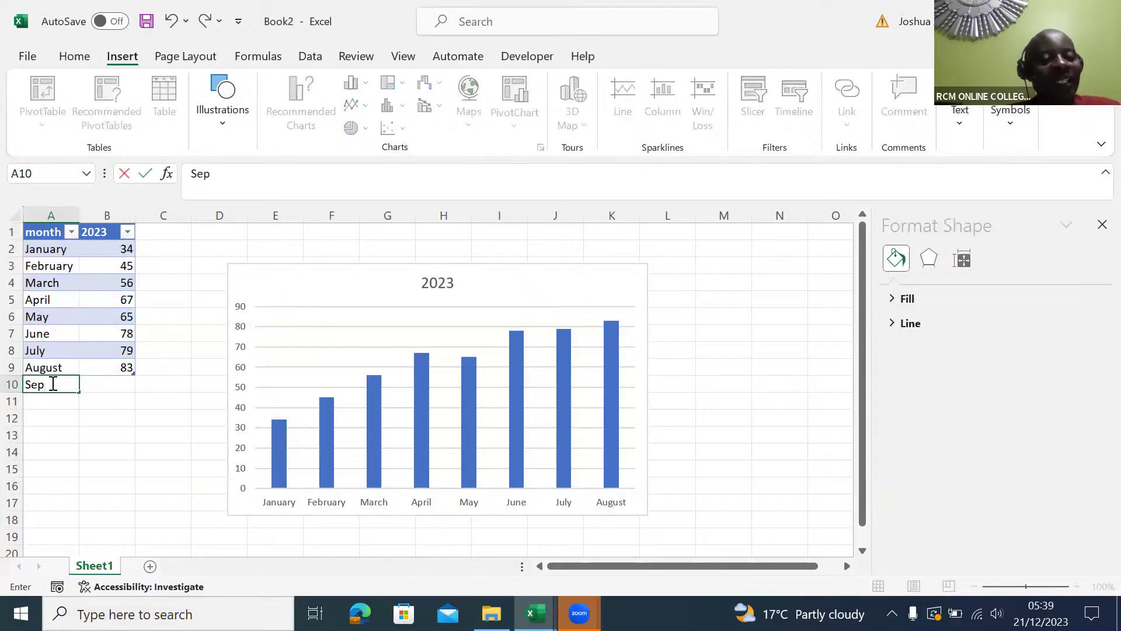
text(te)
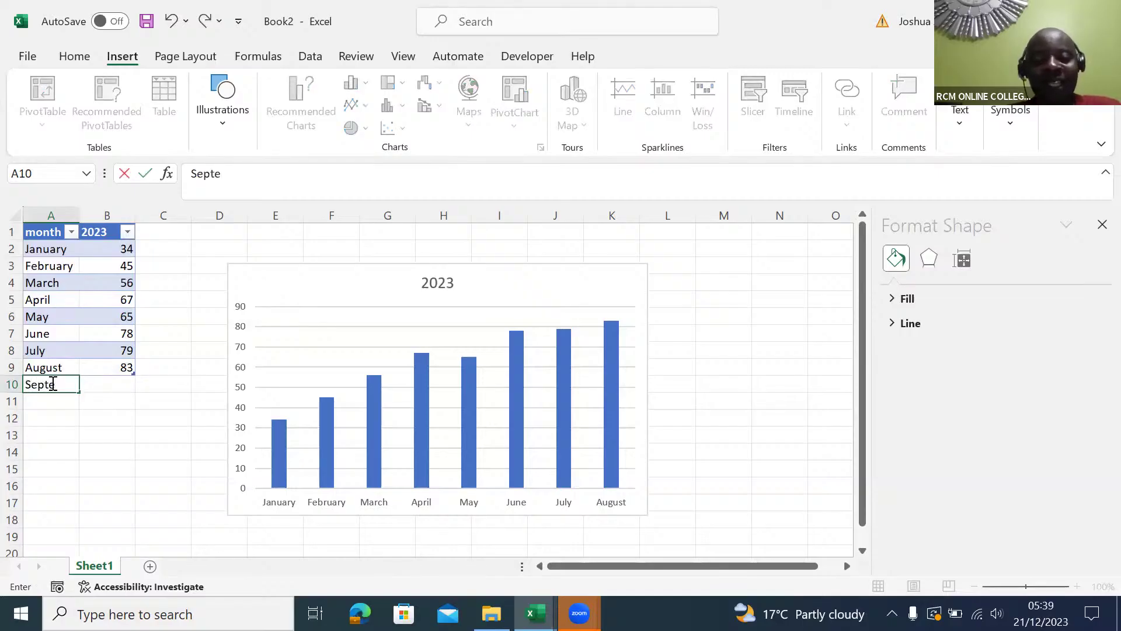
text(mber)
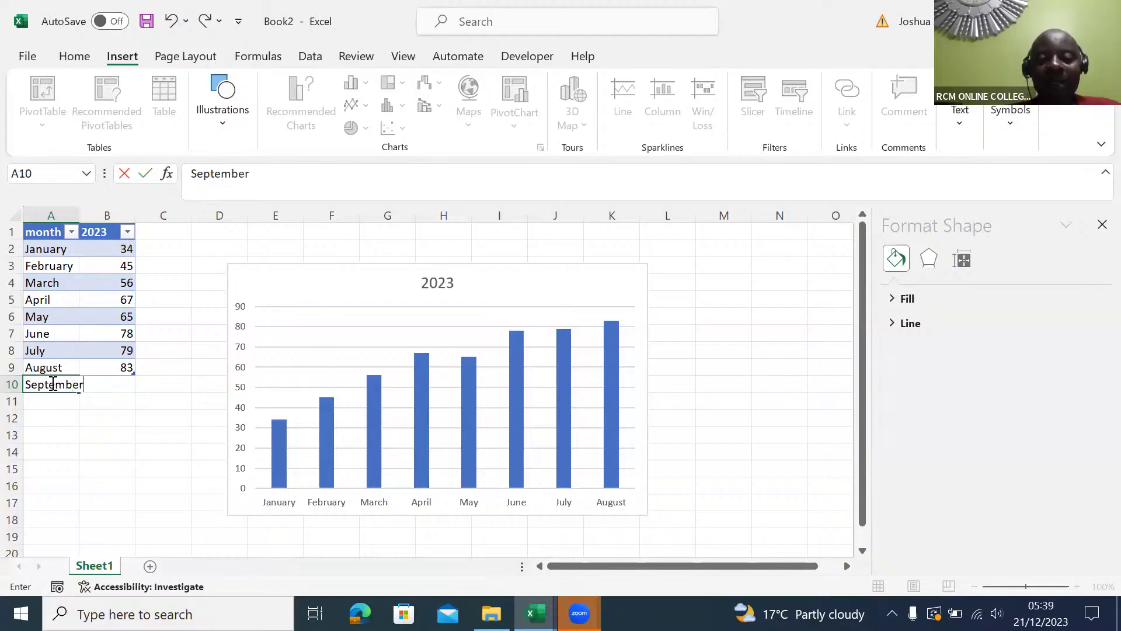
key(Return)
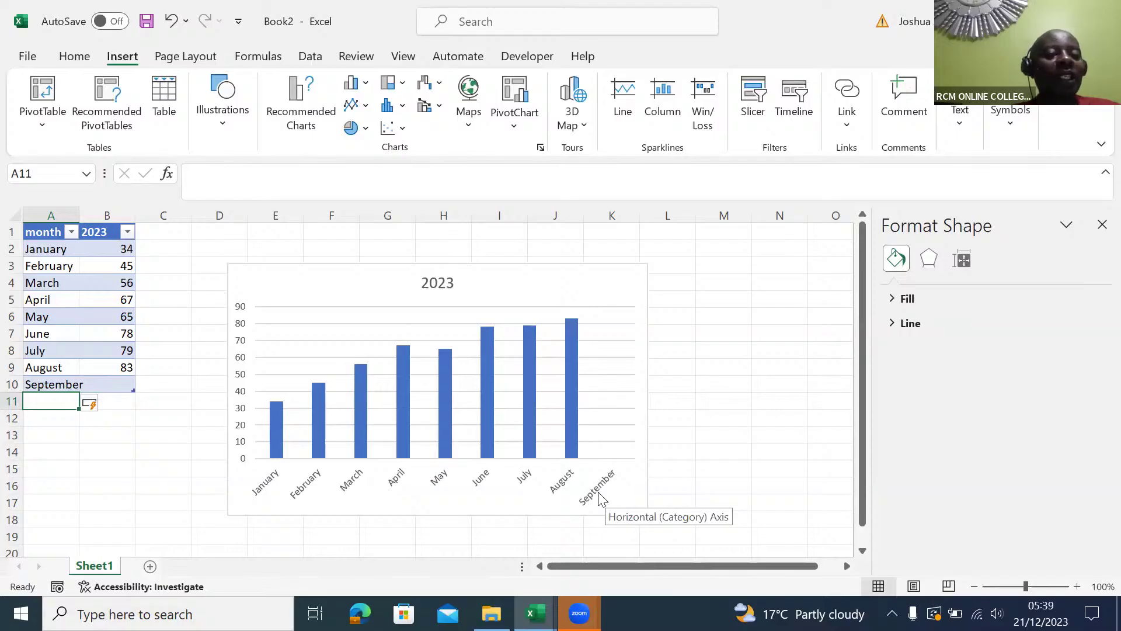
click(122, 387)
text(45)
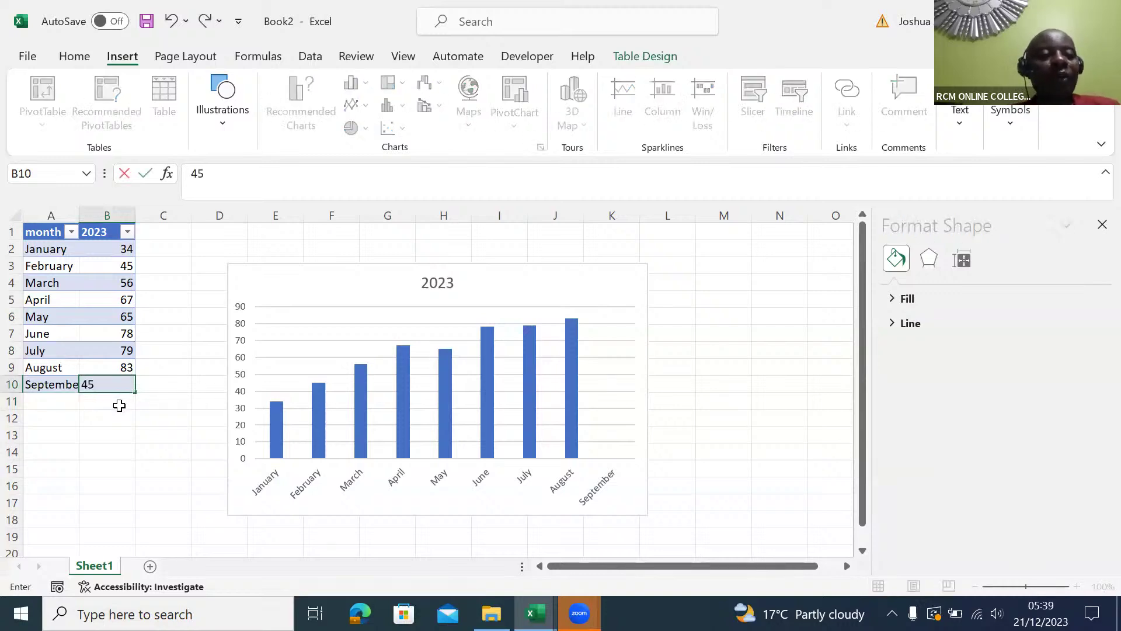
key(Return)
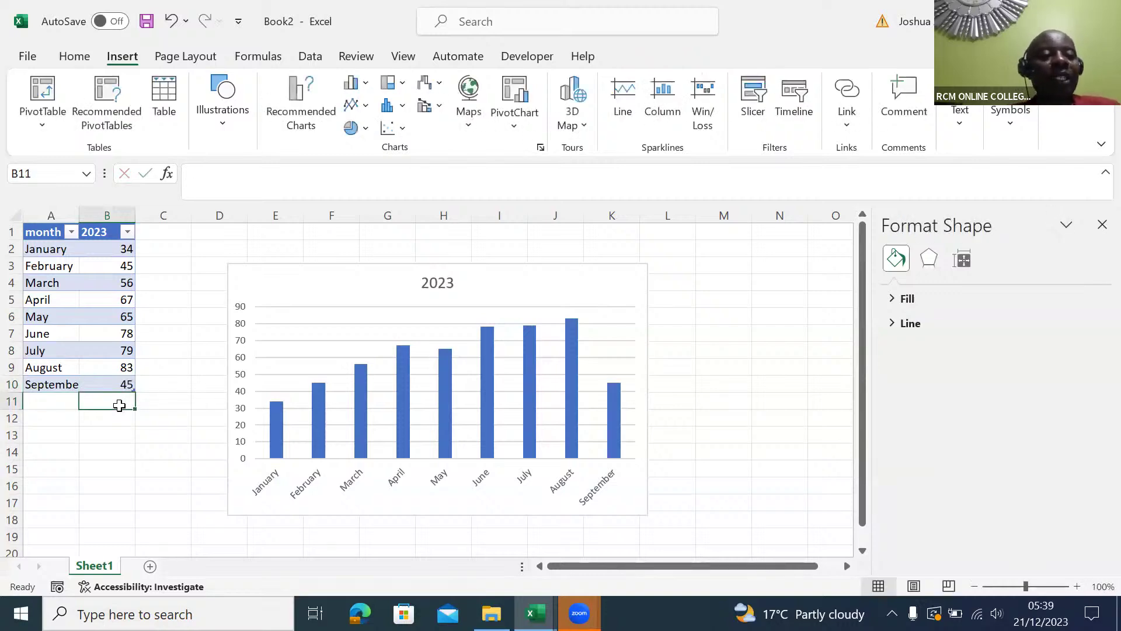
mouse_move(611, 425)
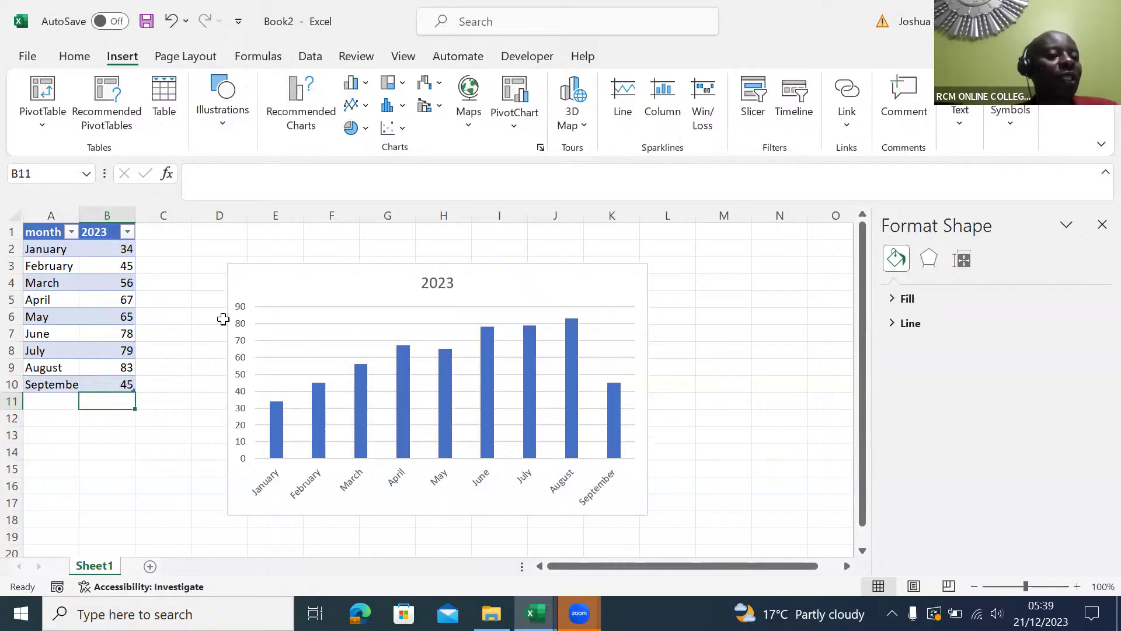
Add a new table column by entering the header 2024 in C1.
click(165, 231)
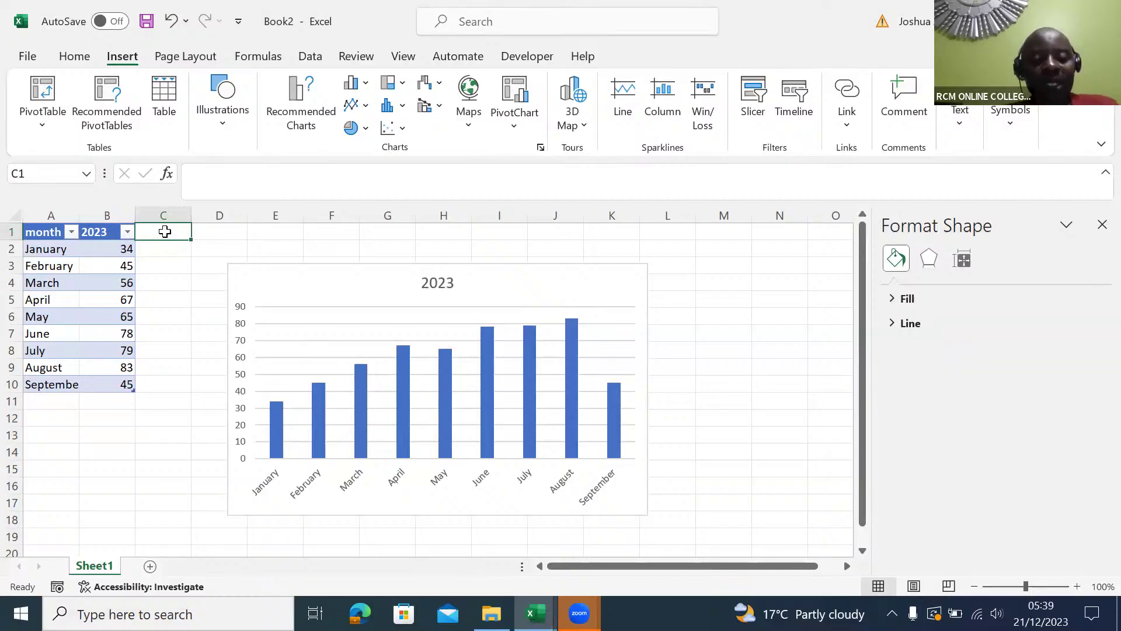
text(2024)
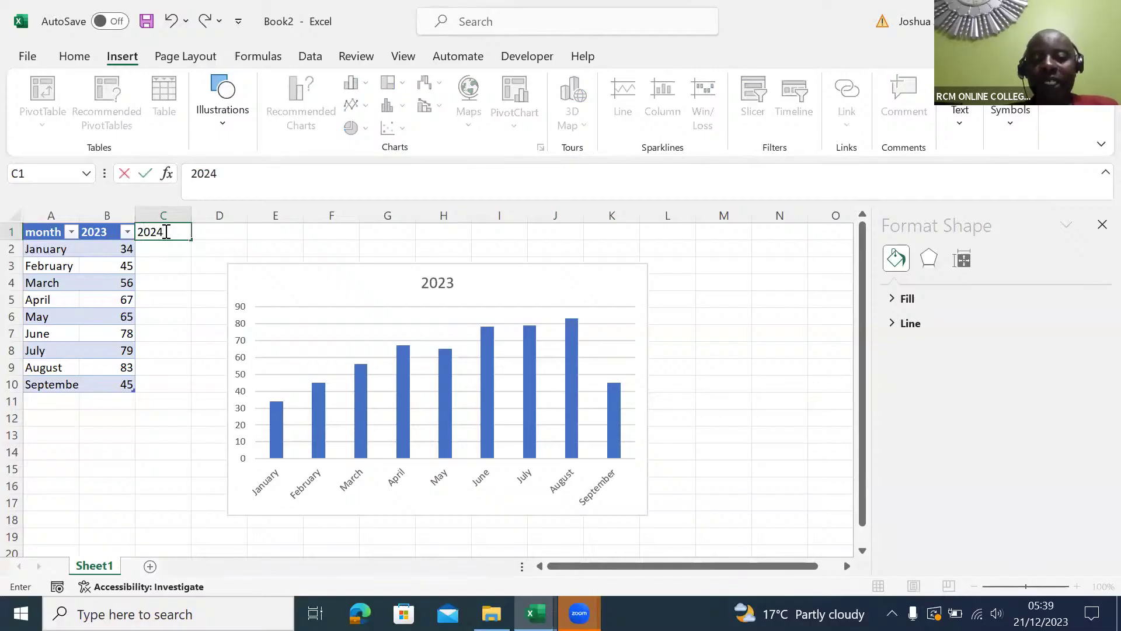
key(Return)
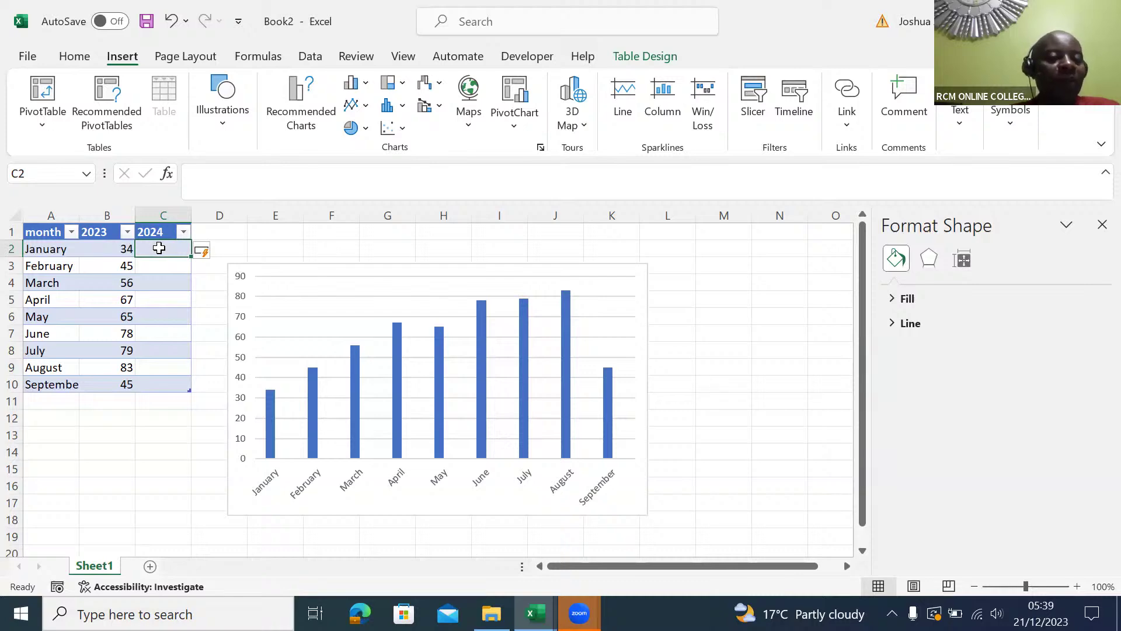
Enter the 2024 values 20 for January and 58 for February in C2:C3.
text(20)
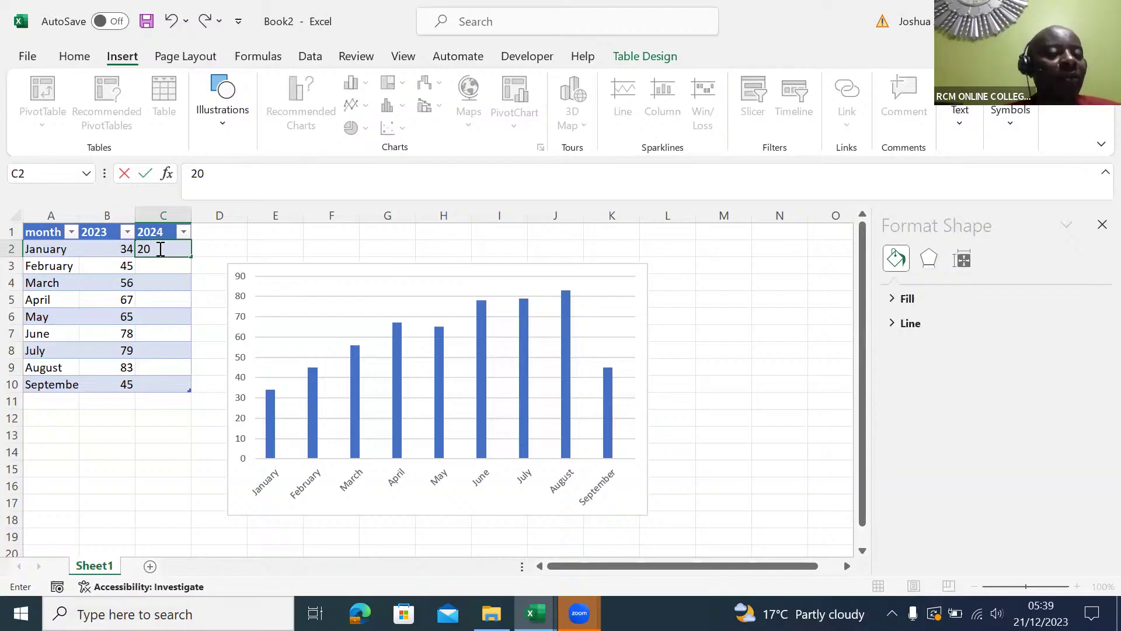
key(Return)
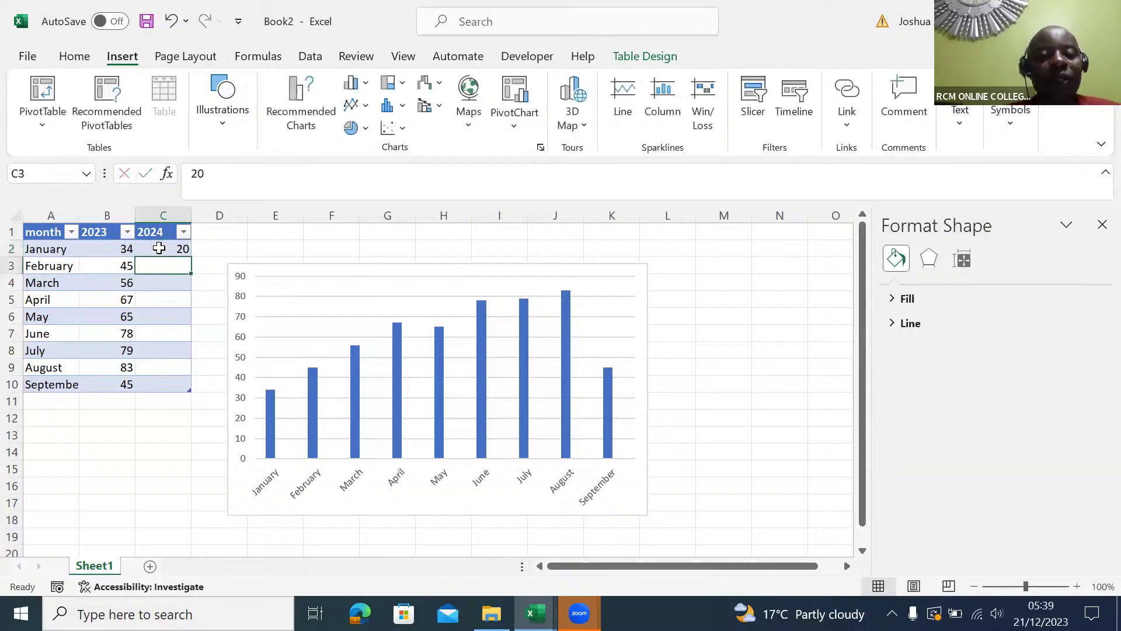
mouse_move(287, 454)
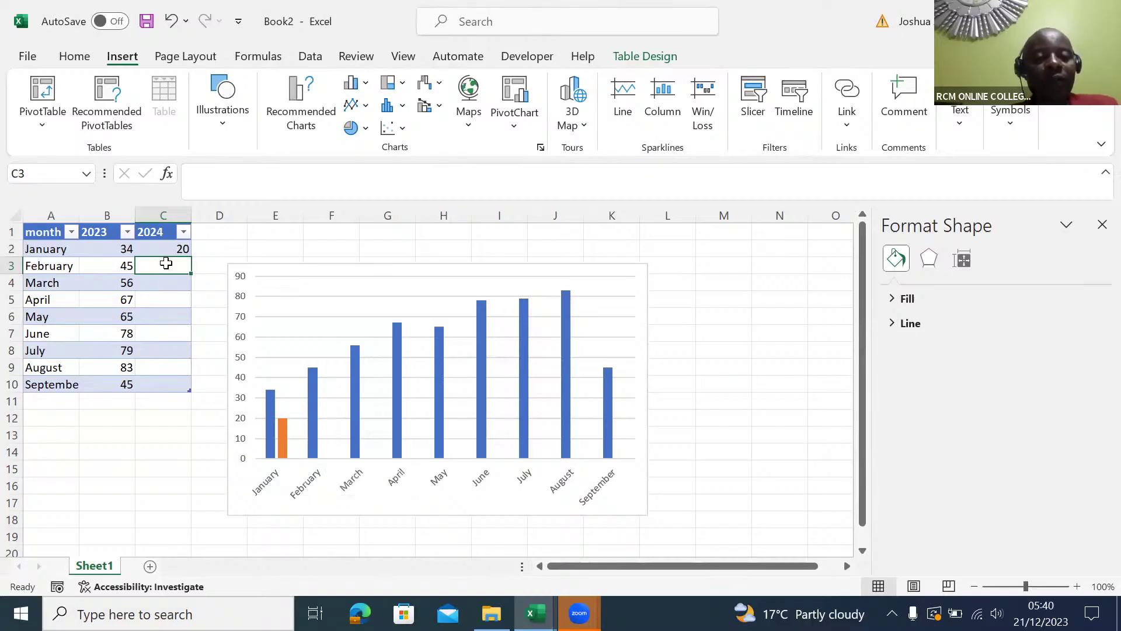
text(58)
key(Return)
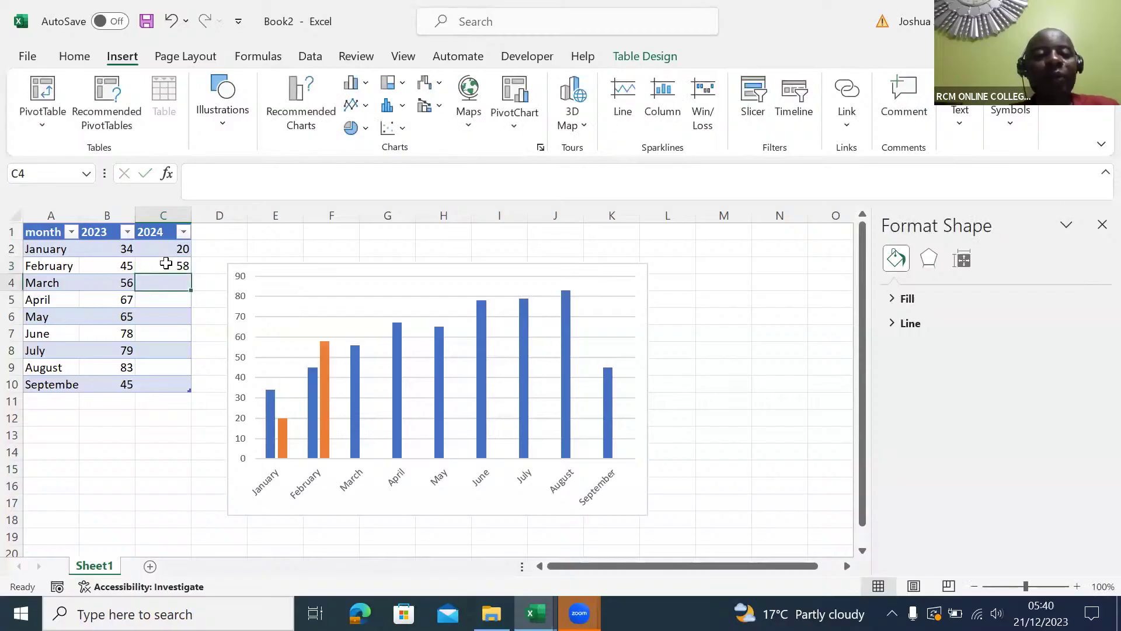
mouse_move(353, 418)
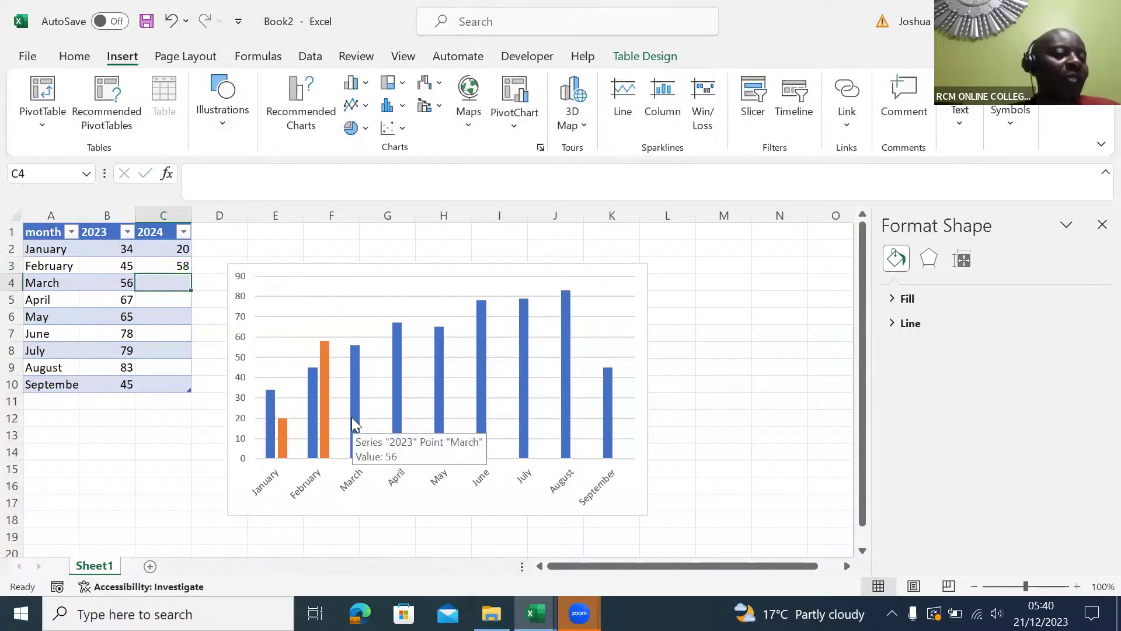
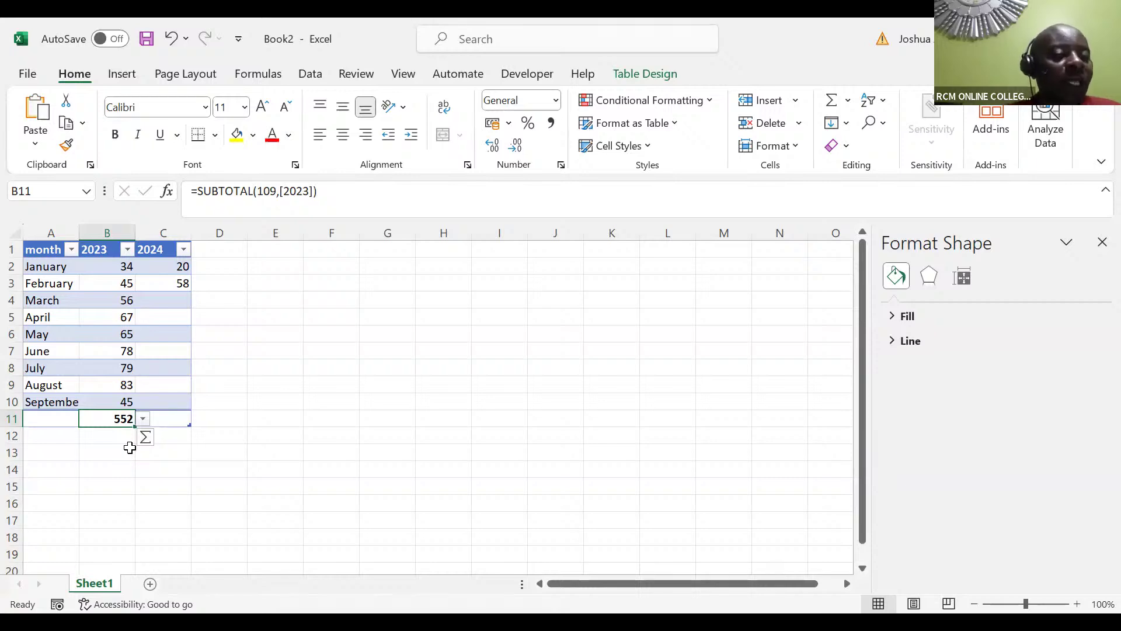
Try to fill the 2023 total formula rightward from B11 into the 2024 total cell C11.
click(171, 420)
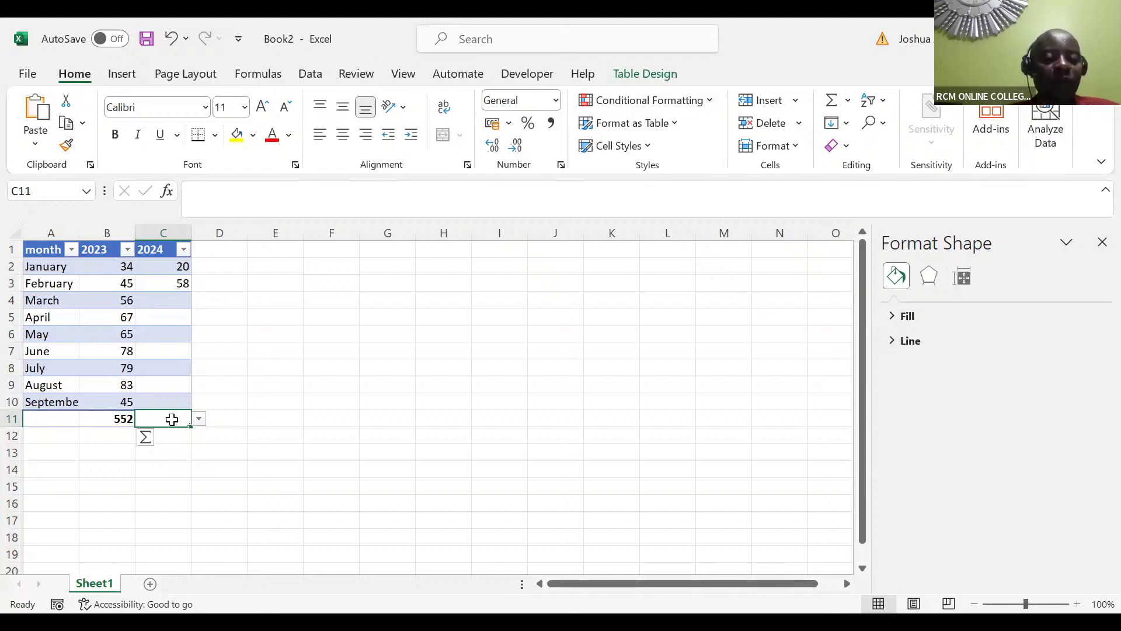
key(ctrl+r)
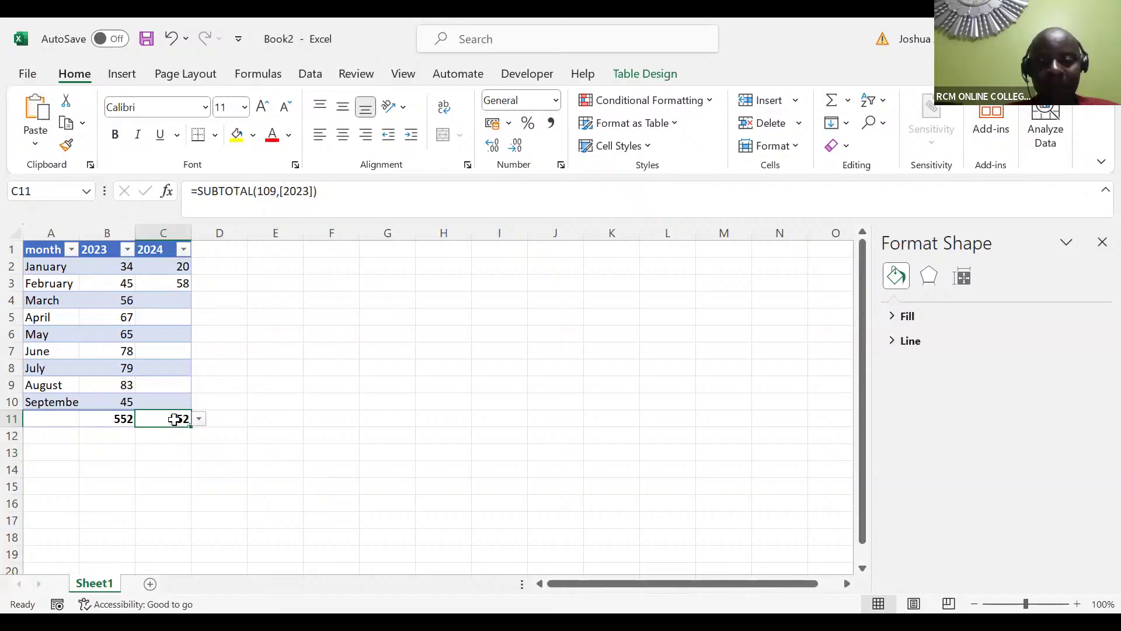
key(Delete)
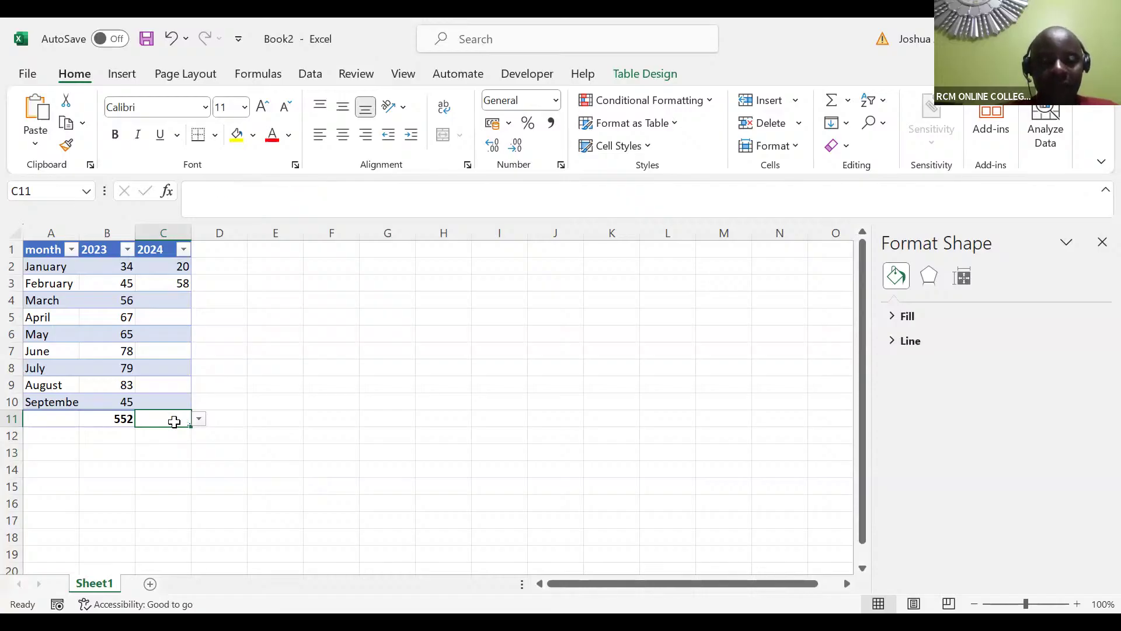
key(ctrl+z)
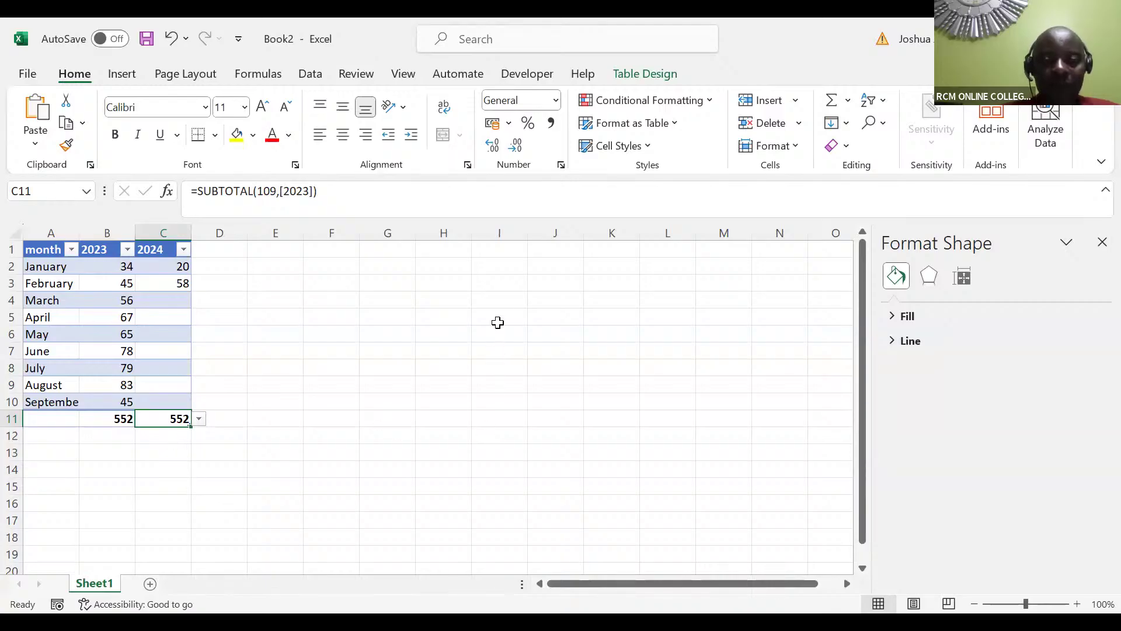
Enter 56 in I4 and 67 in I5, and add the two numbers with SUM in I6.
click(501, 301)
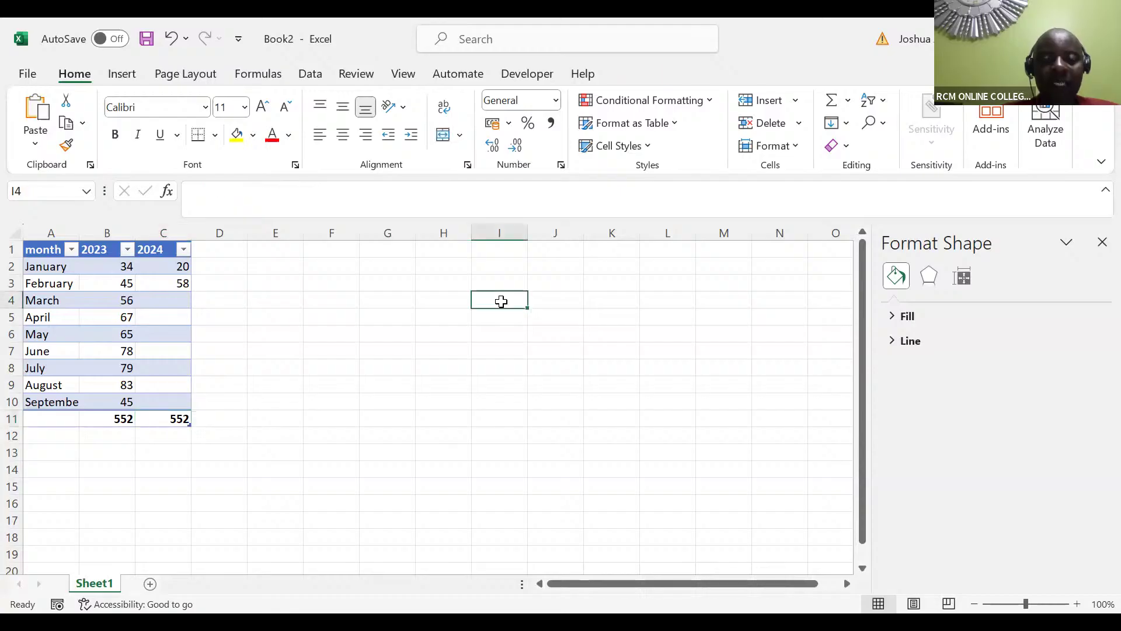
text(56)
key(Return)
text(6)
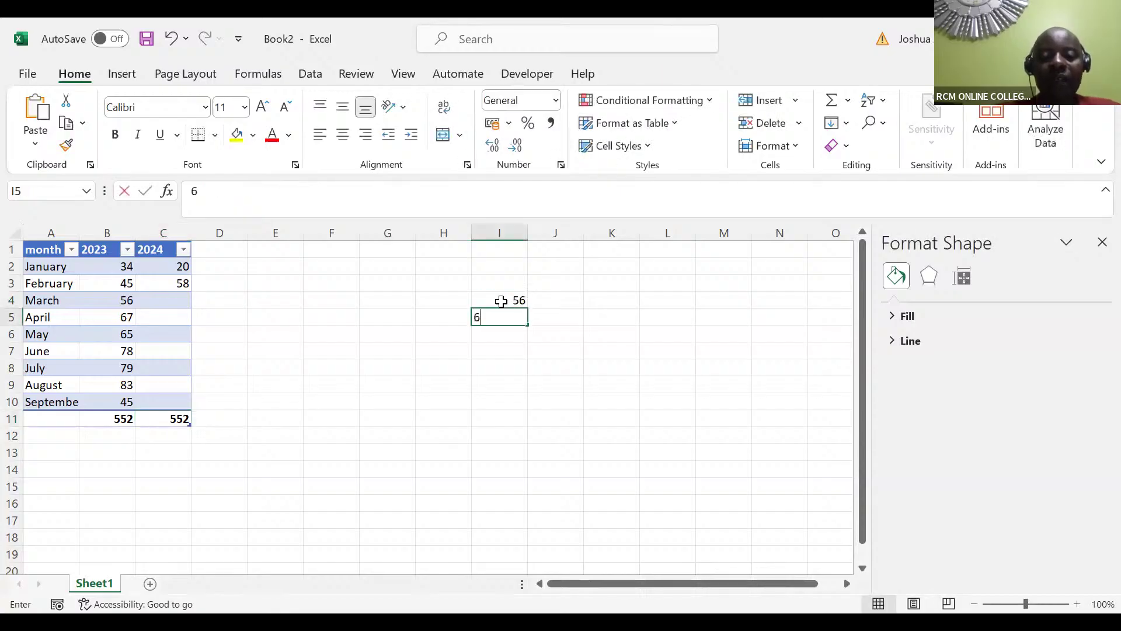
text(7)
key(Return)
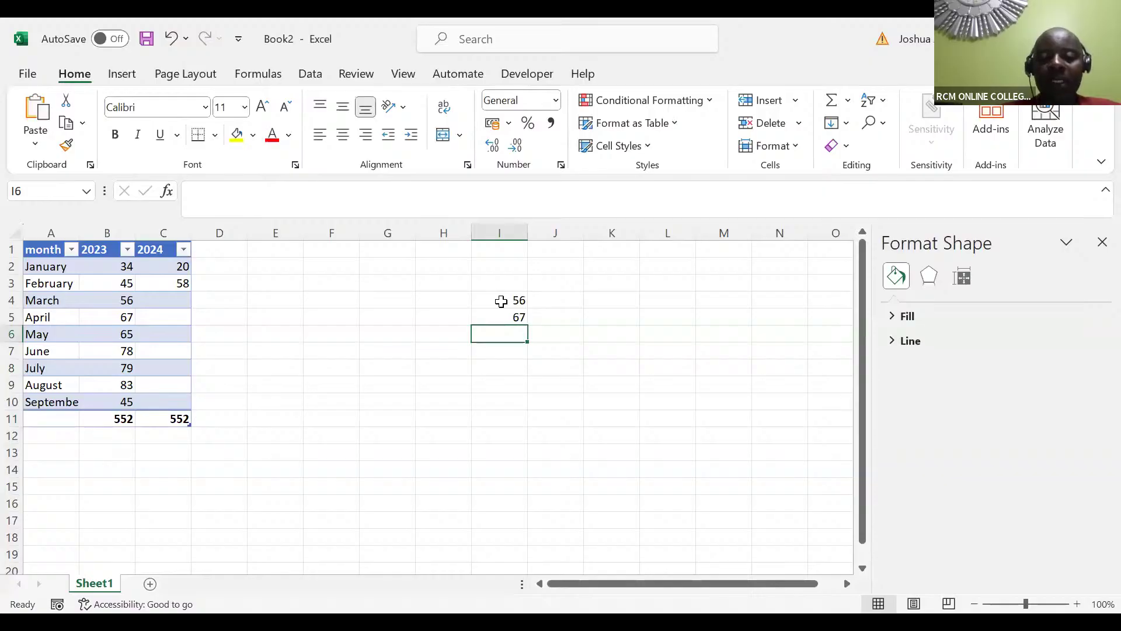
text(7)
key(alt+=)
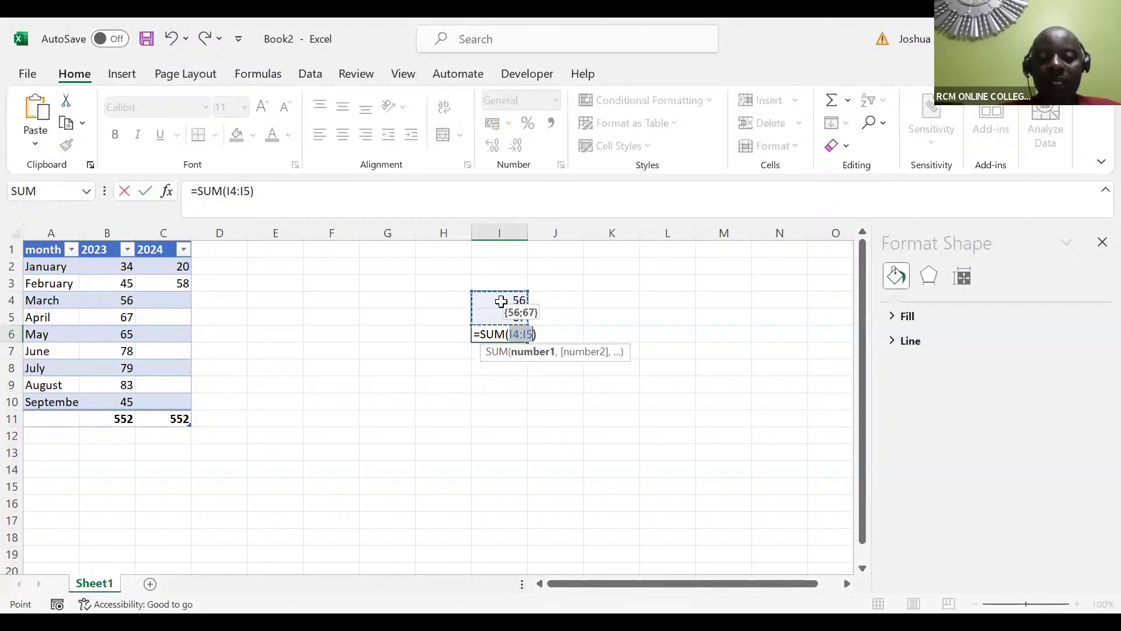
key(Return)
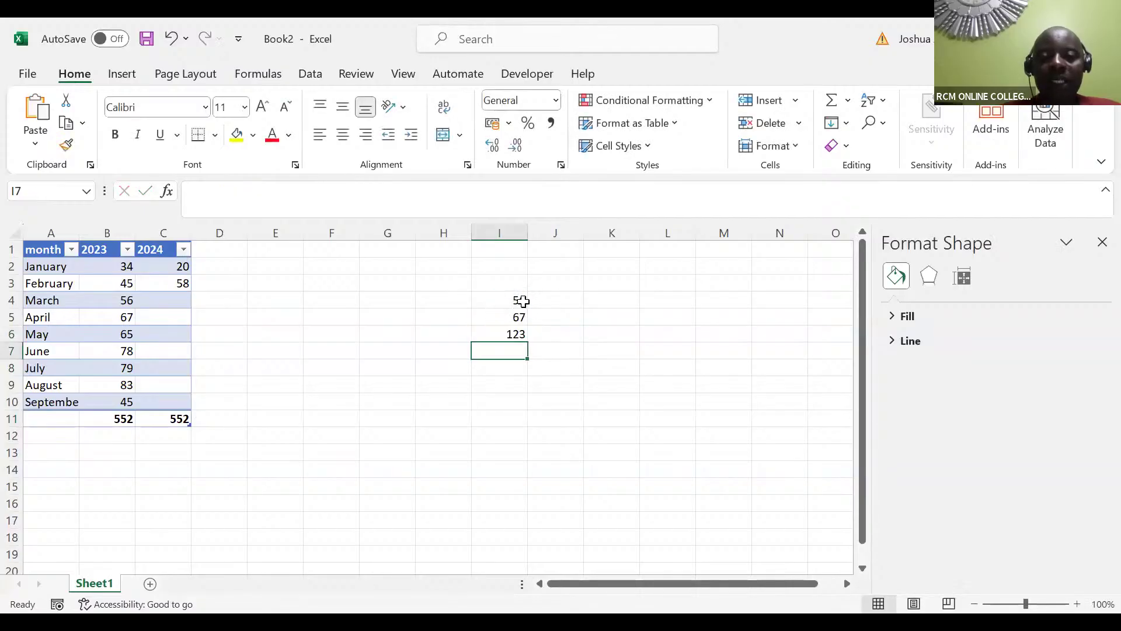
Enter 78 in J4 and 89 in J5, and fill the sum formula from I6 rightward into J6.
click(567, 299)
text(78)
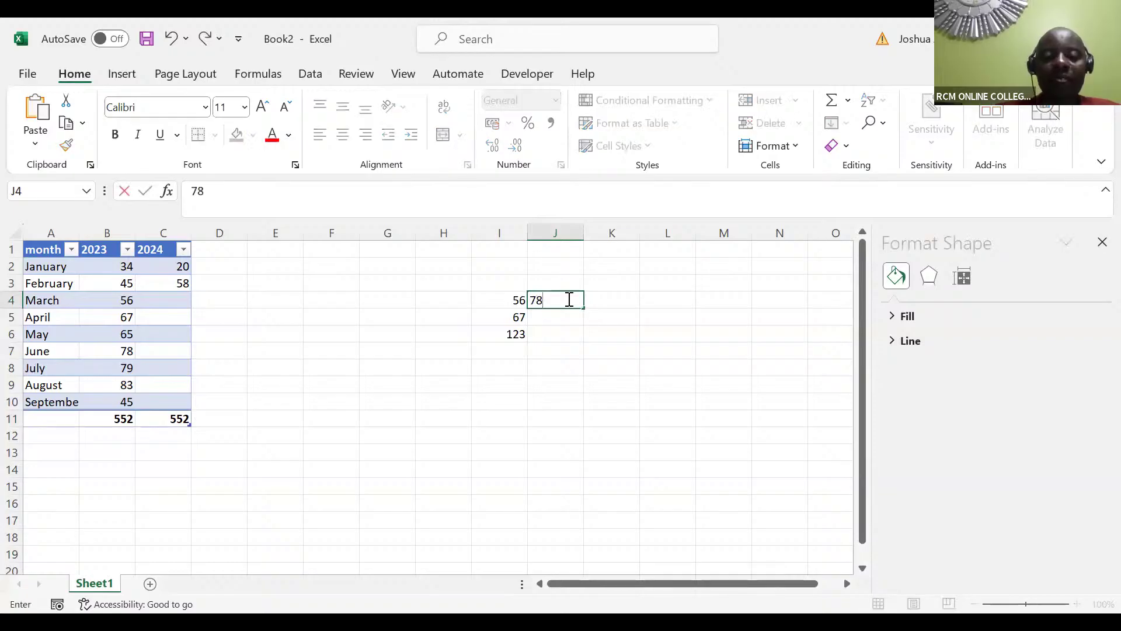
key(Return)
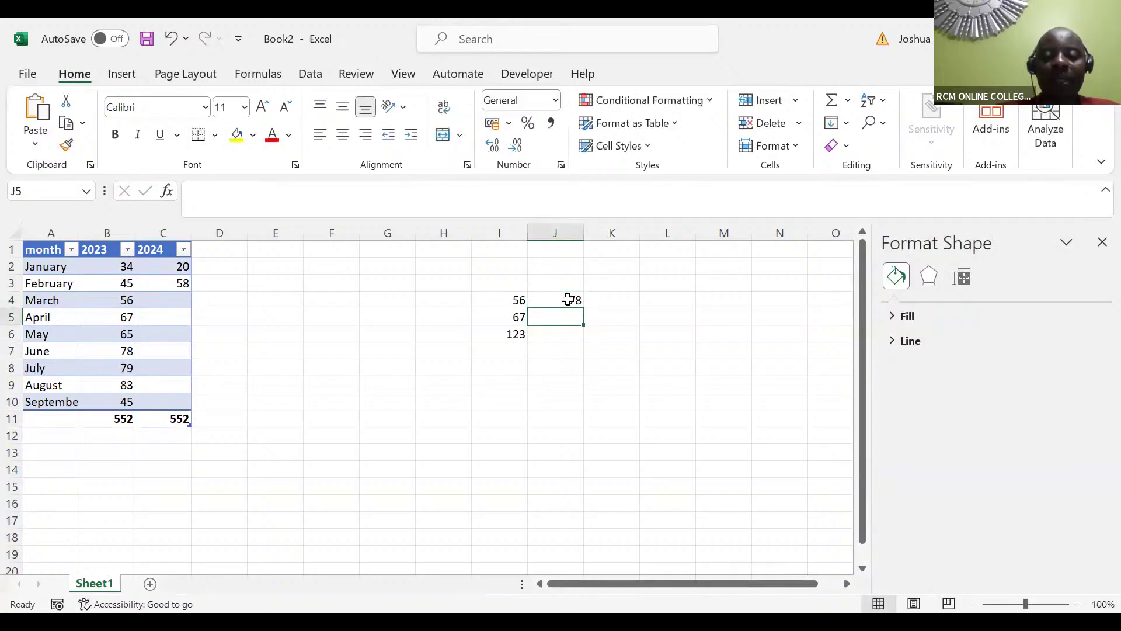
text(89)
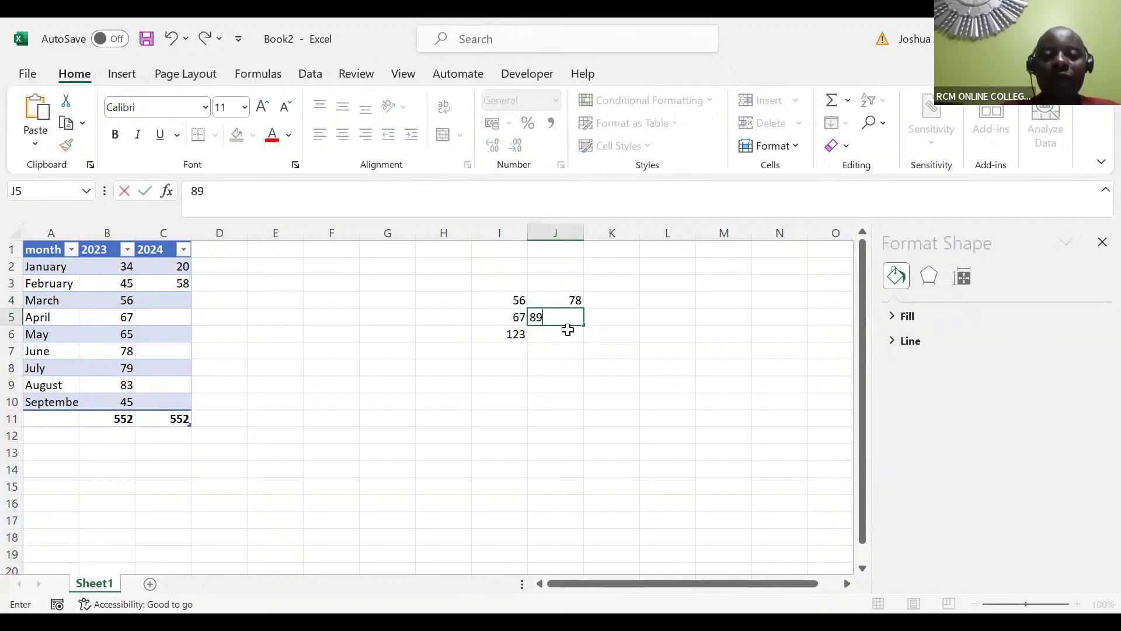
key(Return)
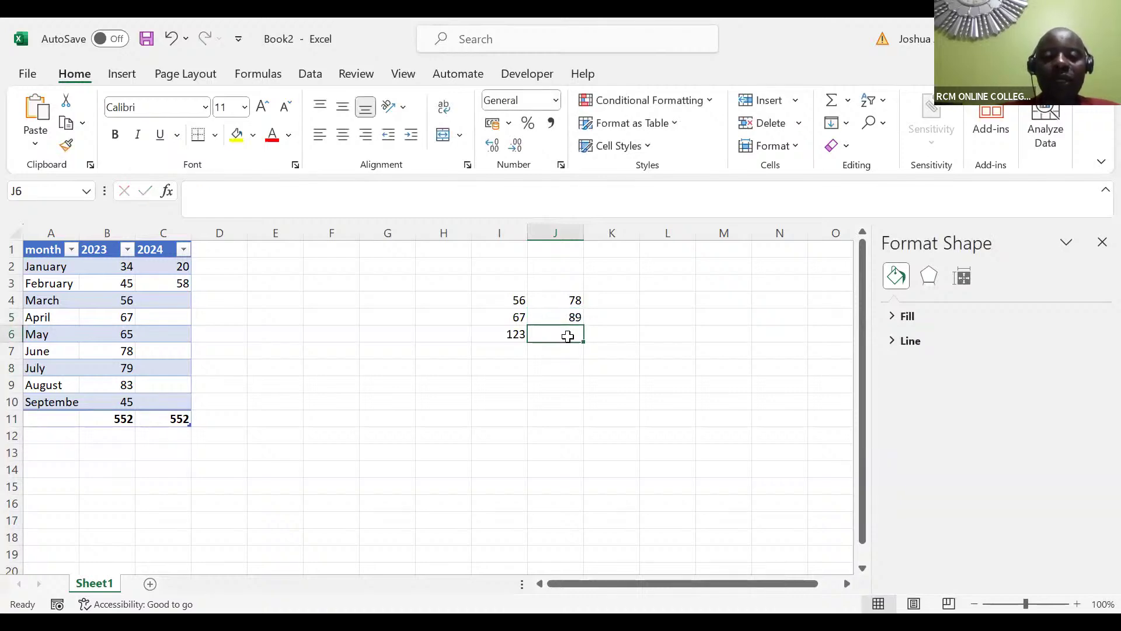
key(ctrl+r)
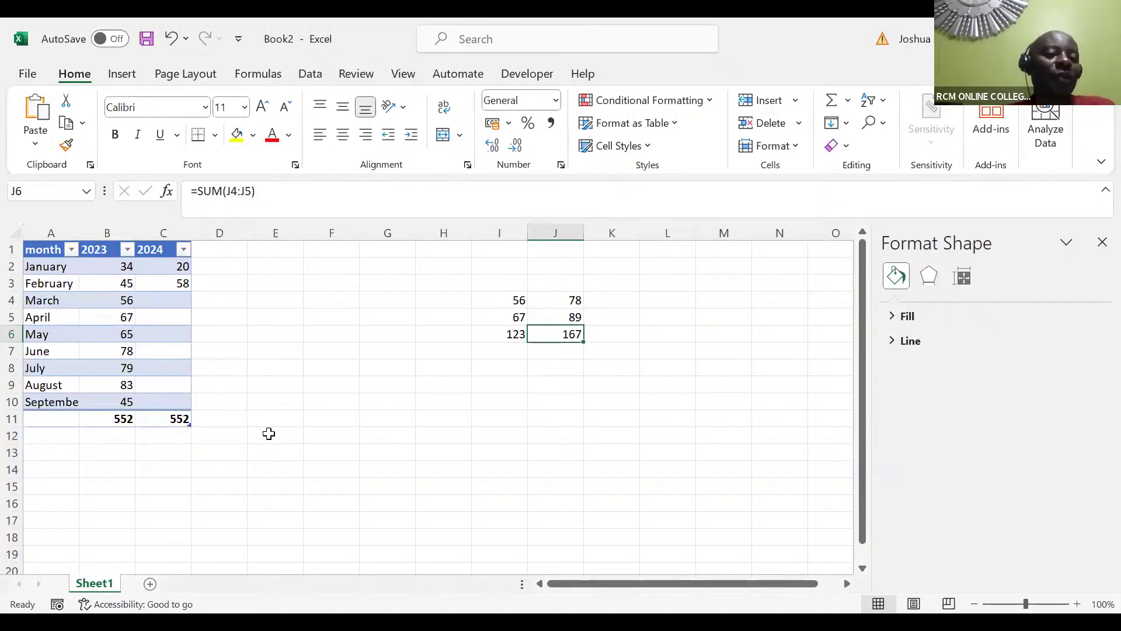
Replace the formula in C11 with an AutoSum of the 2024 column and insert three blank rows above the totals row.
click(180, 423)
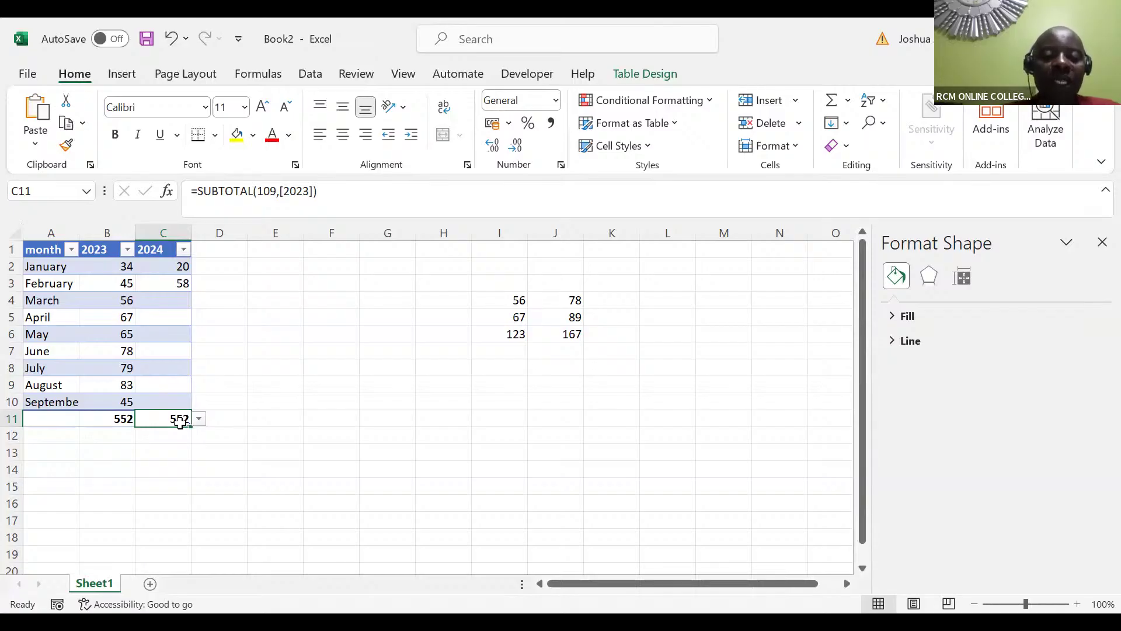
key(alt+=)
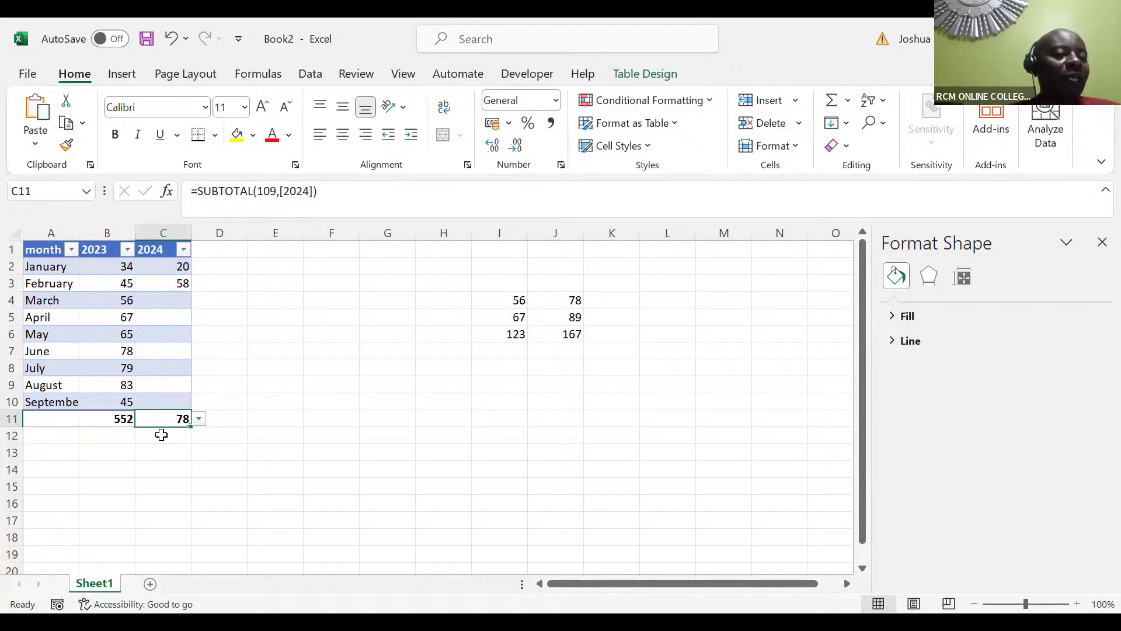
click(12, 416)
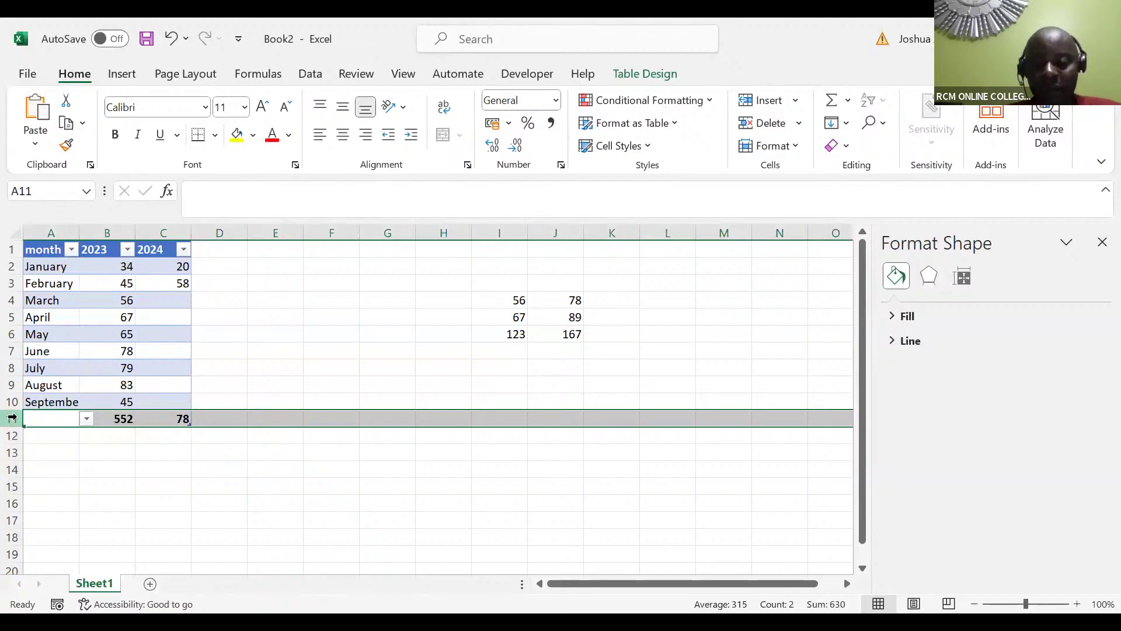
key(ctrl+shift+equal)
key(ctrl+shift+equal)
key(ctrl+shift+equal)
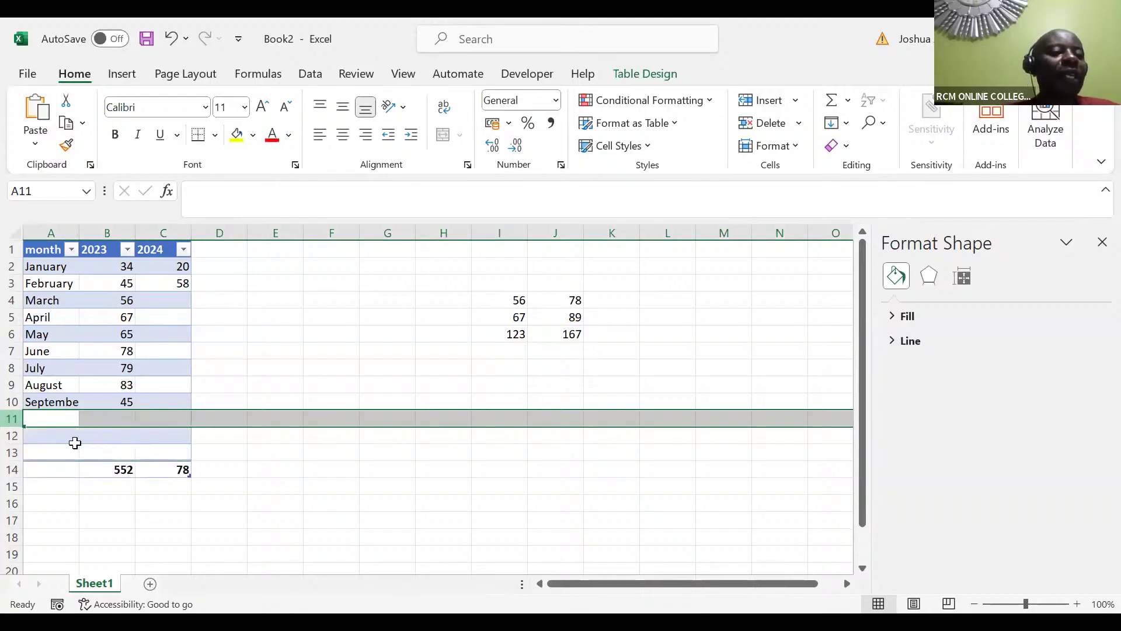
click(365, 486)
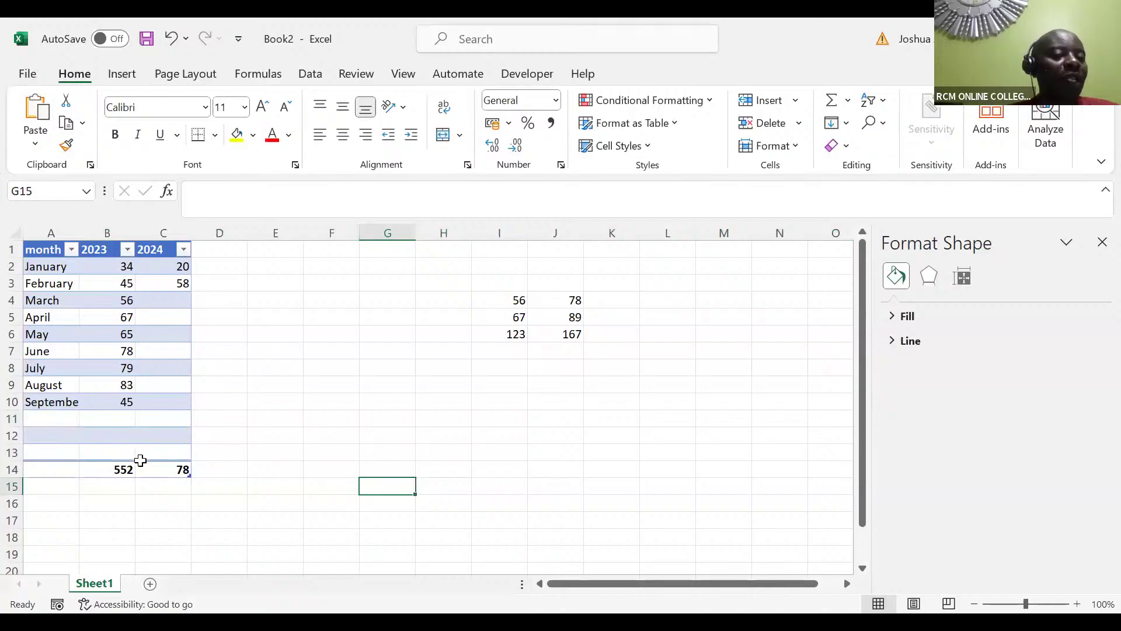
Add December in A11 with the value 10 for 2023 and 20 for 2024.
click(51, 415)
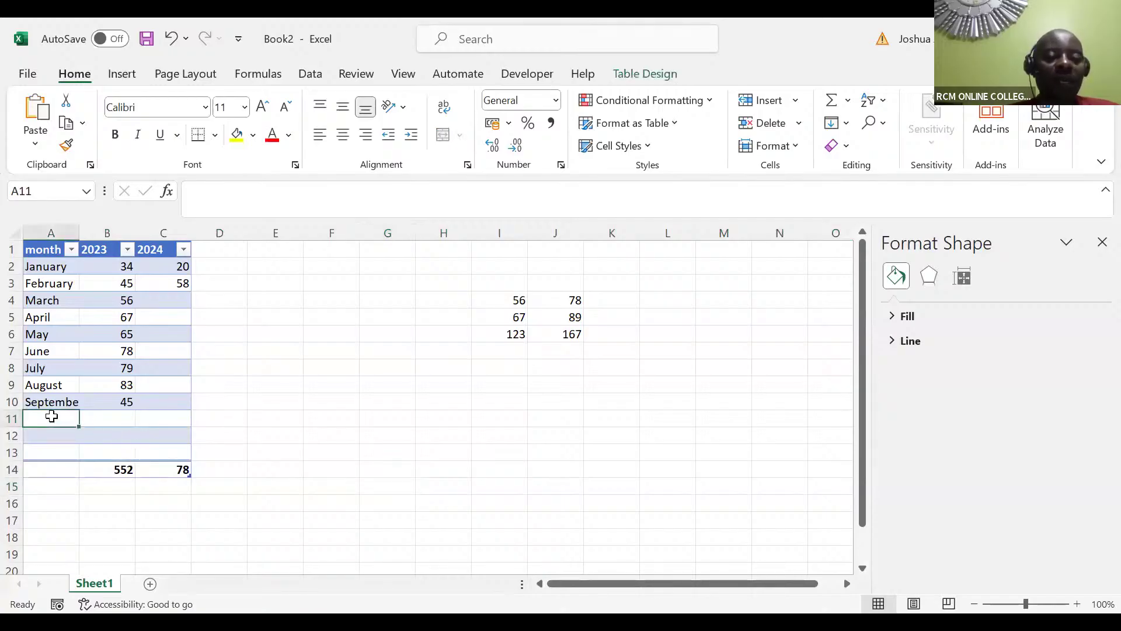
text(De)
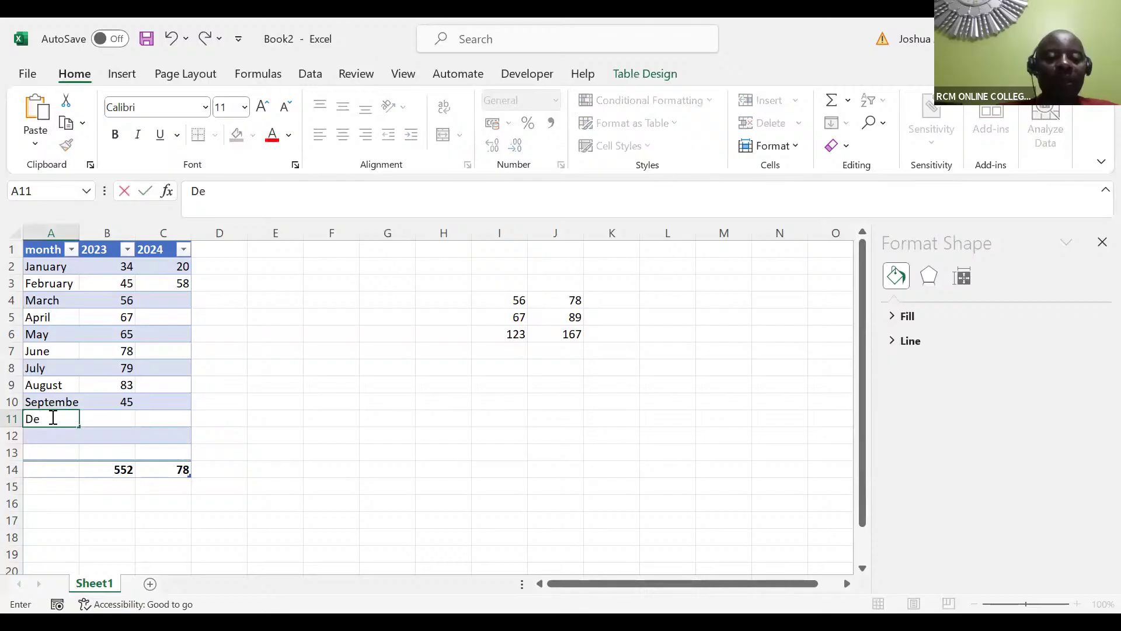
text(cember)
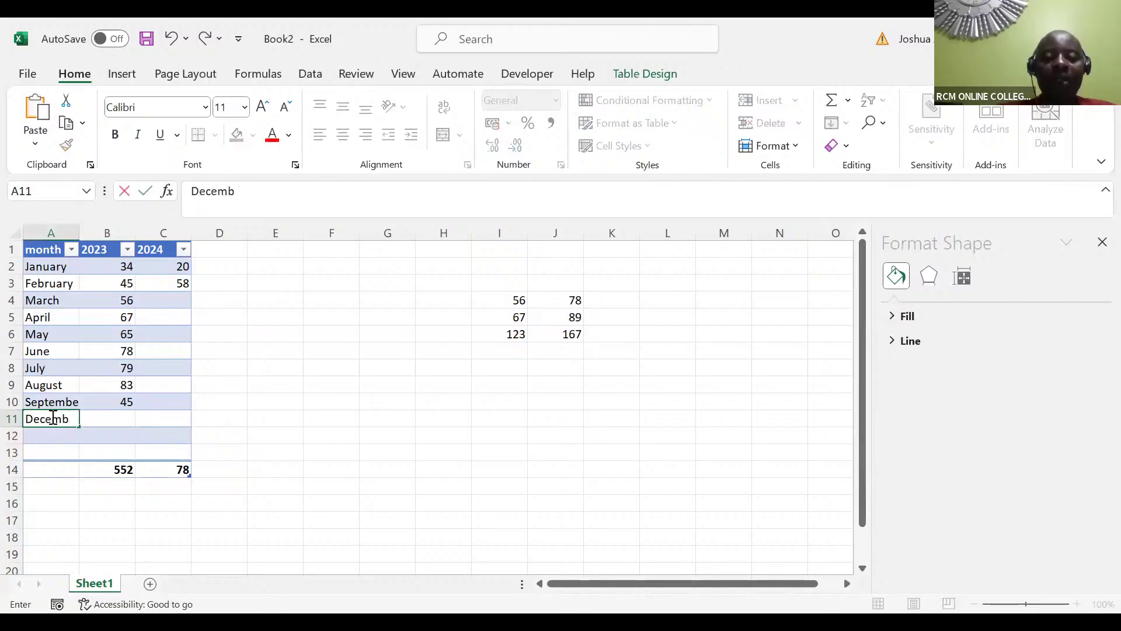
click(122, 419)
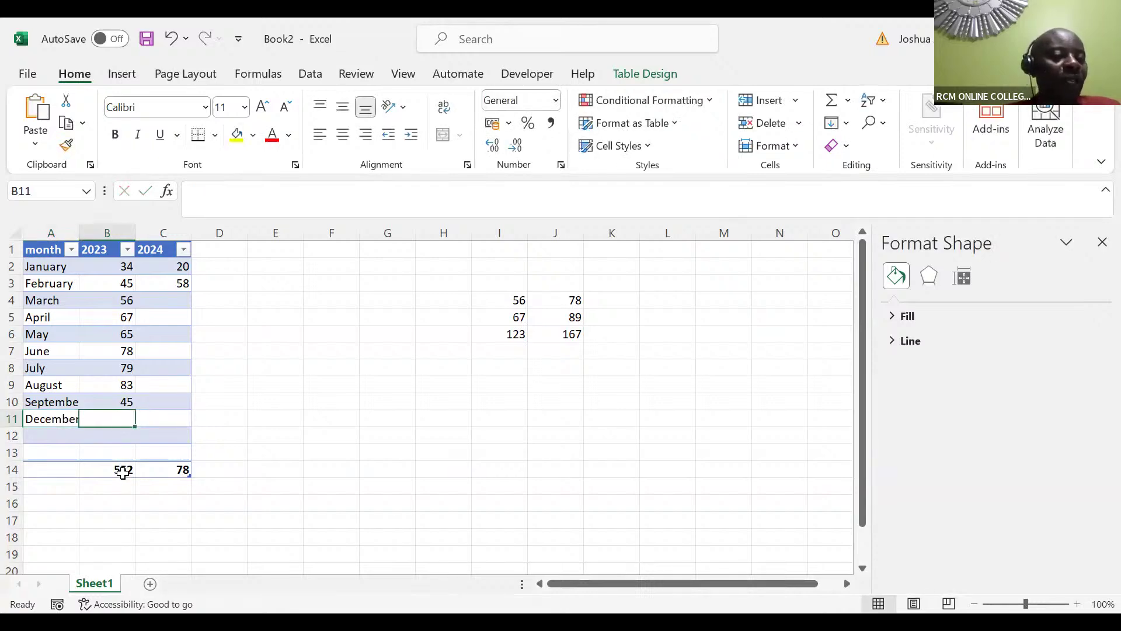
text(10)
key(Return)
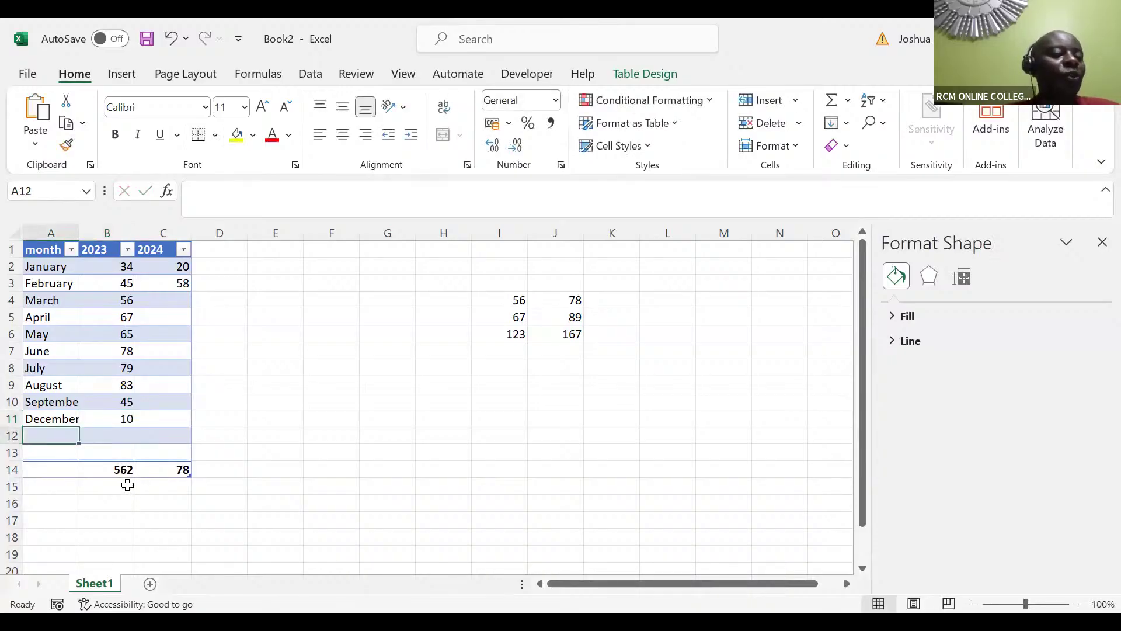
click(167, 418)
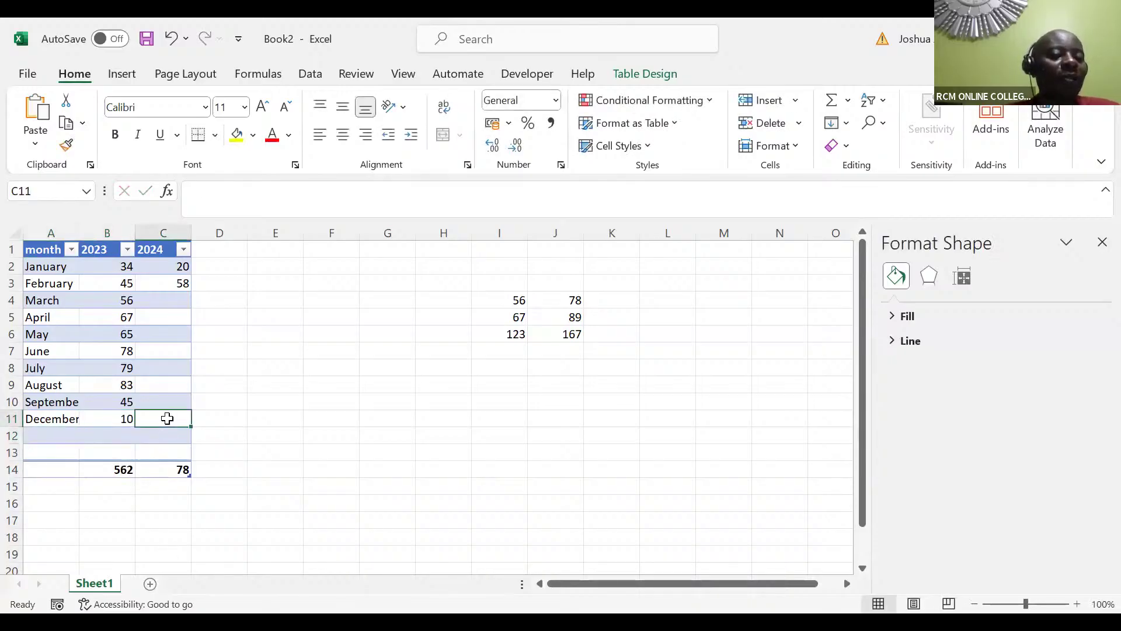
text(20)
key(Return)
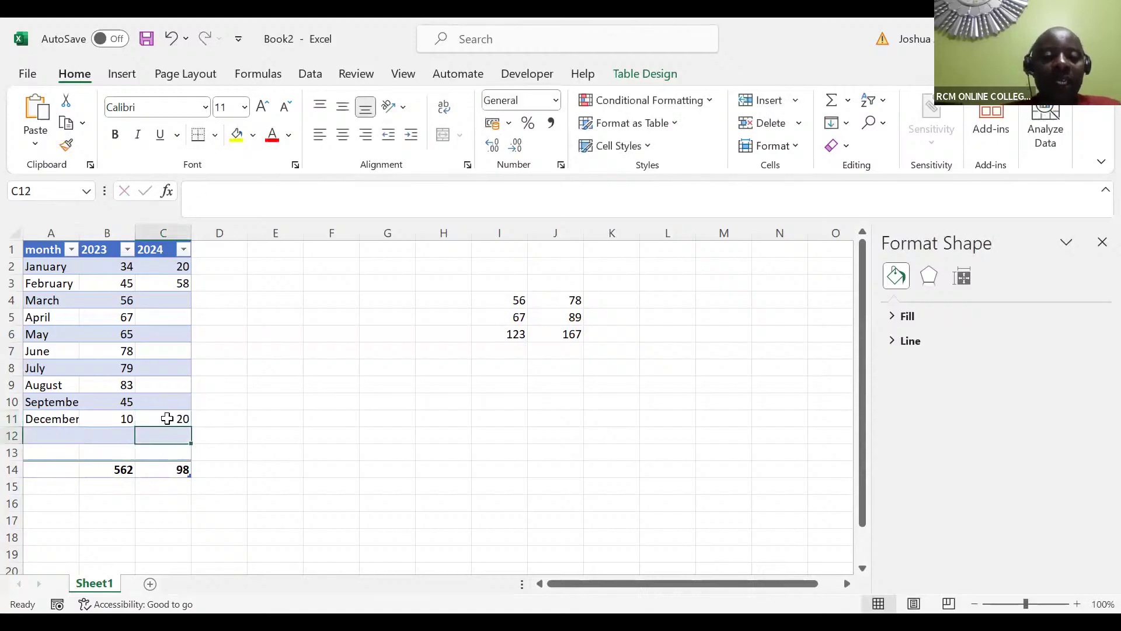
Enter 78 as the March value for 2024 in C4.
click(175, 297)
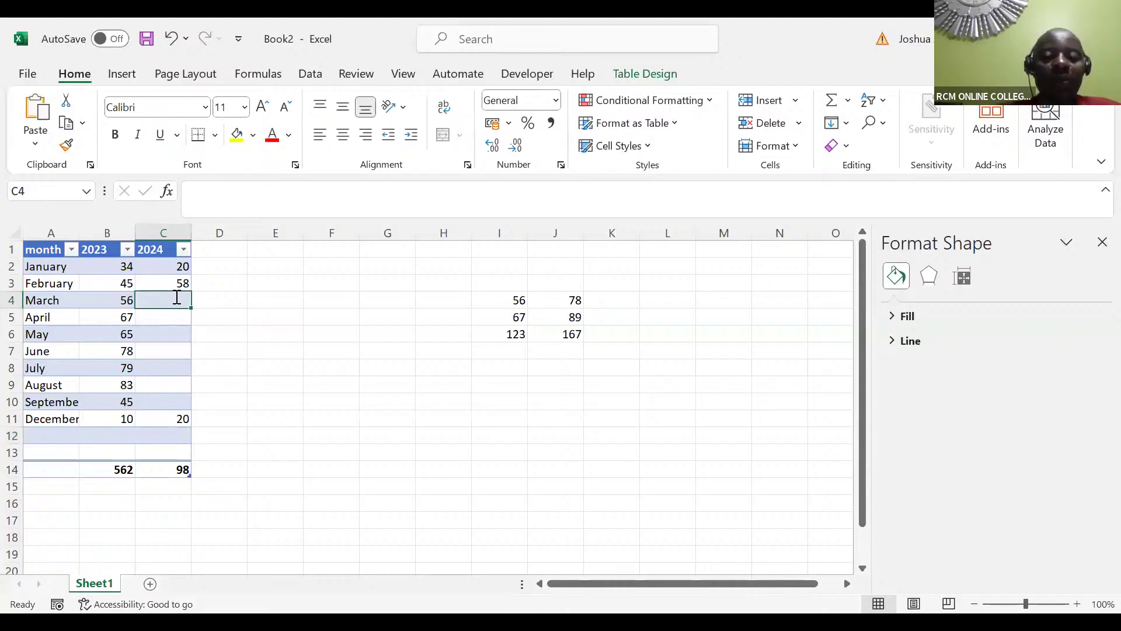
text(78)
key(Return)
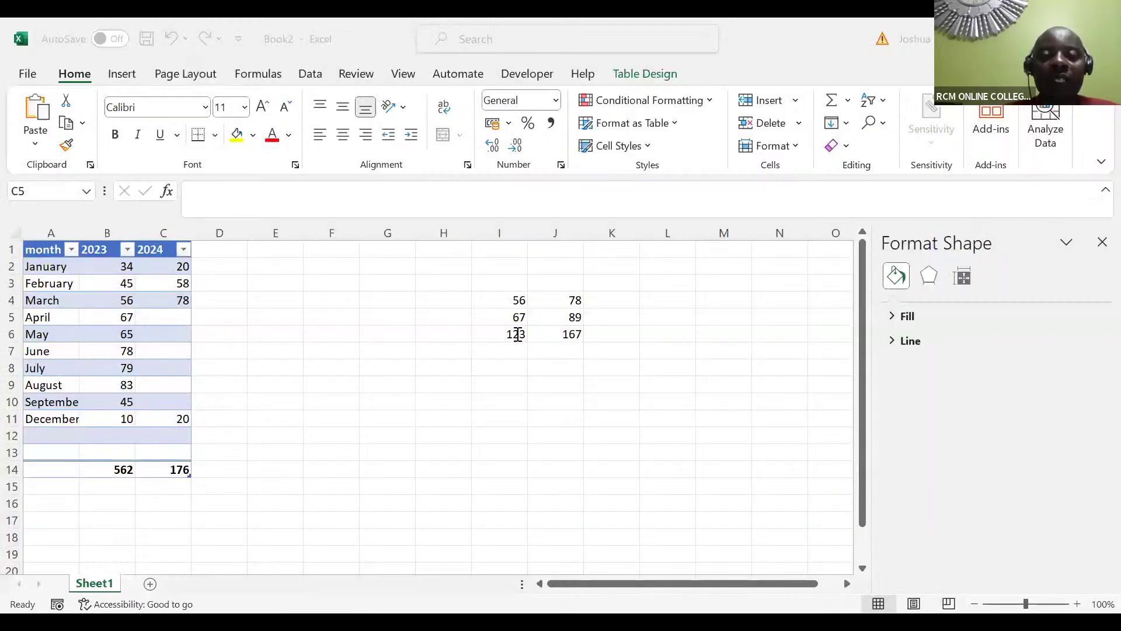
Delete the sum formulas in I6:J6.
click(518, 334)
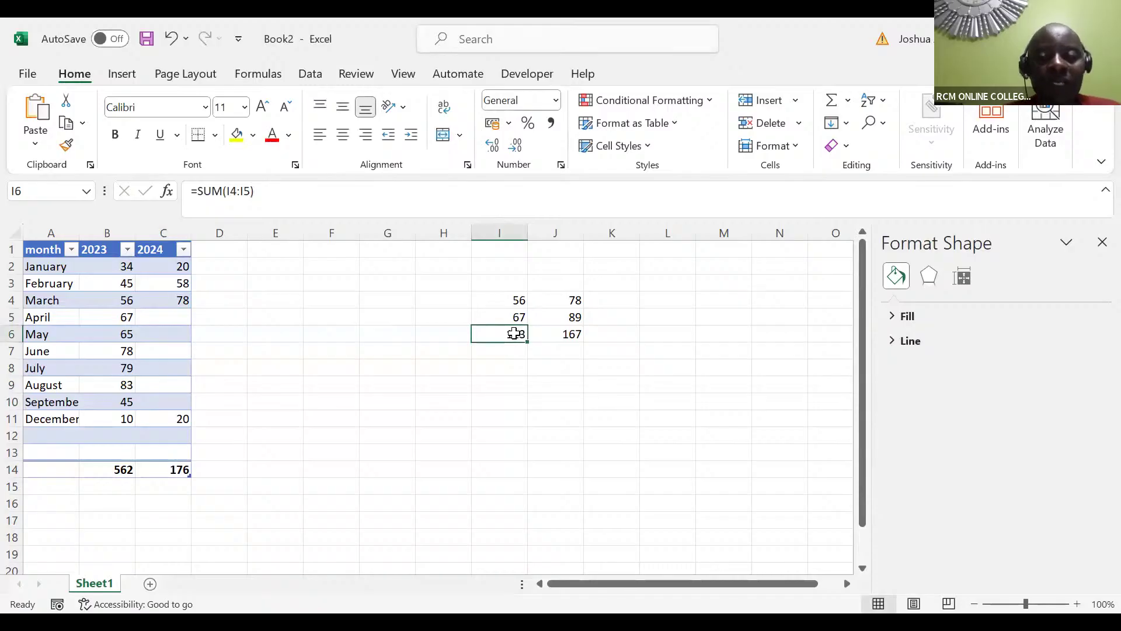
drag(514, 334, 583, 336)
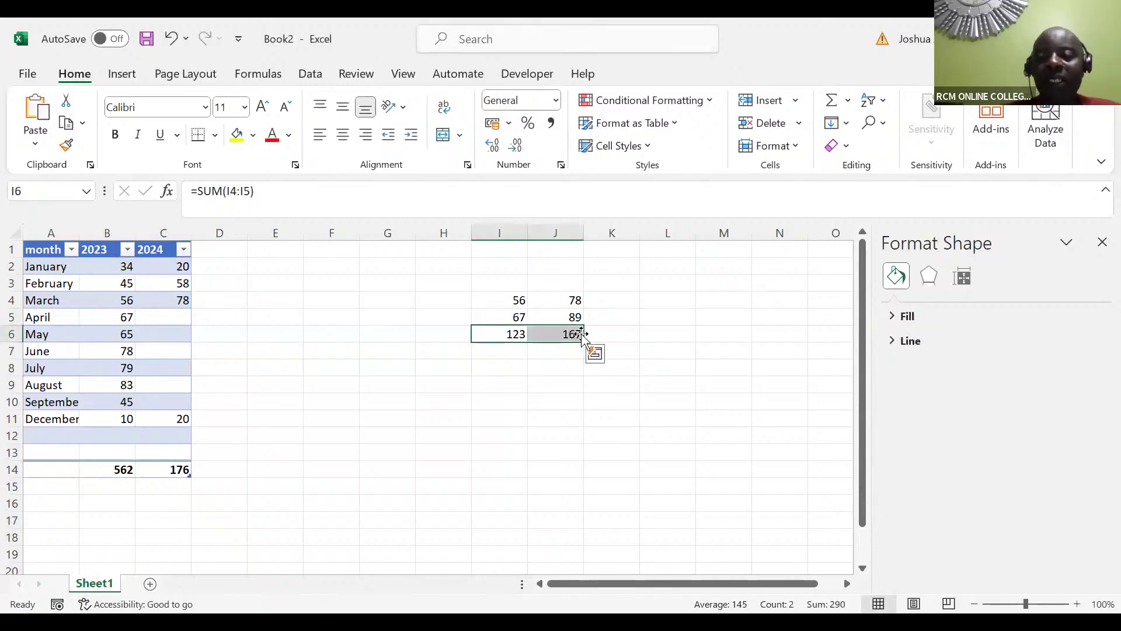
key(Delete)
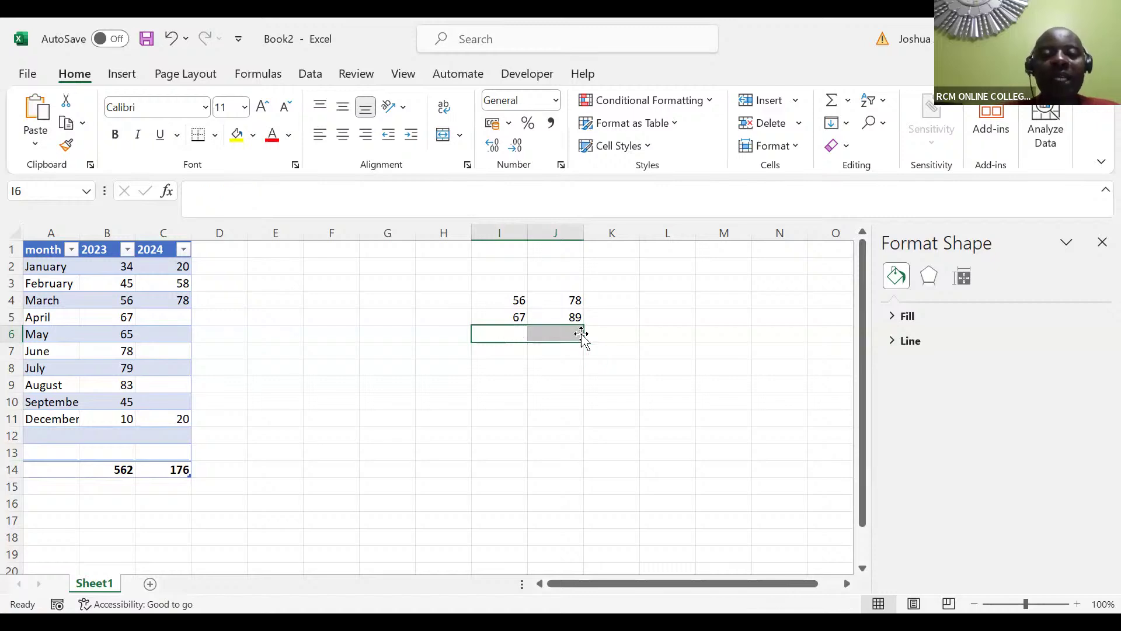
Enter the addition formula =I4+I5 in cell I6.
click(510, 333)
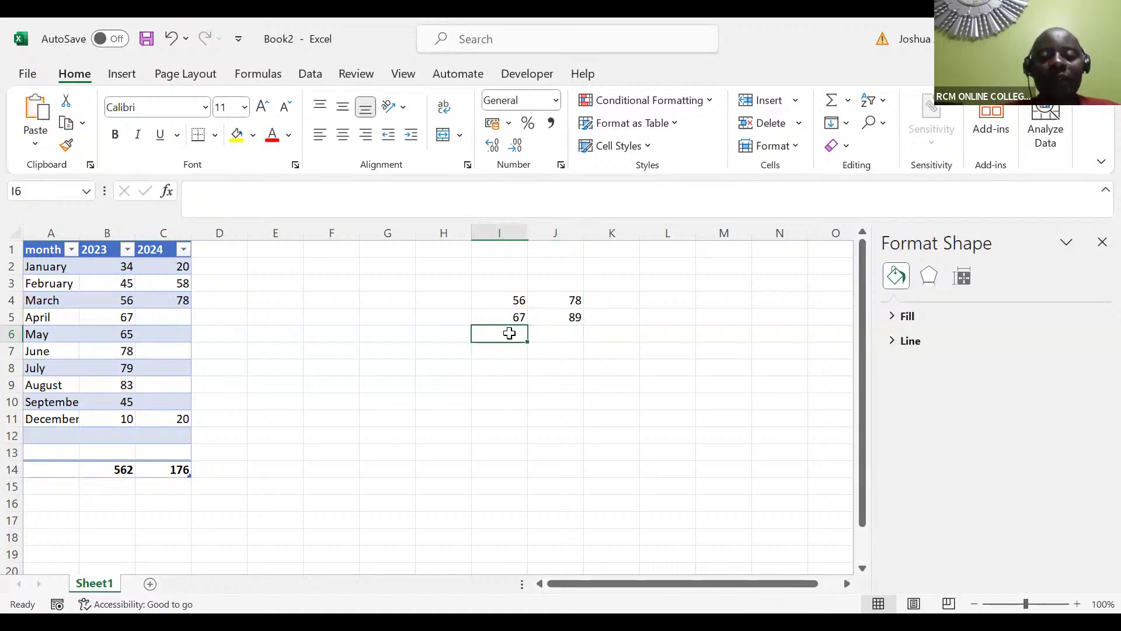
text(=)
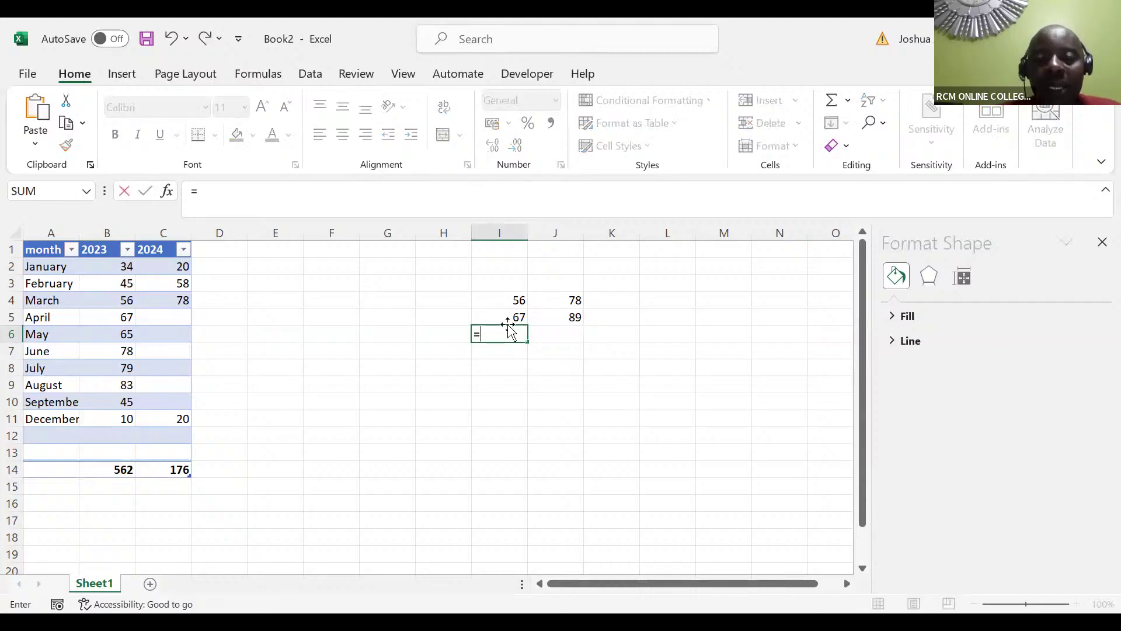
click(507, 302)
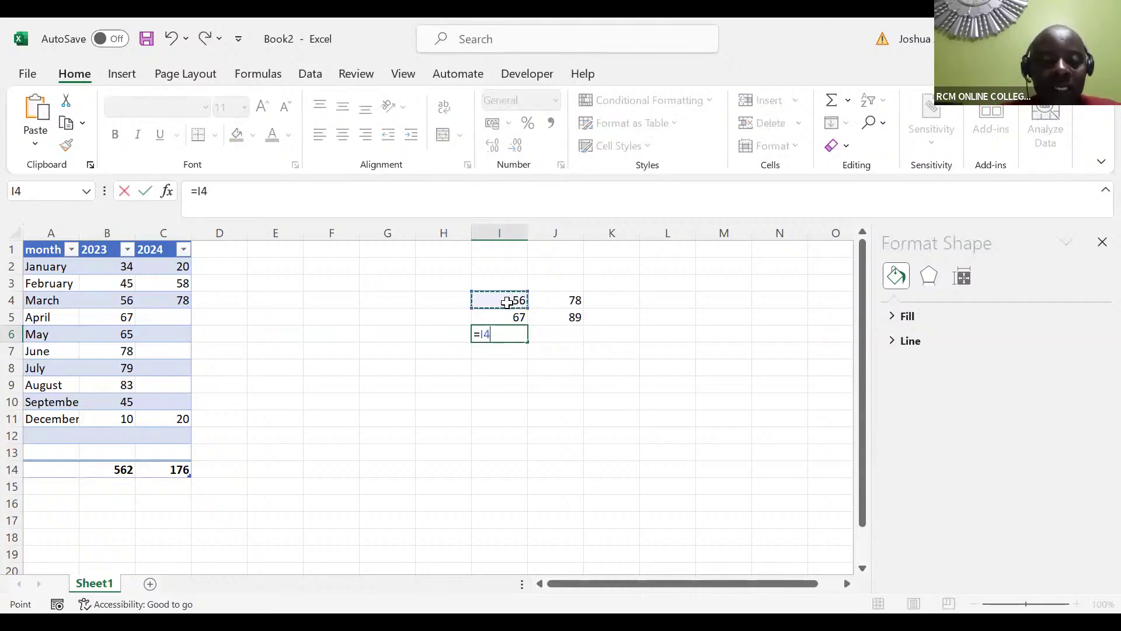
text(+)
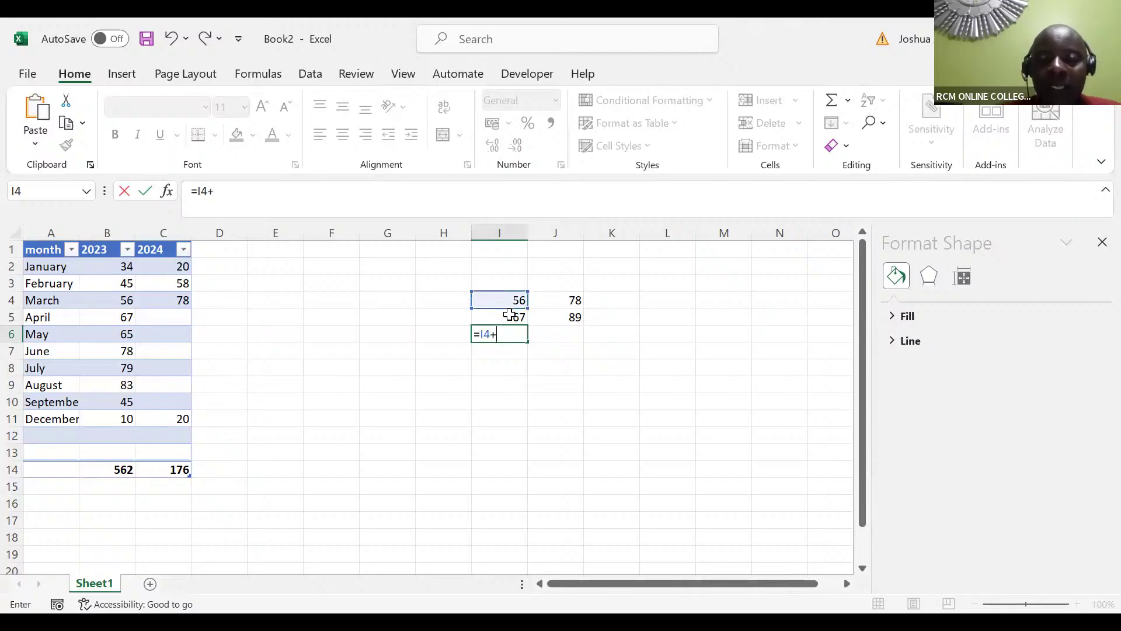
click(511, 316)
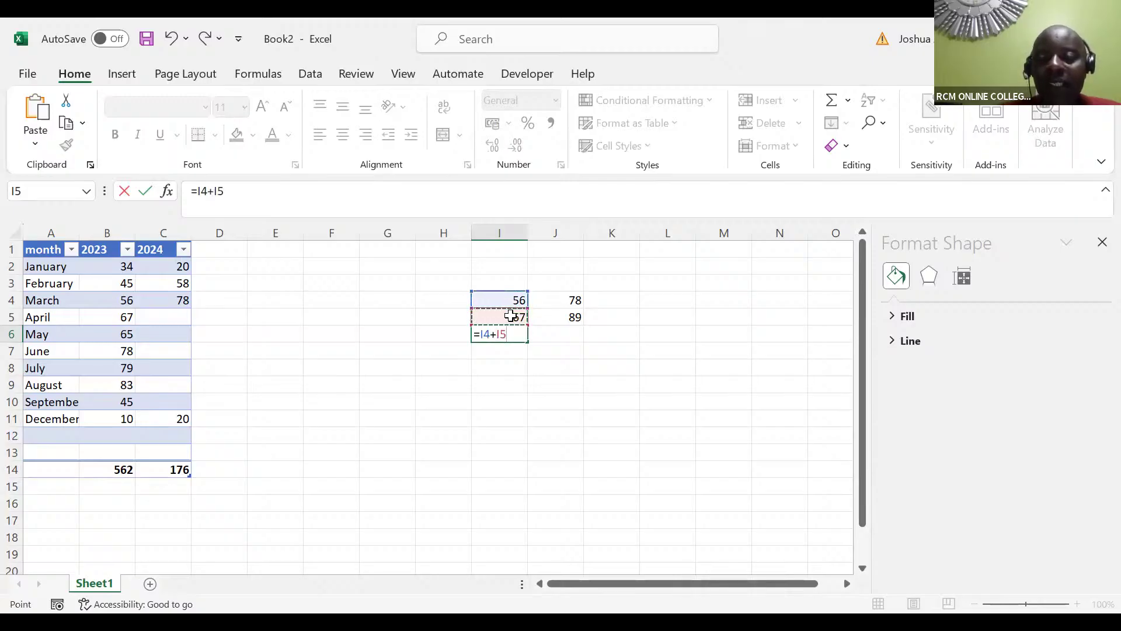
key(Return)
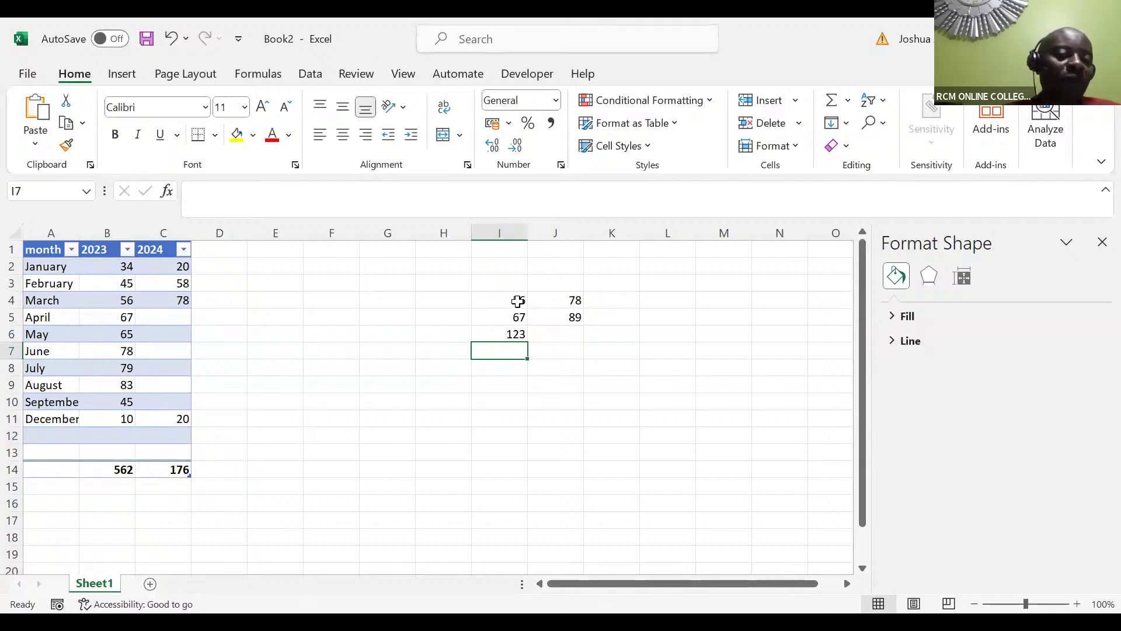
Replace the formula in I6 with =SUM(I4:I5).
click(517, 337)
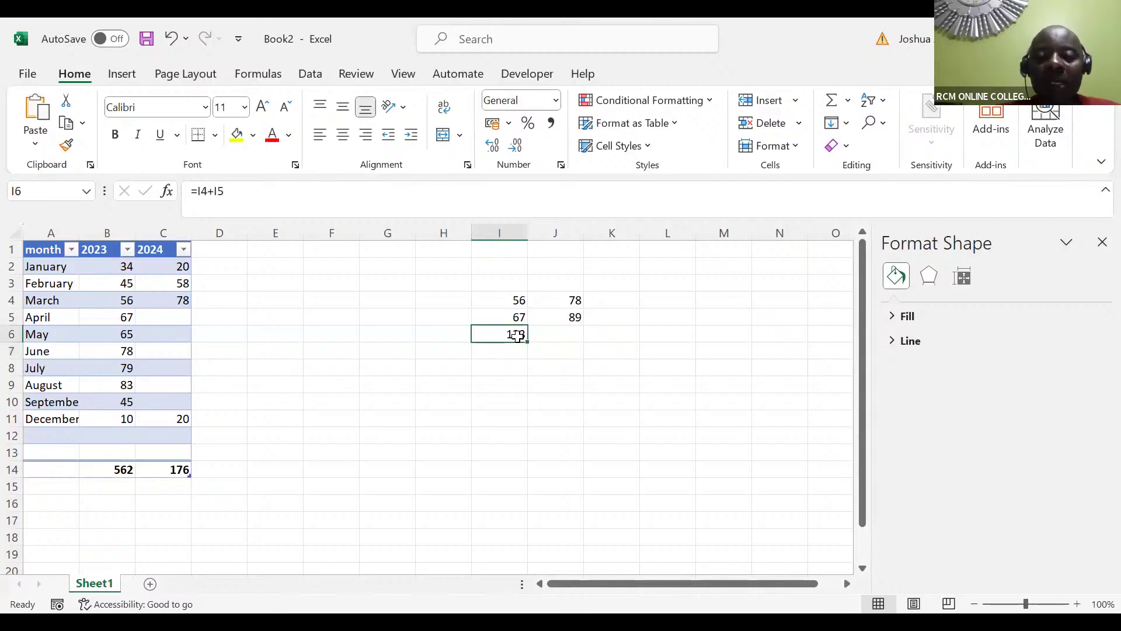
text(=)
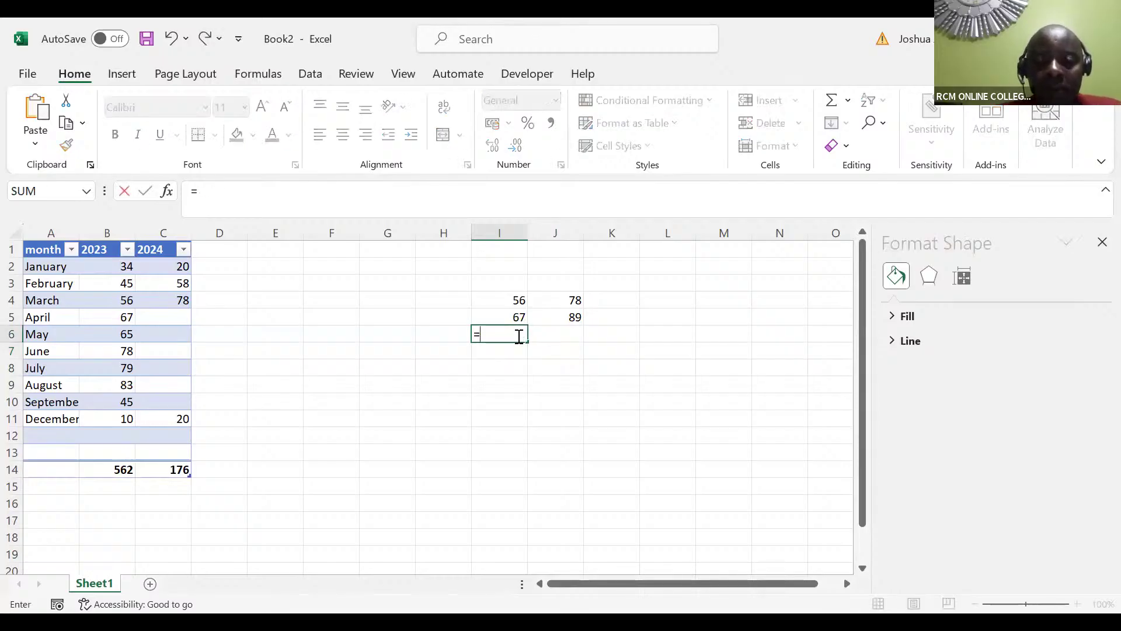
text(sum)
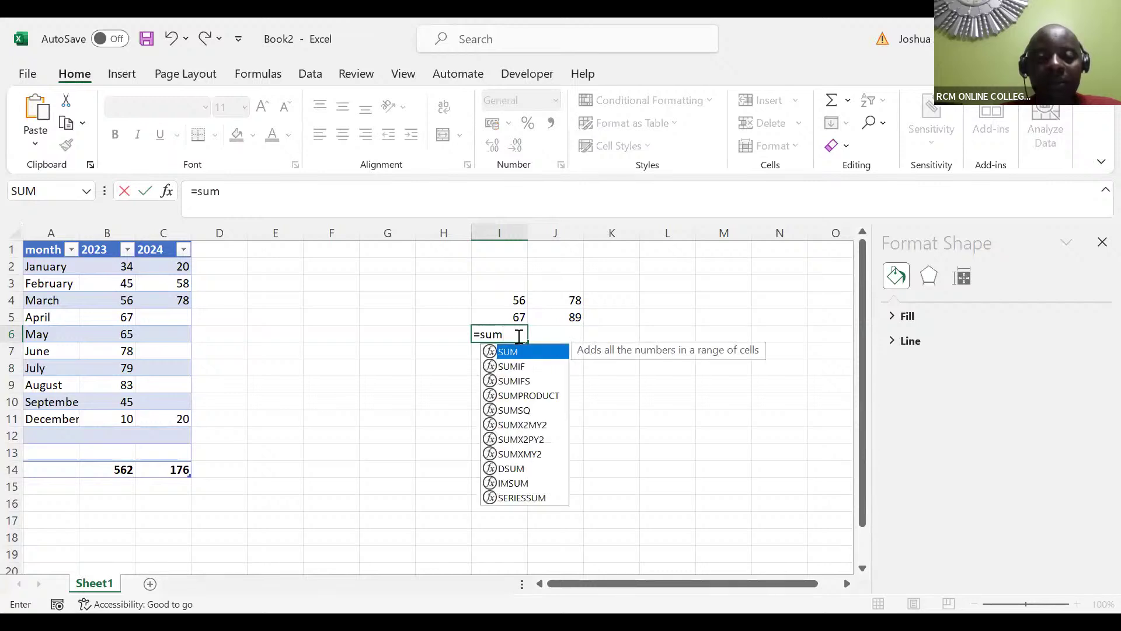
key(Tab)
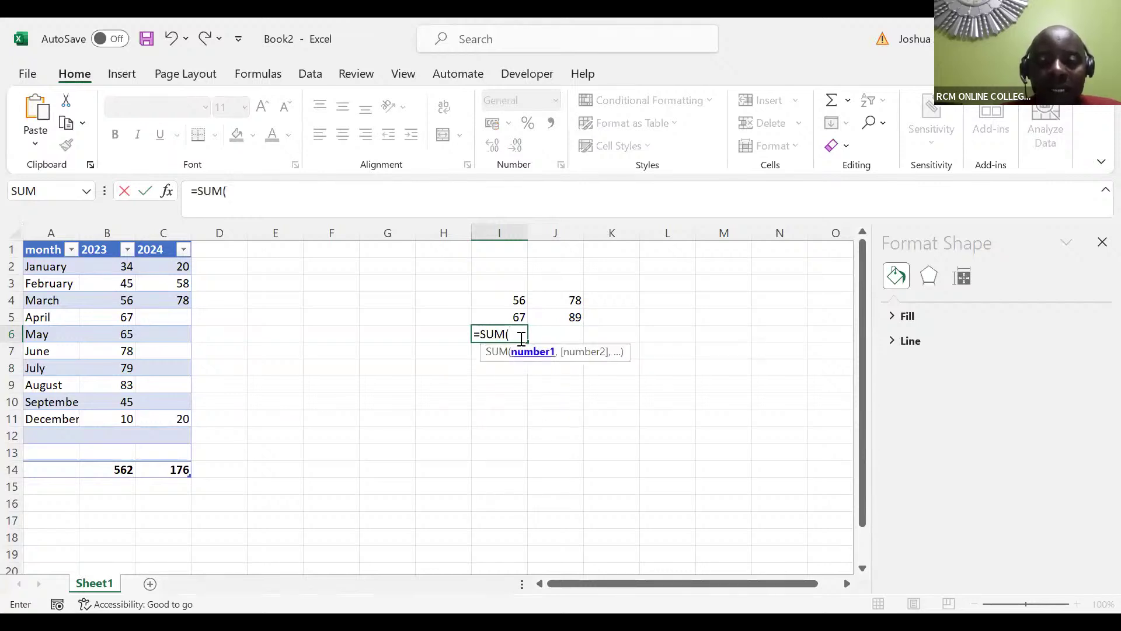
drag(518, 300, 518, 315)
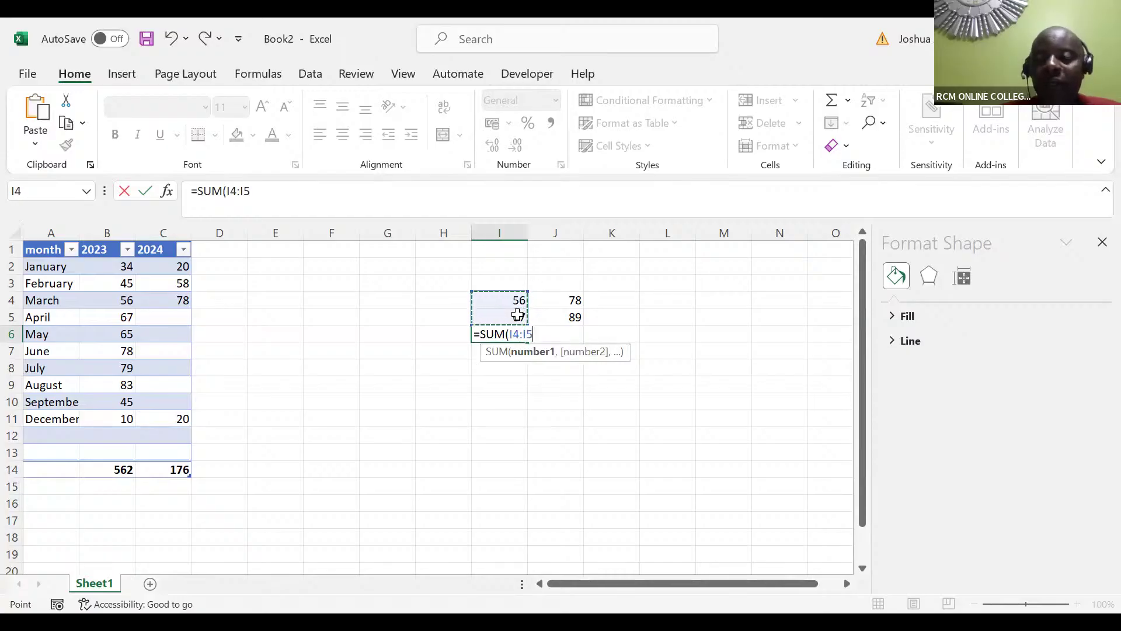
key(Return)
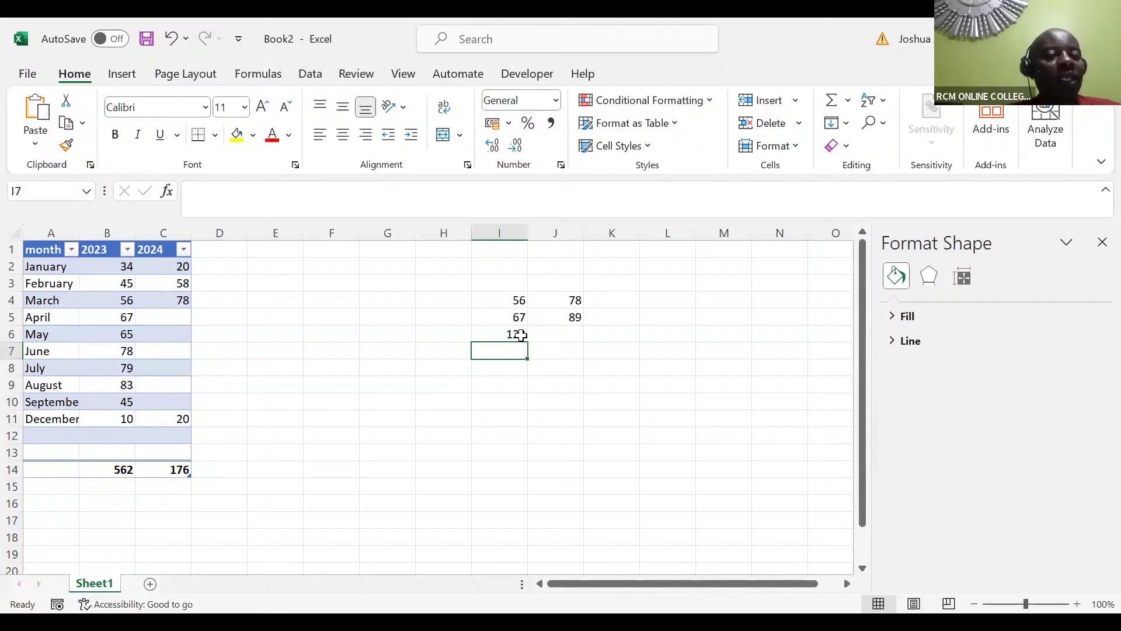
Inspect the range used by the SUM formula in I6 and fill the formula right into J6.
click(522, 335)
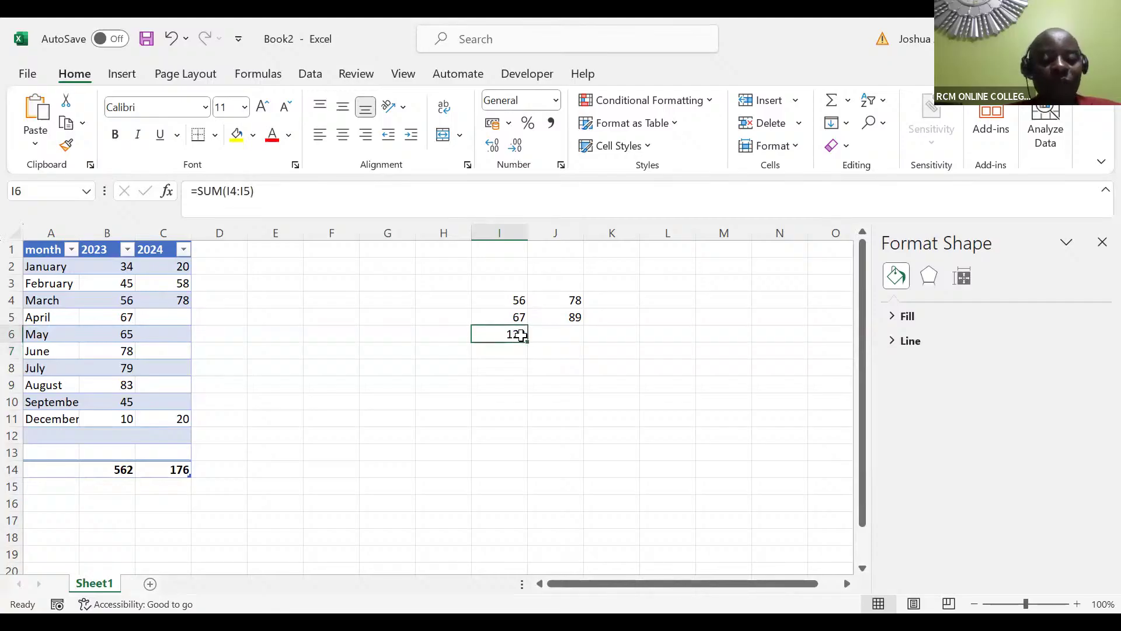
double_click(521, 334)
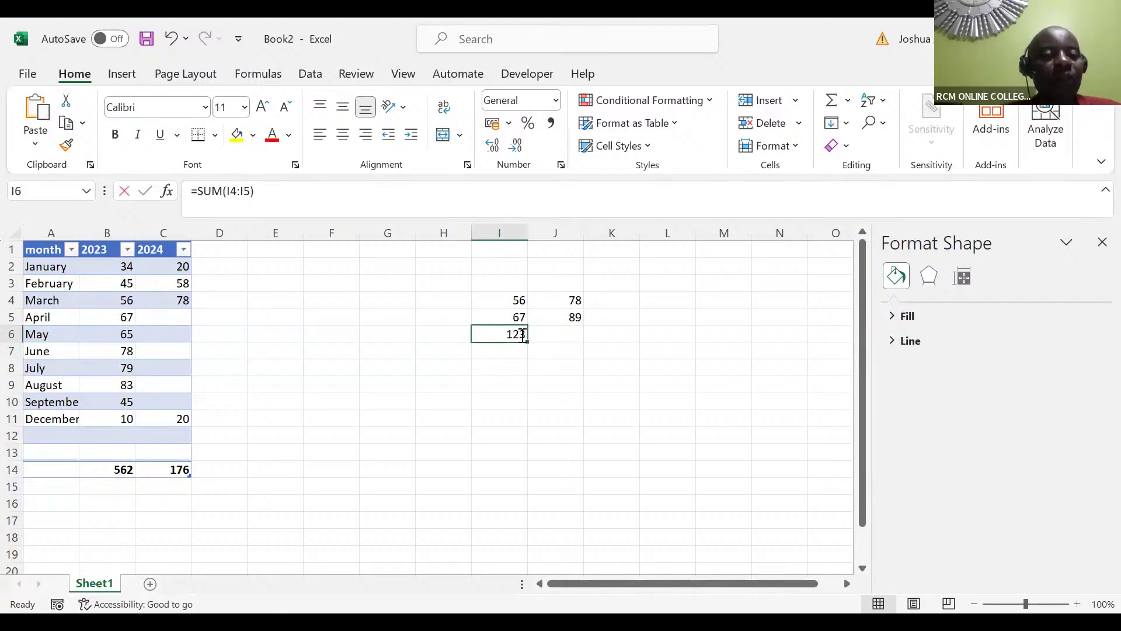
double_click(522, 335)
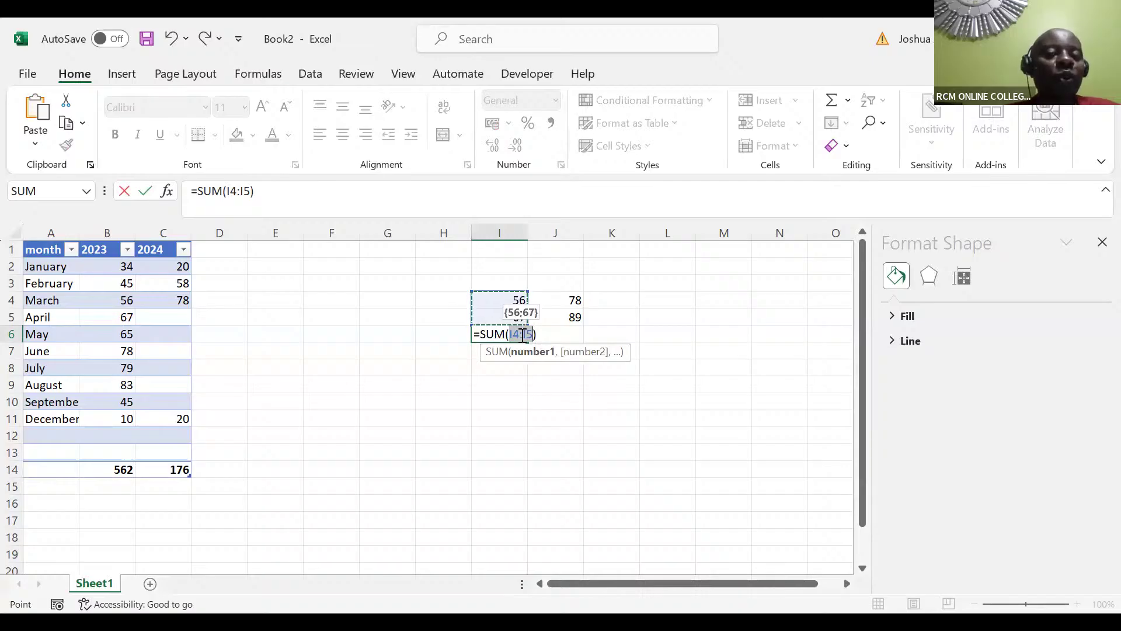
click(577, 332)
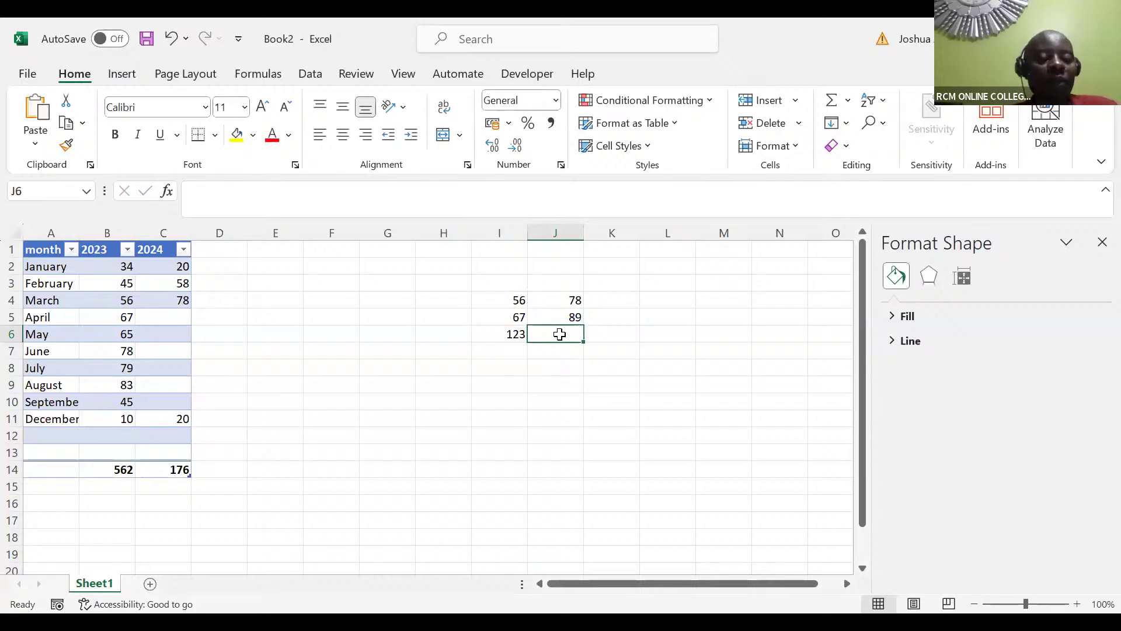
key(ctrl+r)
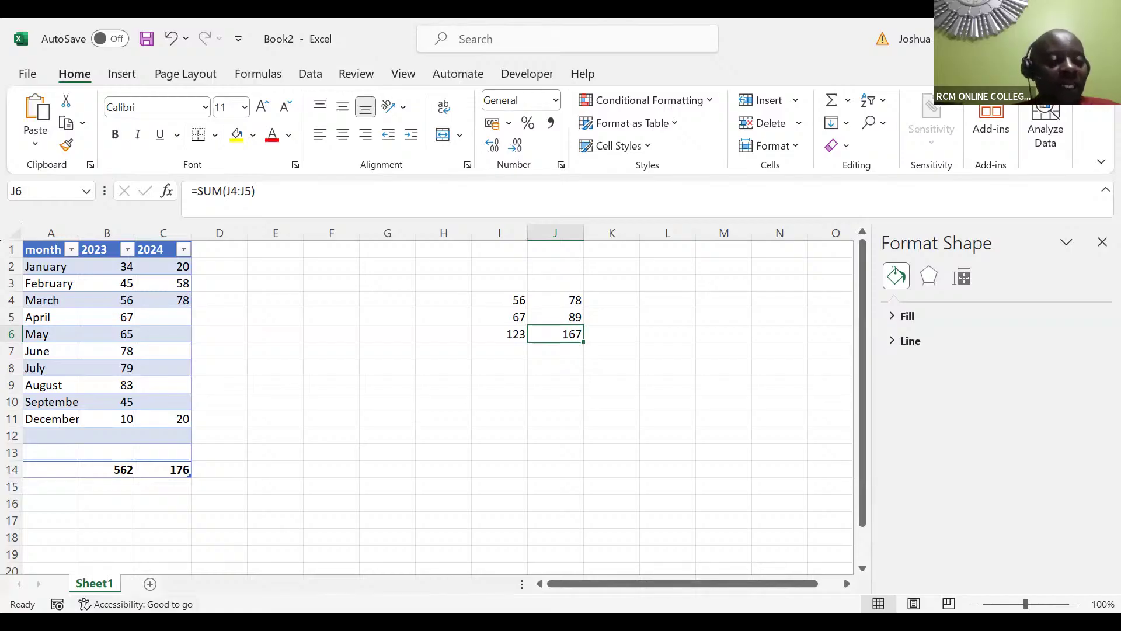
Add a new worksheet after Sheet1 and name it New.
double_click(150, 583)
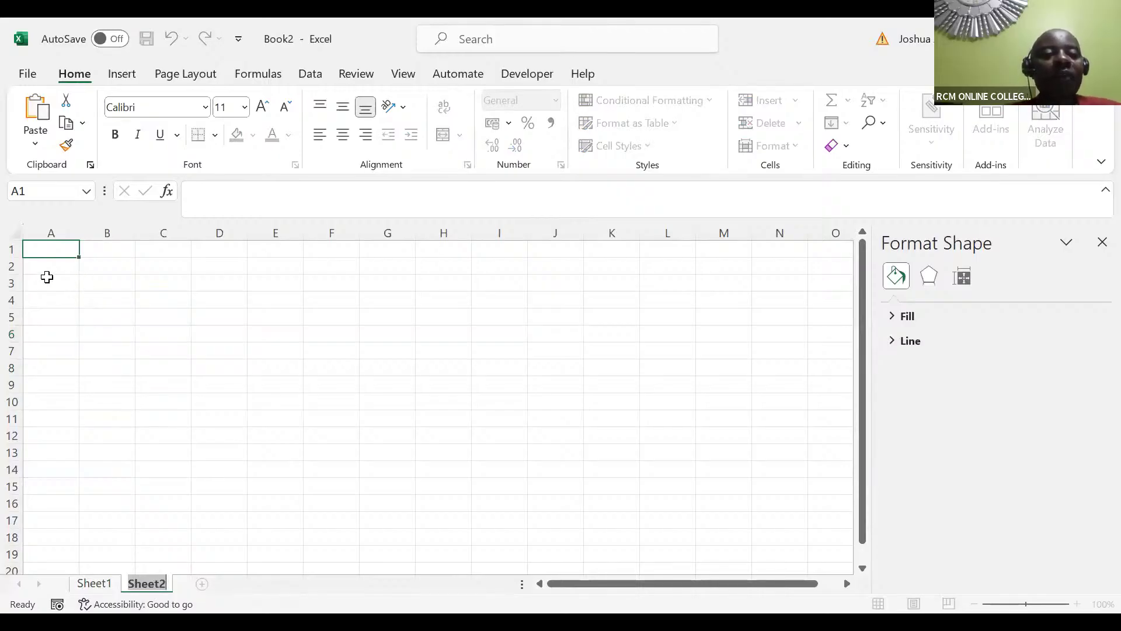
text(fo)
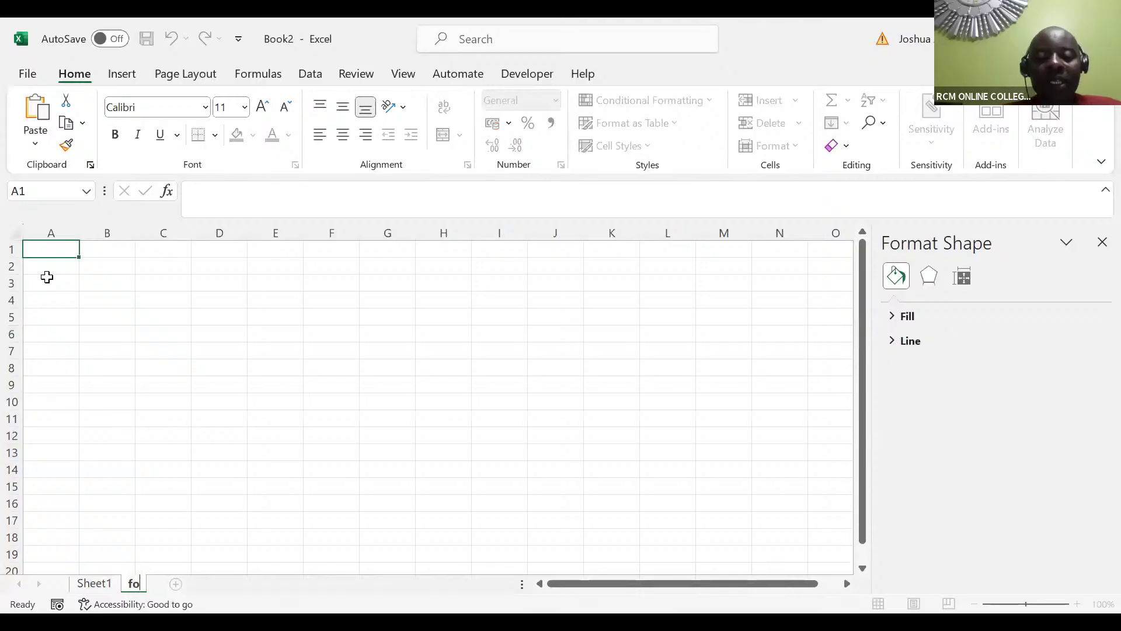
text(rmata)
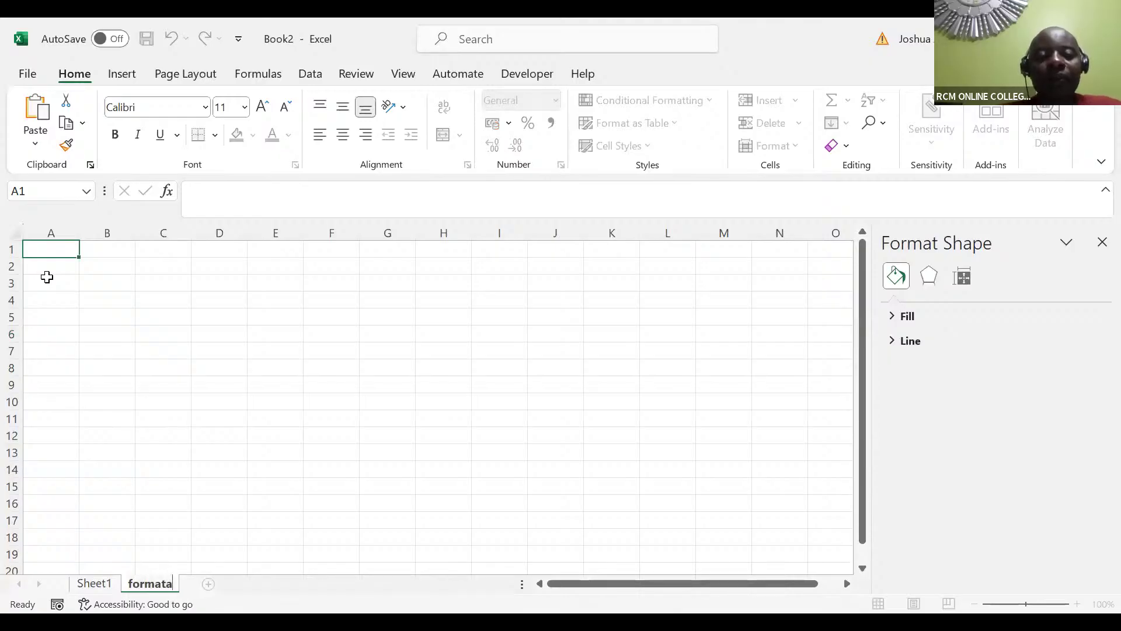
key(BackSpace)
key(BackSpace)
key(BackSpace)
key(BackSpace)
key(BackSpace)
key(BackSpace)
key(BackSpace)
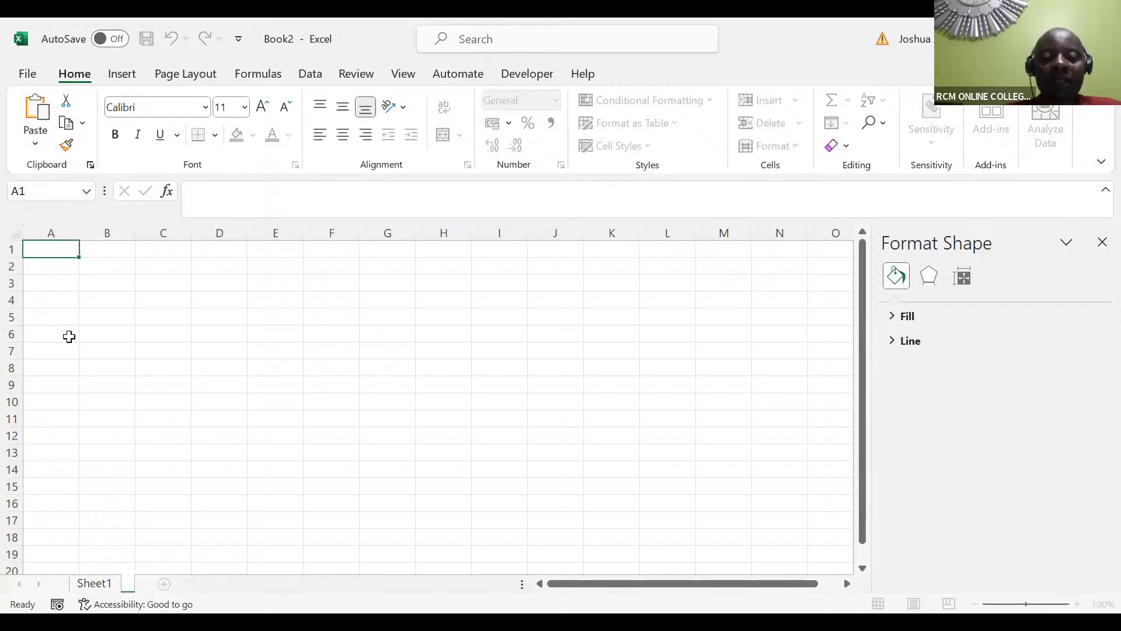
text(New)
click(54, 247)
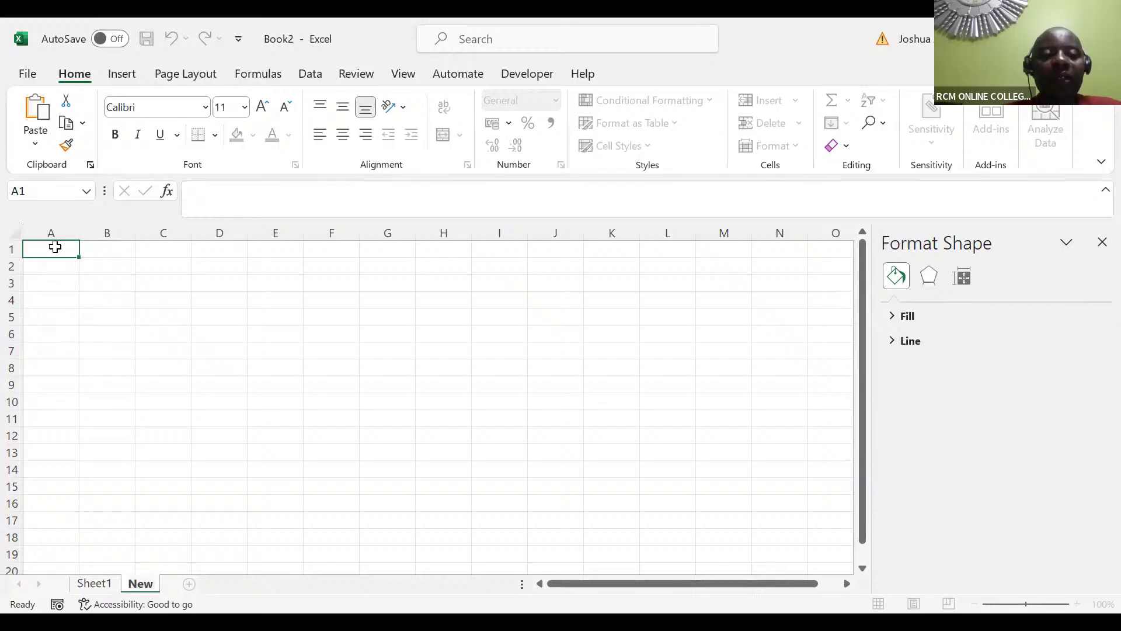
On the New sheet, enter Formatting in A3 and cancellation in B3.
double_click(55, 247)
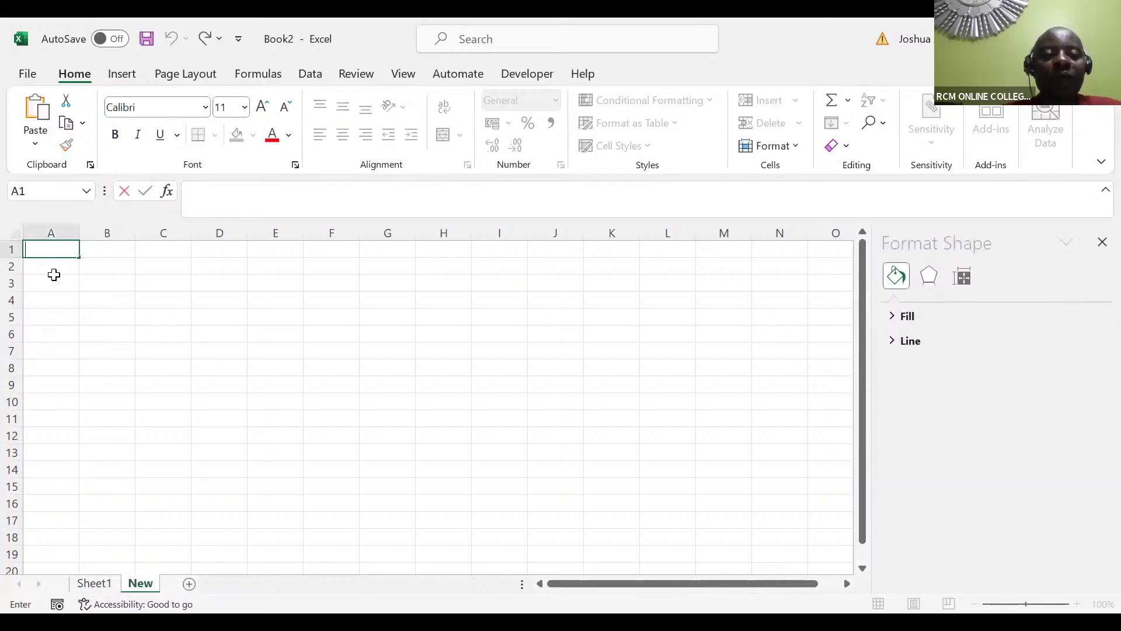
click(56, 279)
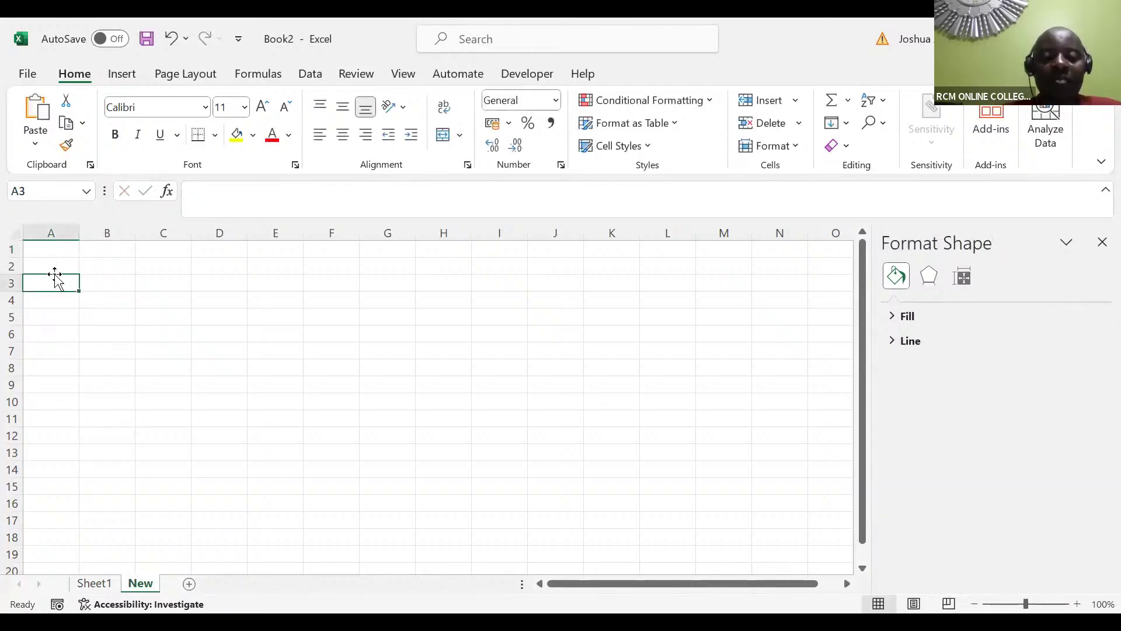
text(Formatting)
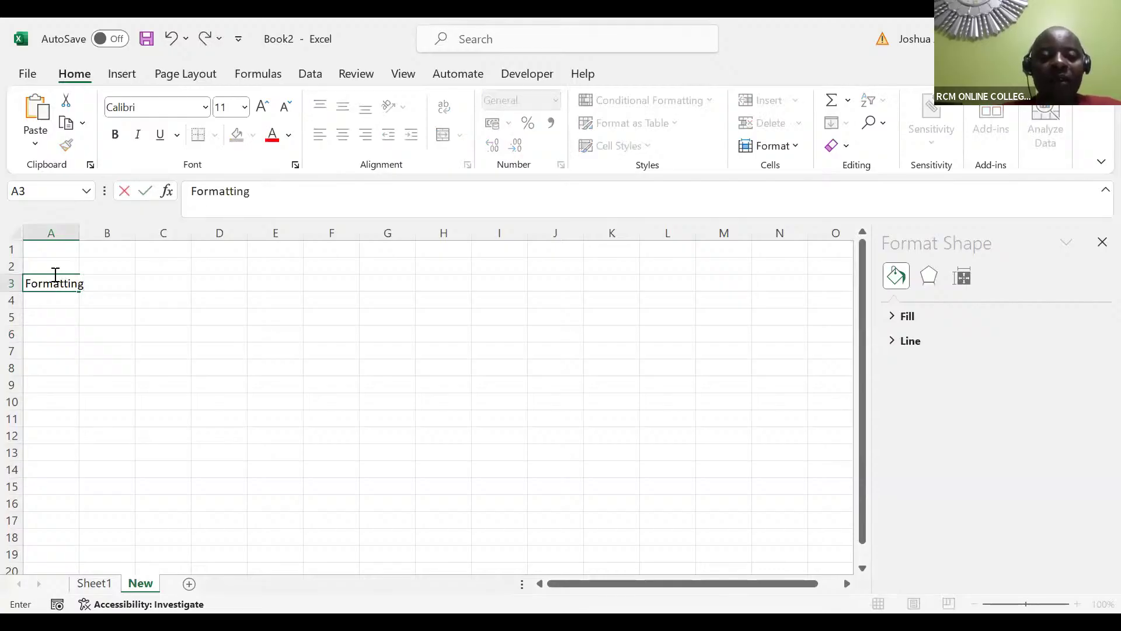
key(Tab)
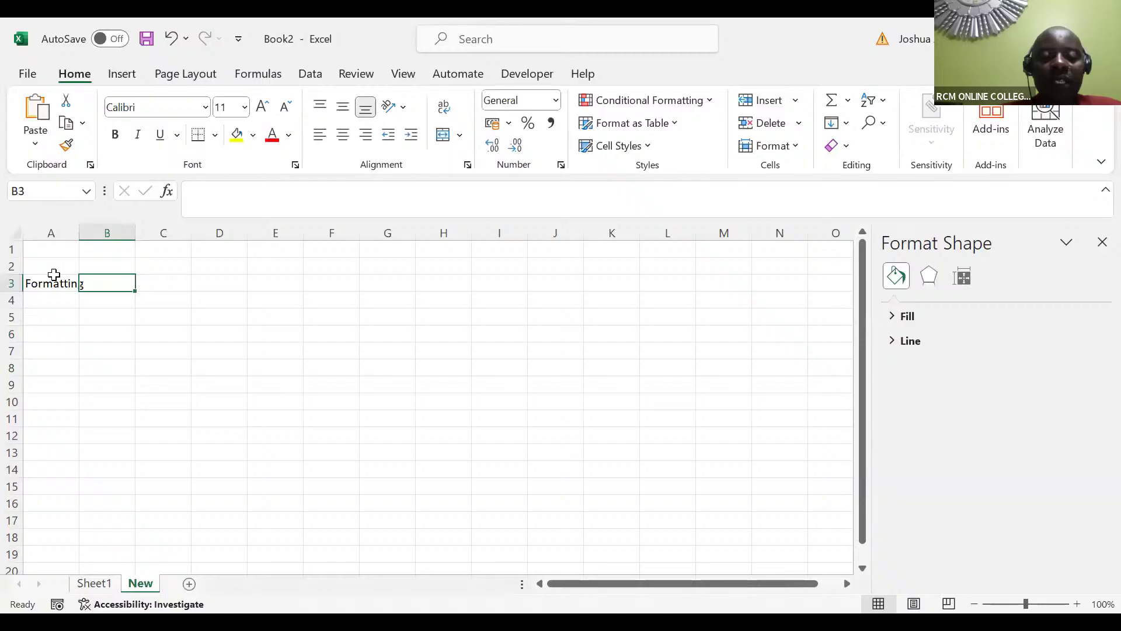
text(cance)
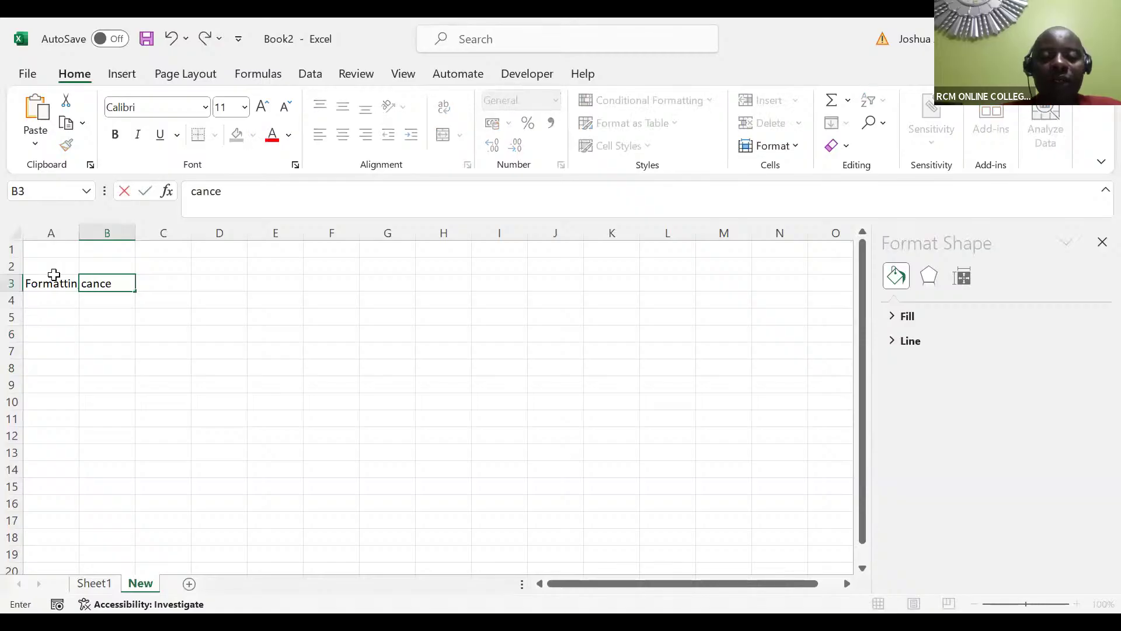
text(llation)
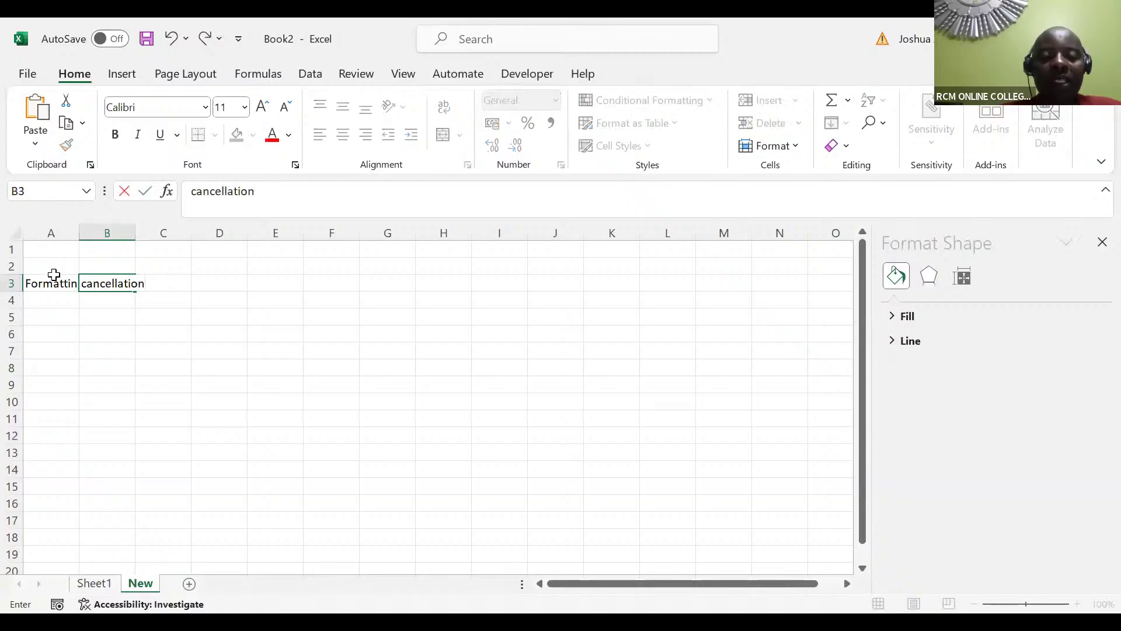
key(Tab)
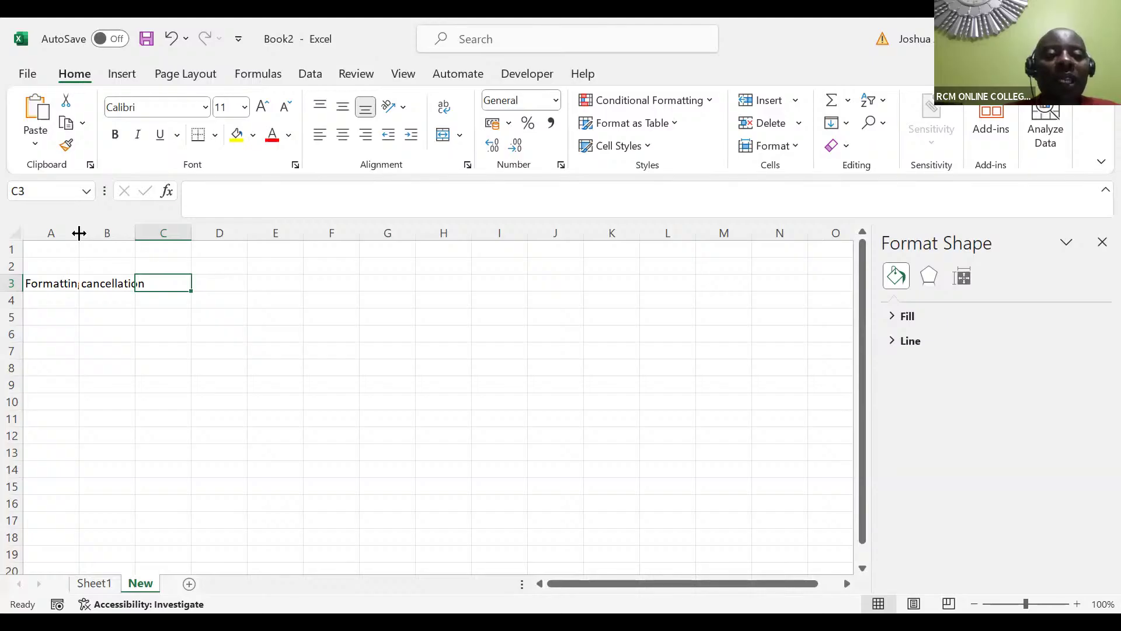
Widen column A beyond its text and narrow it again to less than its original width.
drag(79, 233, 104, 233)
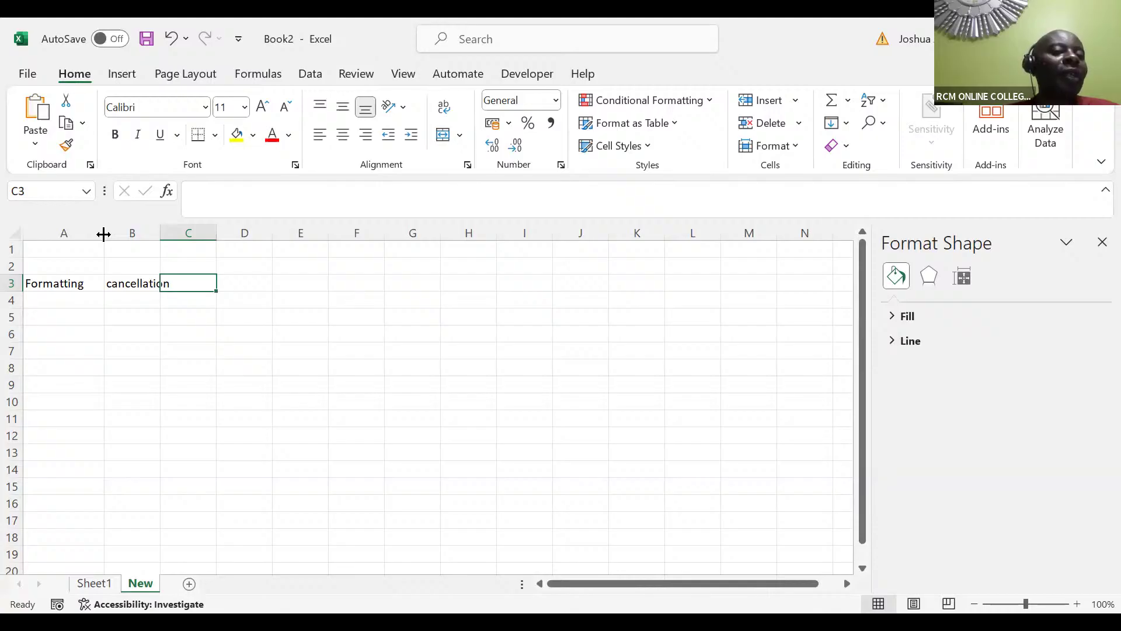
drag(104, 234, 66, 239)
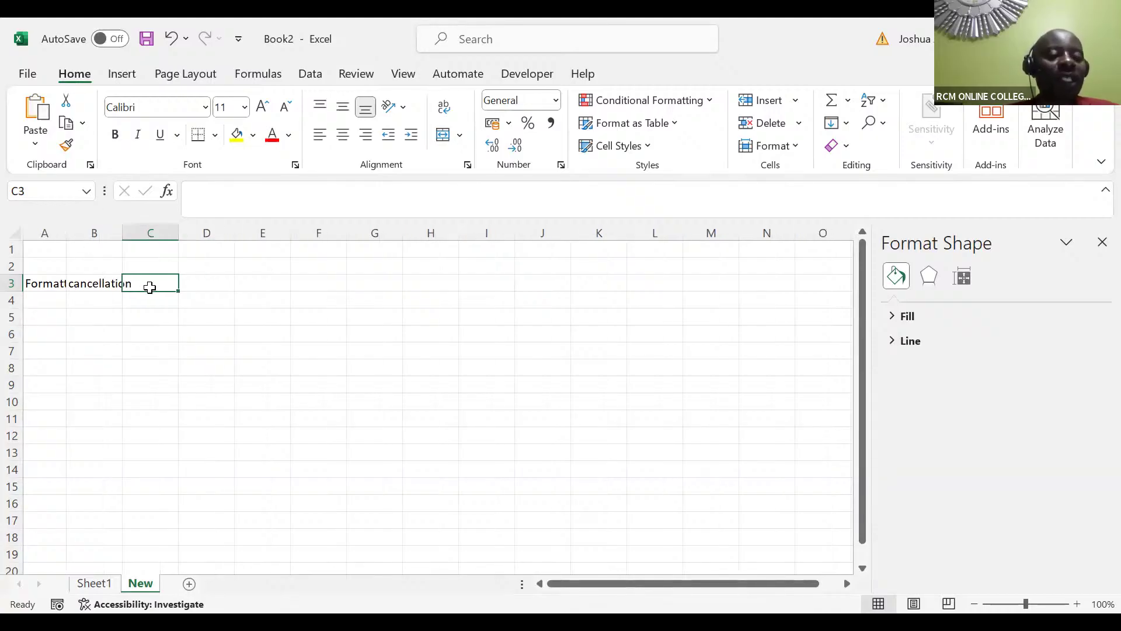
Enter xxxxxxxxxxxx in C3 and a long string of gtyu followed by repeated i's in D3.
text(xxxxxxxxxxxx)
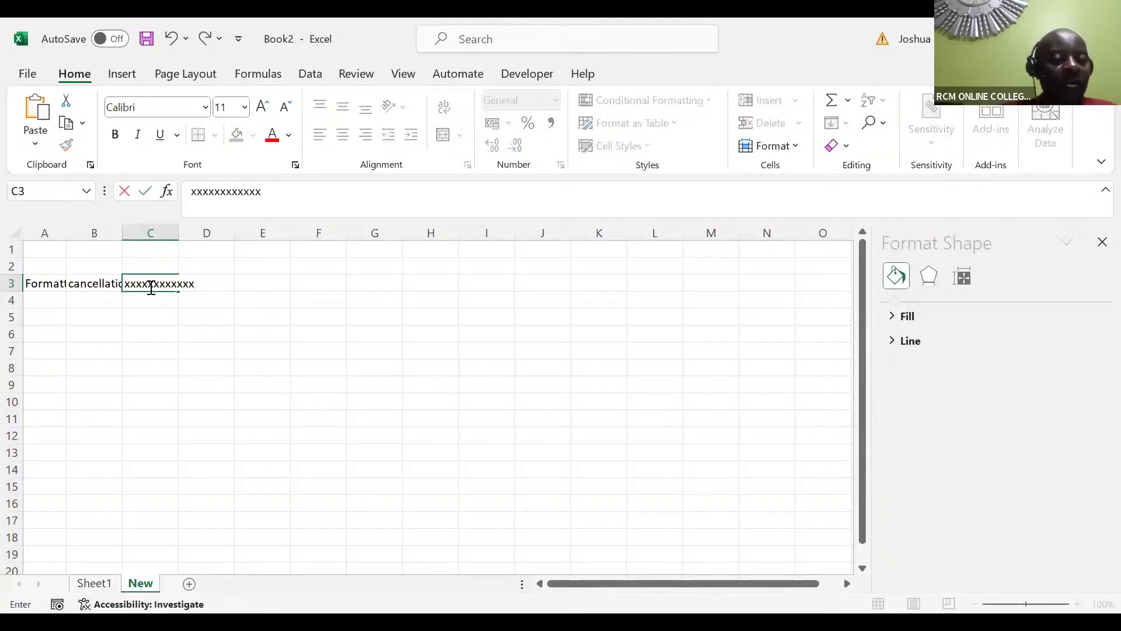
key(Tab)
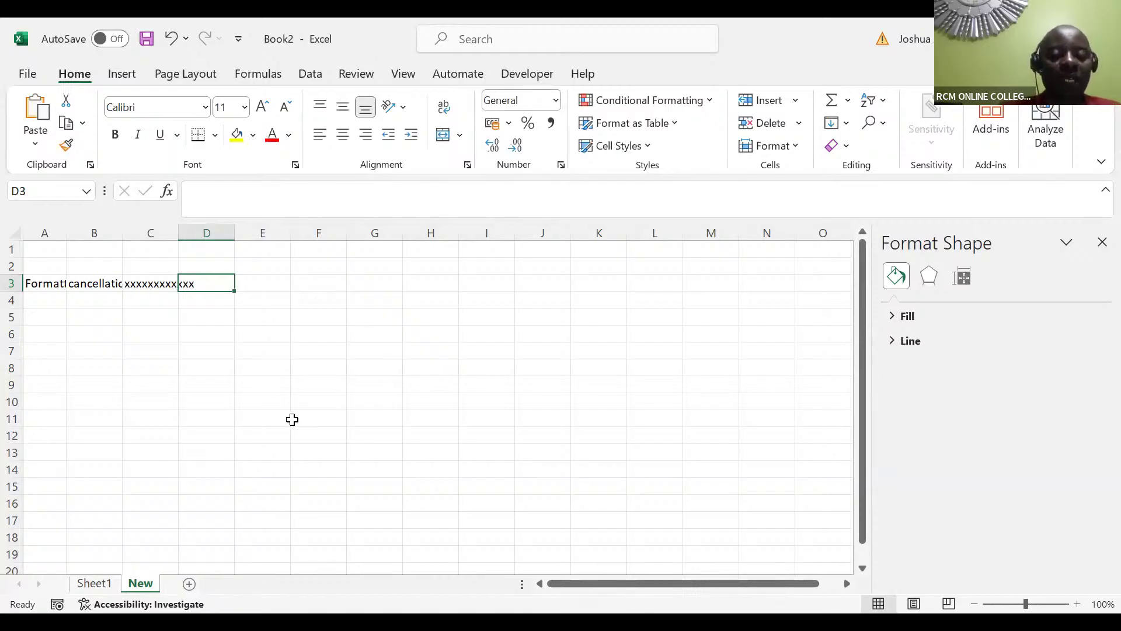
text(gtyuiii)
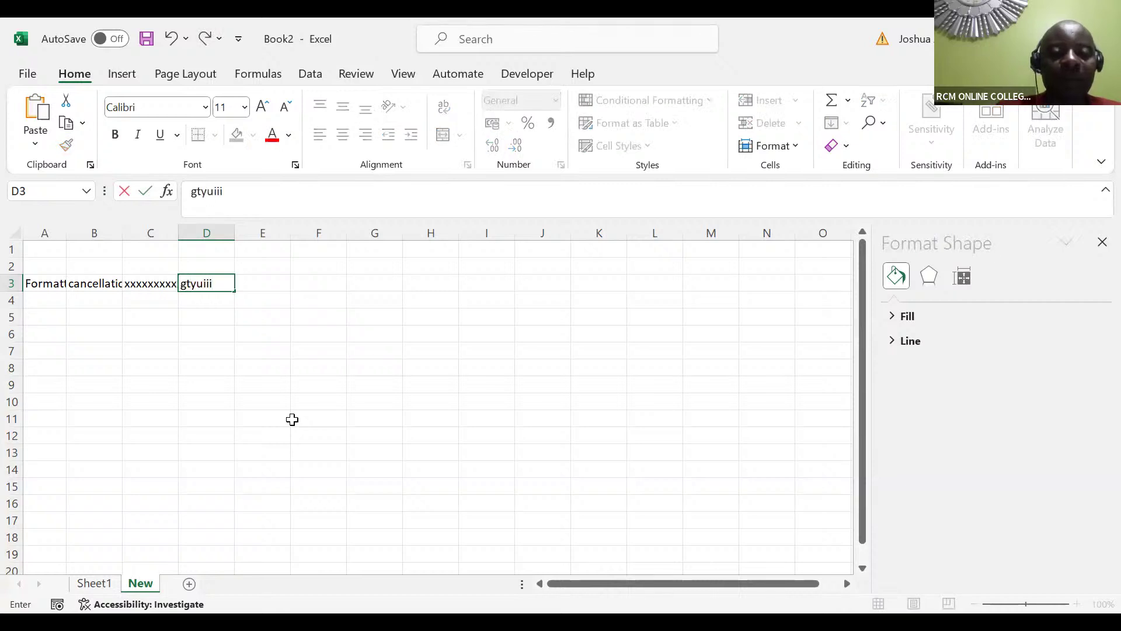
text(iiiiiiiiiiii)
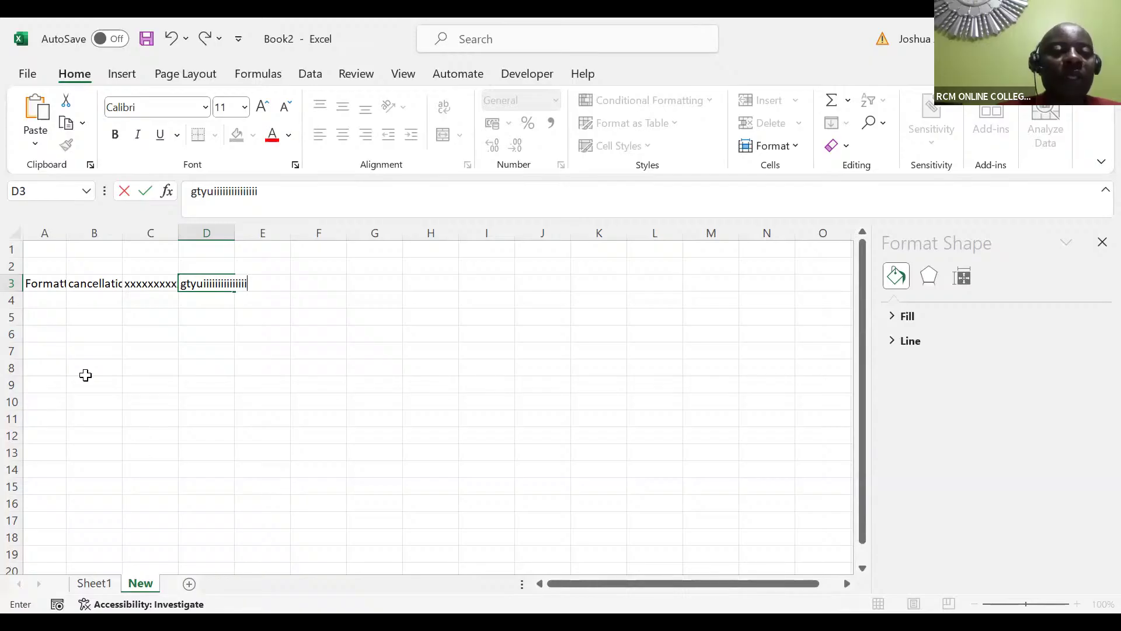
Select the whole New sheet and autofit all column widths to their contents.
click(18, 231)
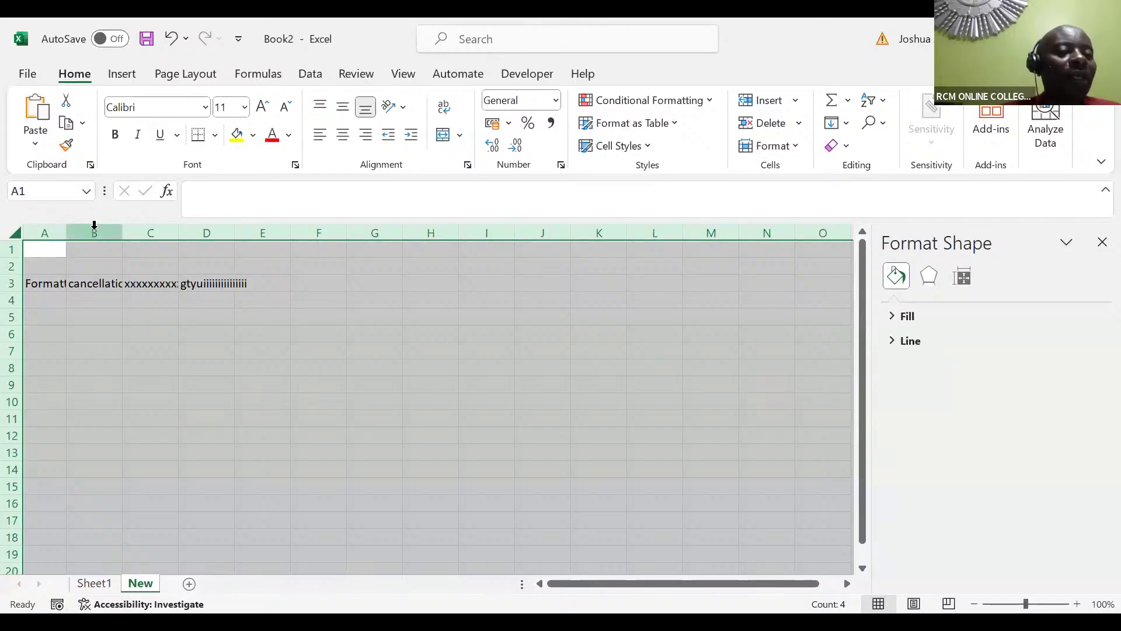
double_click(123, 232)
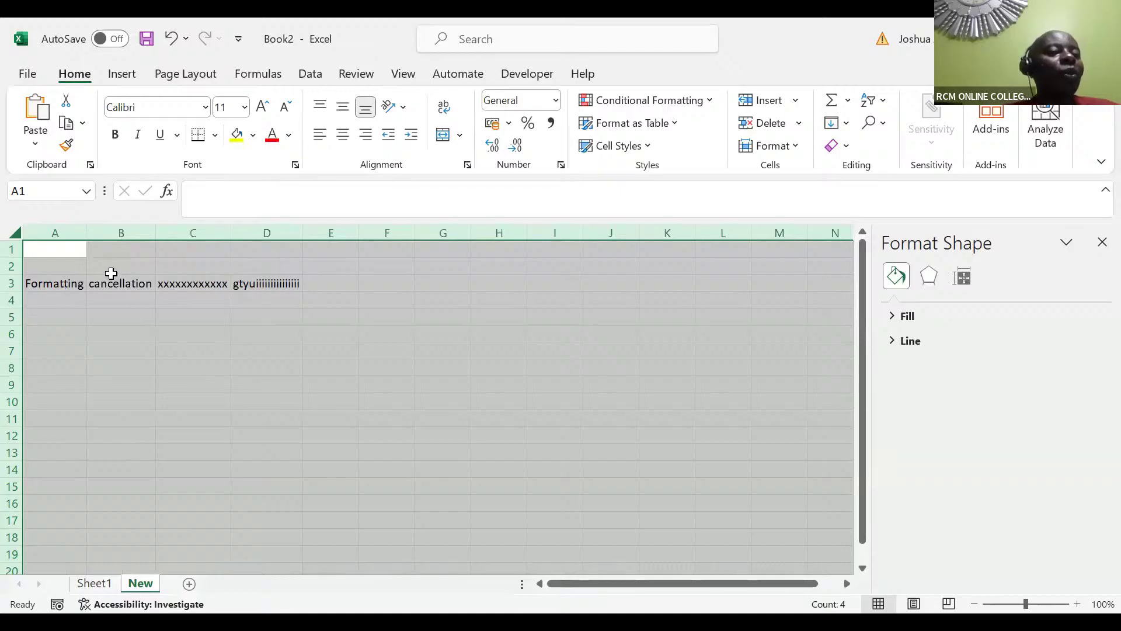